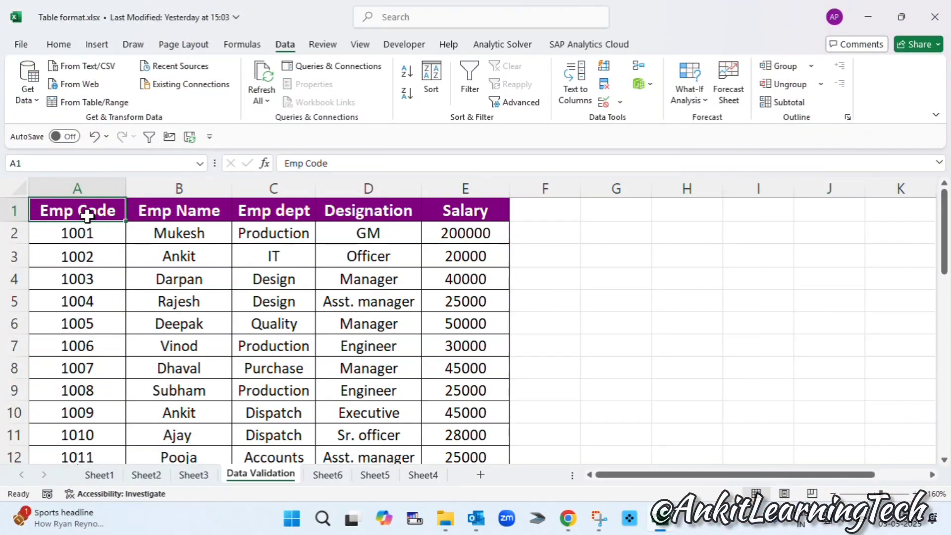
pyautogui.click(193, 212)
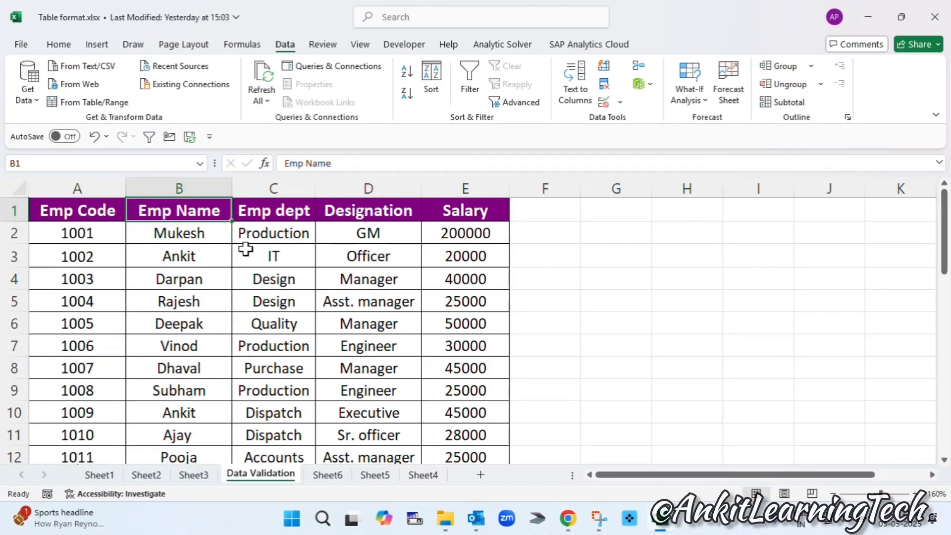
pyautogui.click(280, 213)
pyautogui.click(392, 213)
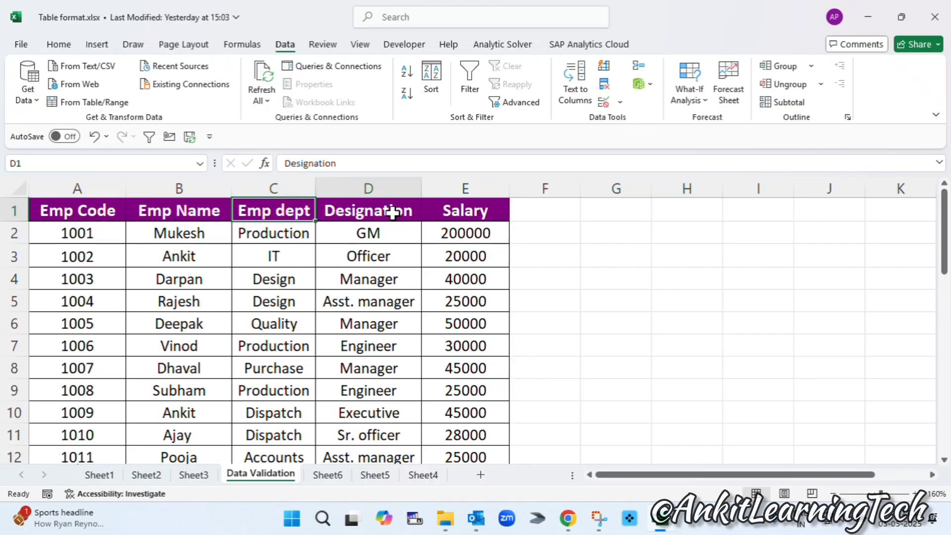
pyautogui.click(453, 212)
# Step: Review the Data Validation settings, input message, error alert and allowed value types for cell F3, leaving without changes
pyautogui.click(541, 263)
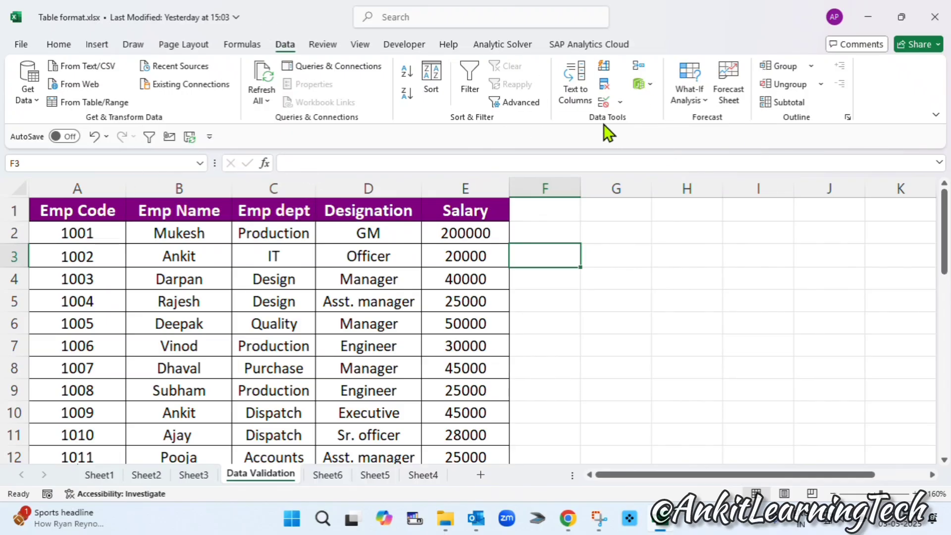
pyautogui.click(621, 103)
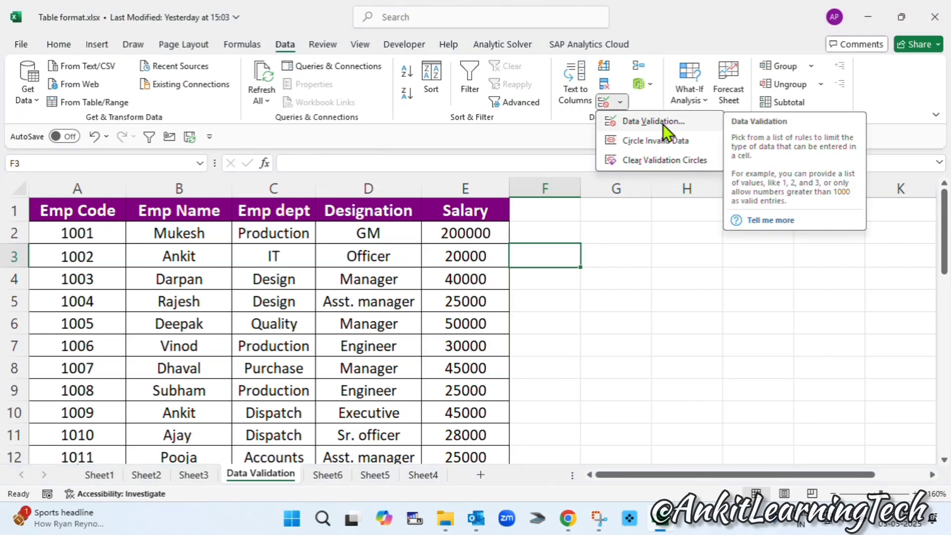
pyautogui.click(636, 122)
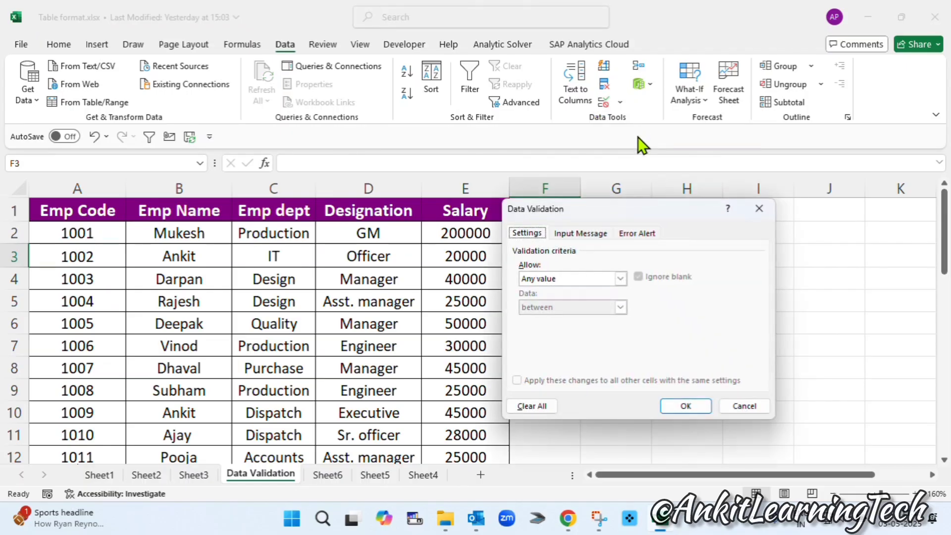
pyautogui.moveTo(616, 209); pyautogui.dragTo(392, 199)
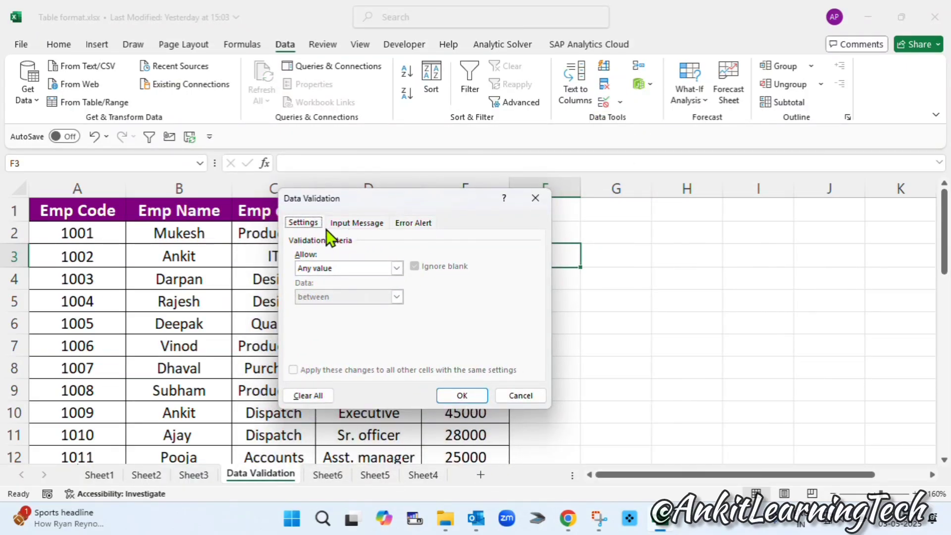
pyautogui.click(338, 224)
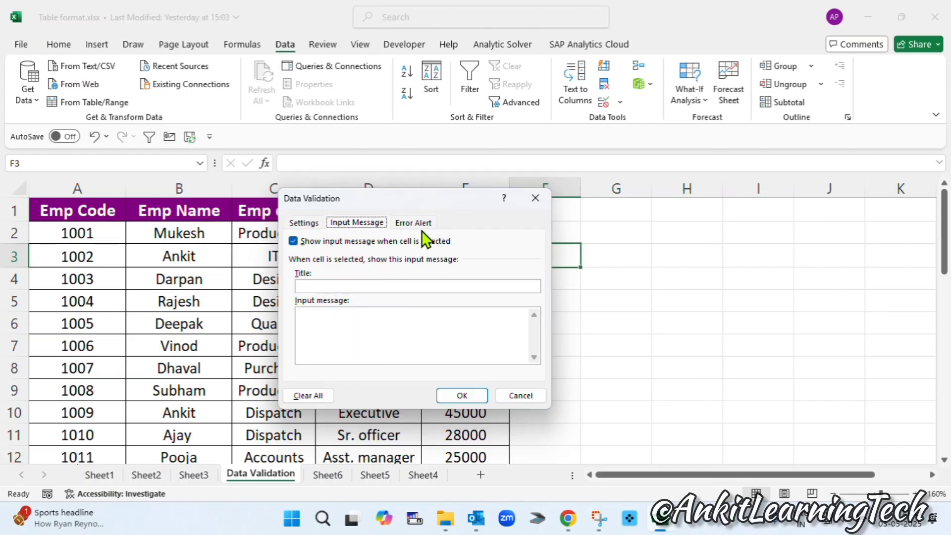
pyautogui.click(421, 225)
pyautogui.click(303, 224)
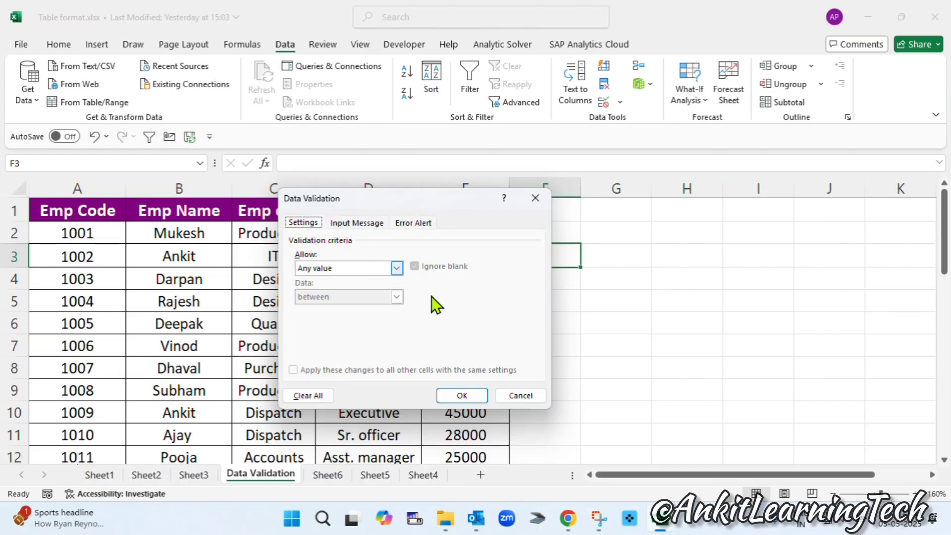
pyautogui.click(332, 268)
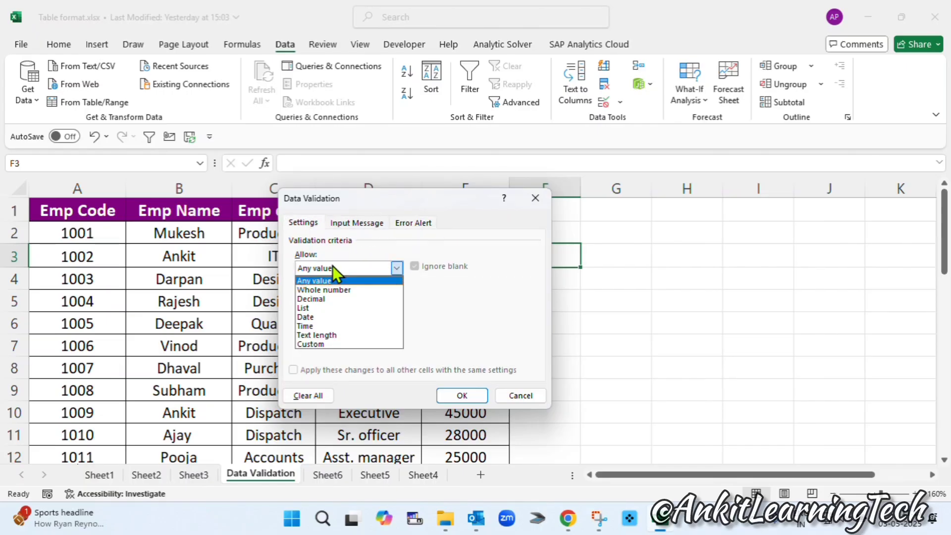
pyautogui.click(533, 397)
pyautogui.click(690, 294)
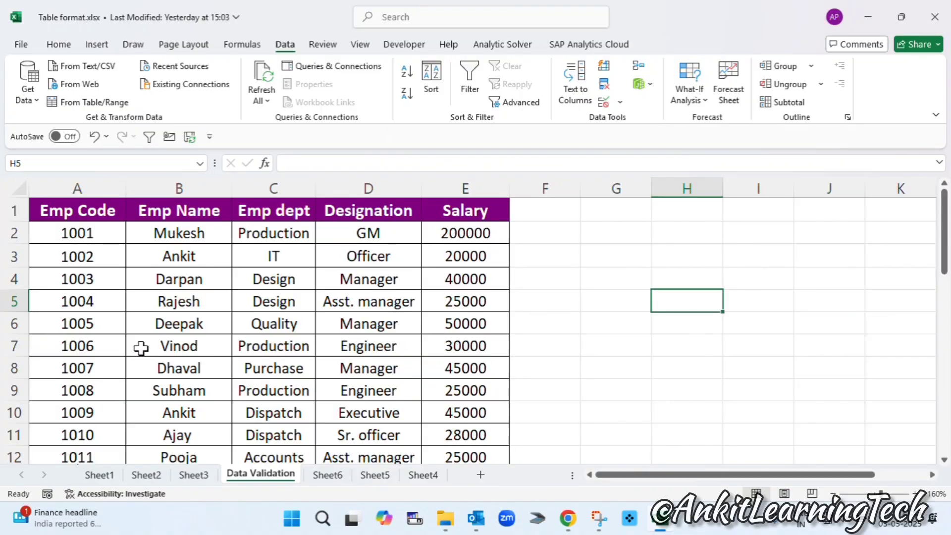
# Step: Check the input prompt on the Emp Code cells from A2 to the last entry in A32, and on empty cells below
pyautogui.click(103, 230)
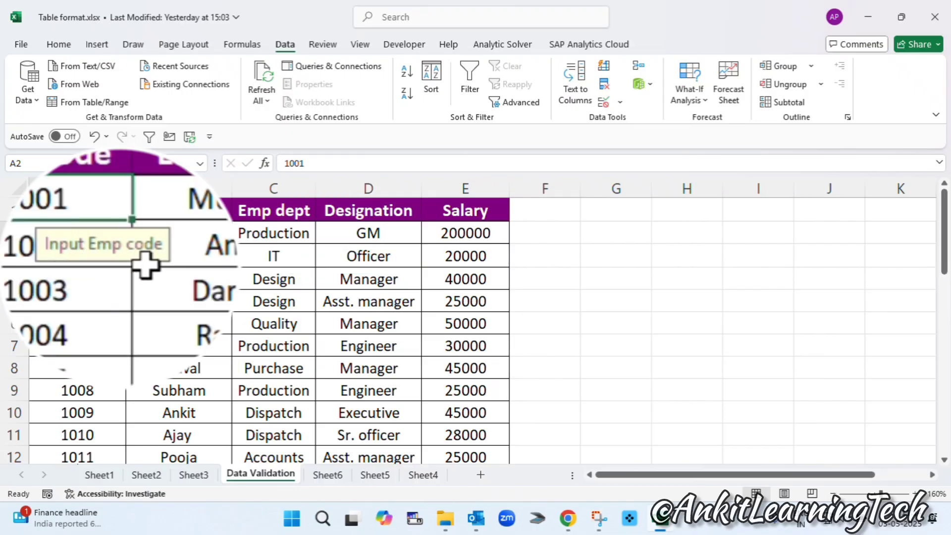
pyautogui.click(85, 280)
pyautogui.hotkey('ctrl', 'Down')
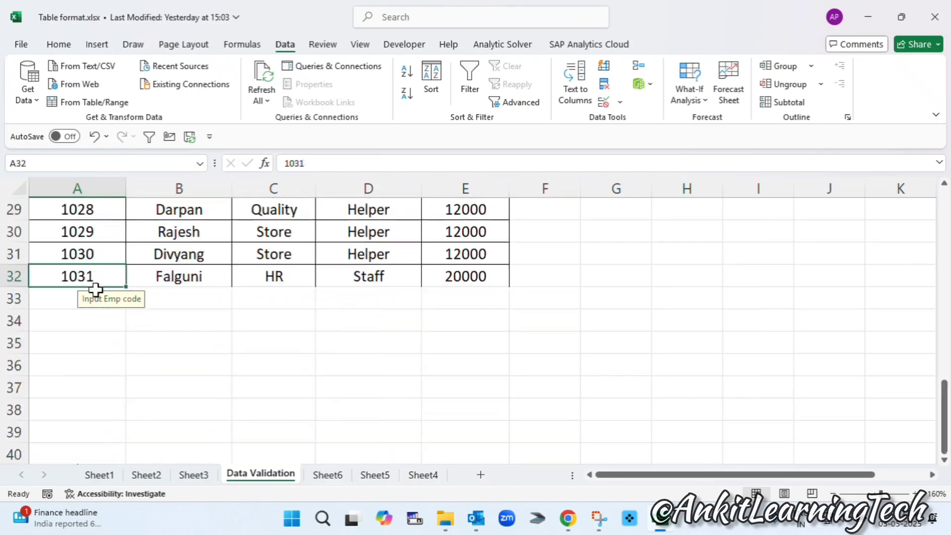
pyautogui.click(51, 317)
pyautogui.click(64, 279)
pyautogui.click(77, 339)
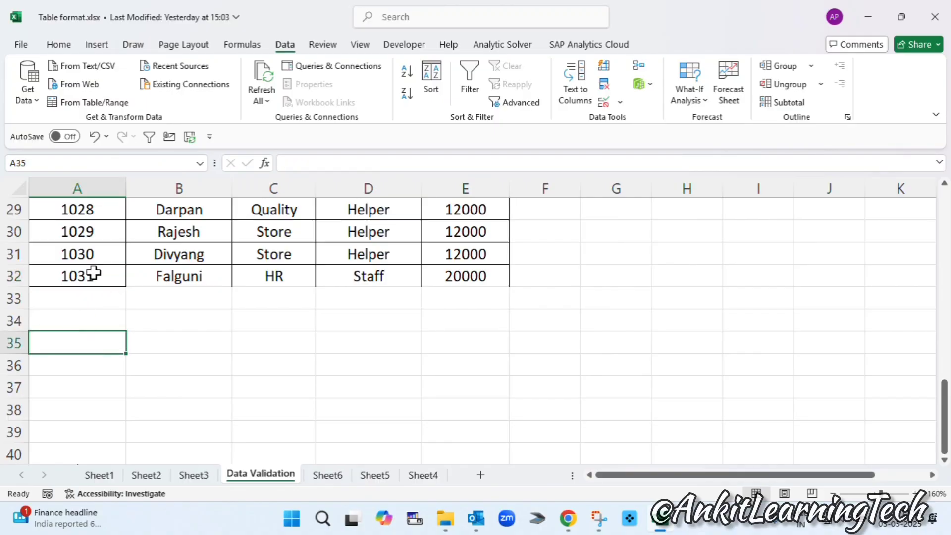
# Step: Test the Emp Code validation by trying to enter the five-digit code 10311 in cell A32, and cancel the entry
pyautogui.click(94, 273)
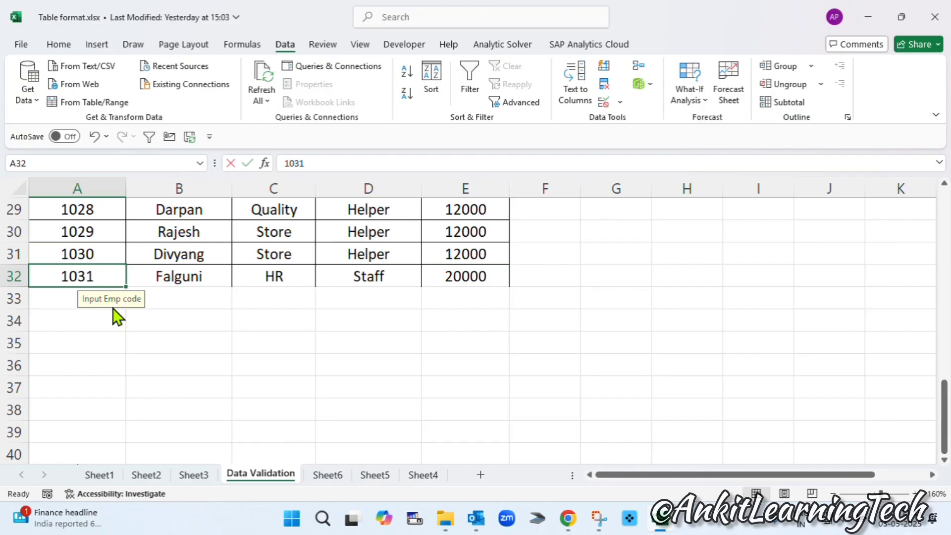
pyautogui.write('10311')
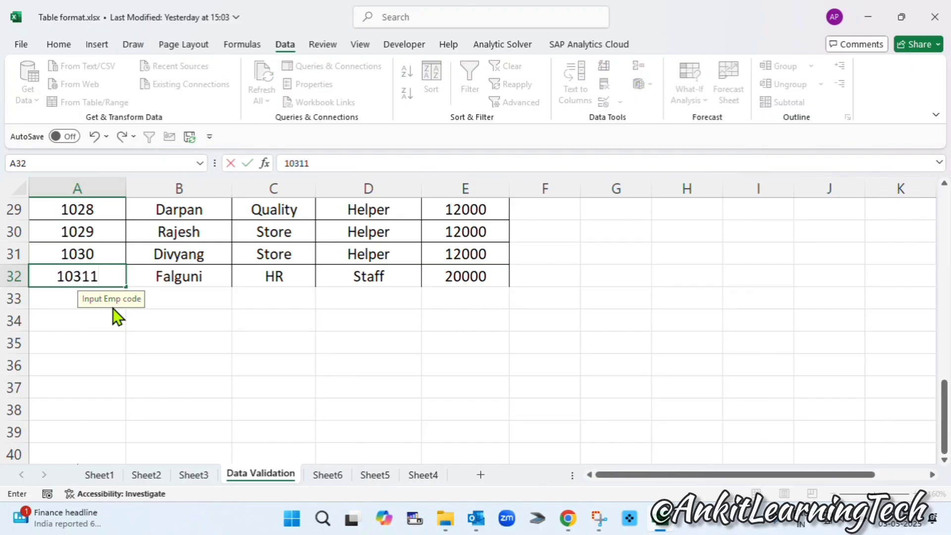
pyautogui.press('Return')
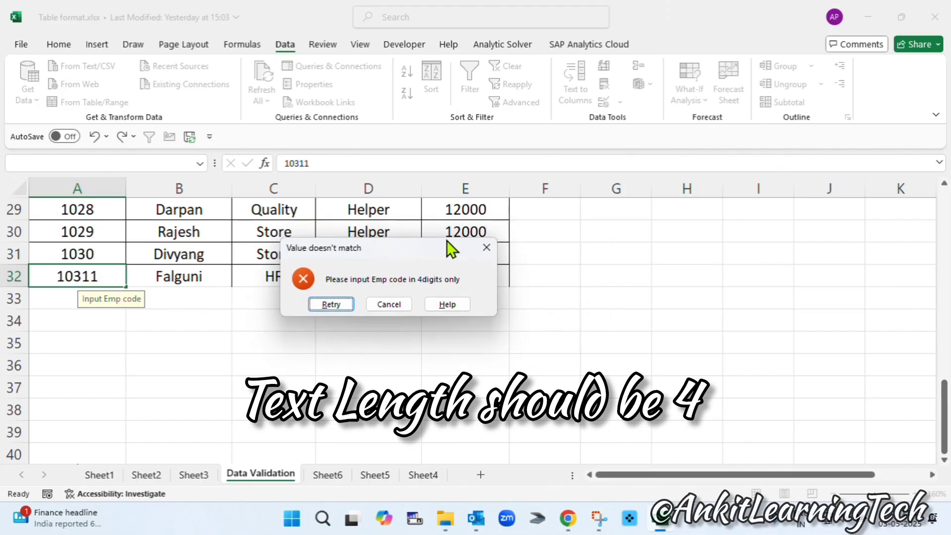
pyautogui.moveTo(447, 240); pyautogui.dragTo(338, 272)
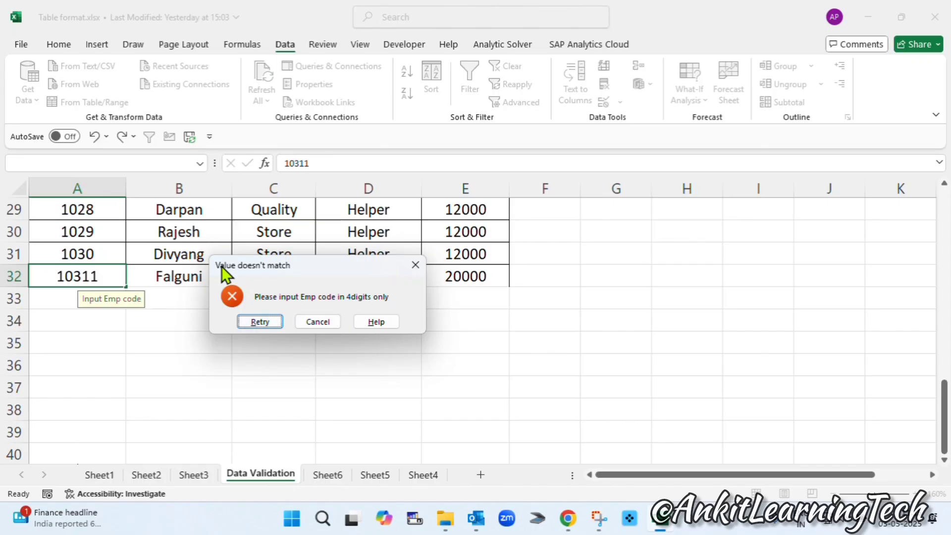
pyautogui.click(317, 321)
pyautogui.click(107, 322)
# Step: Test the Emp Code validation by trying to enter the three-digit code 103 in cell A32, and cancel the entry
pyautogui.click(81, 280)
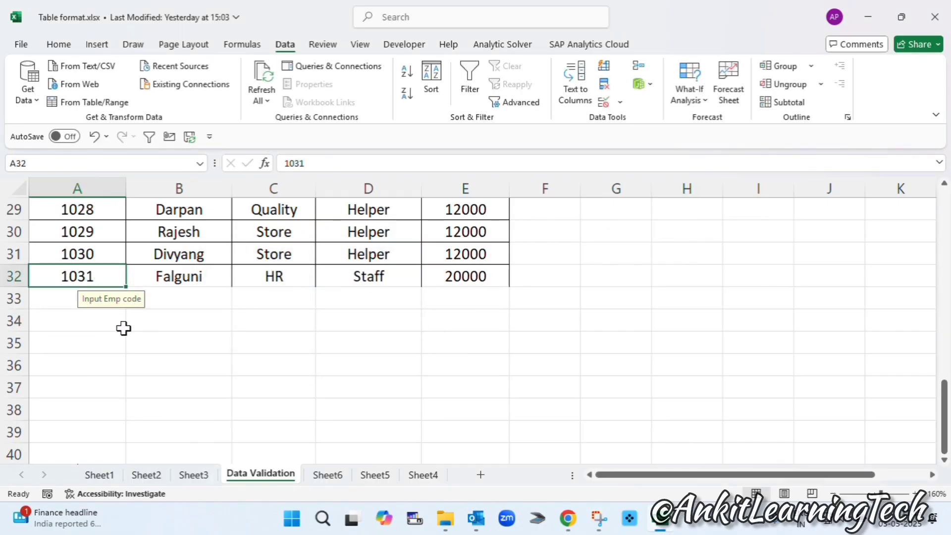
pyautogui.write('103')
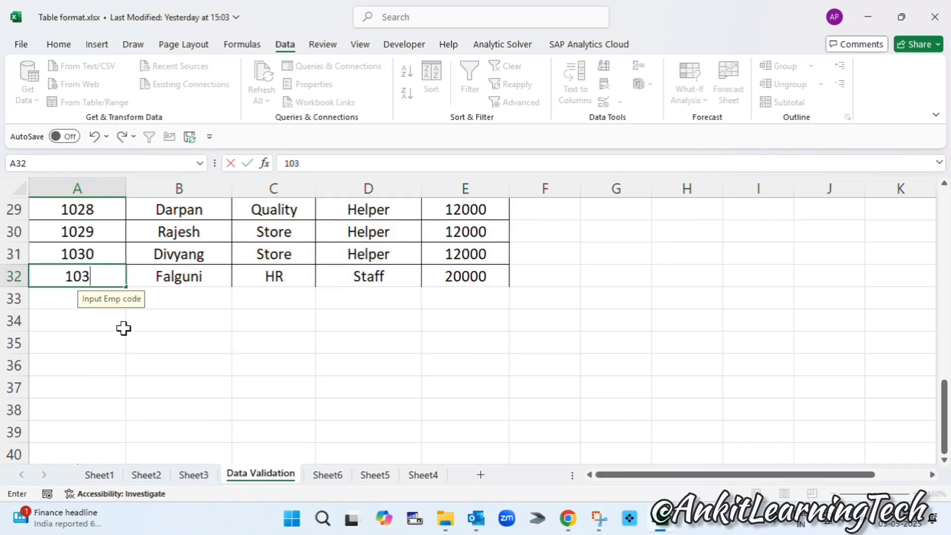
pyautogui.press('Return')
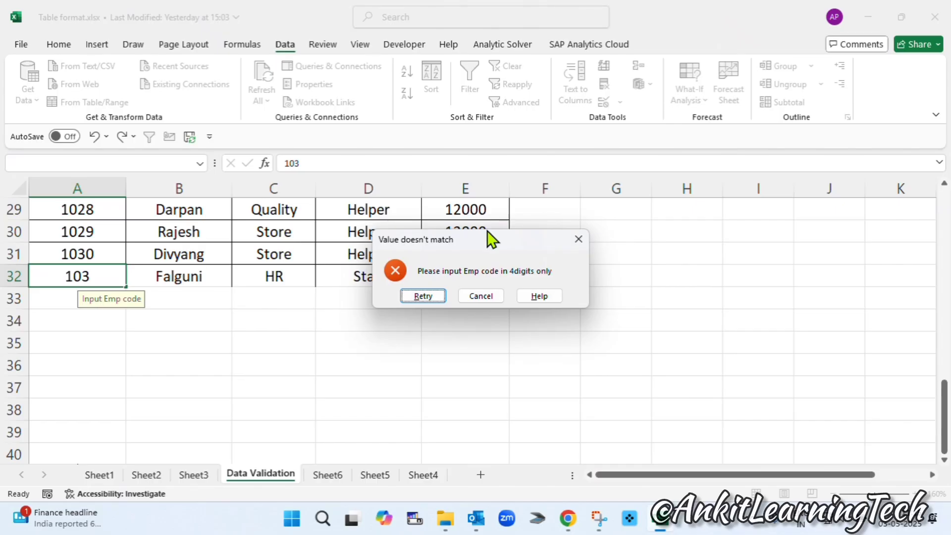
pyautogui.moveTo(515, 240); pyautogui.dragTo(331, 264)
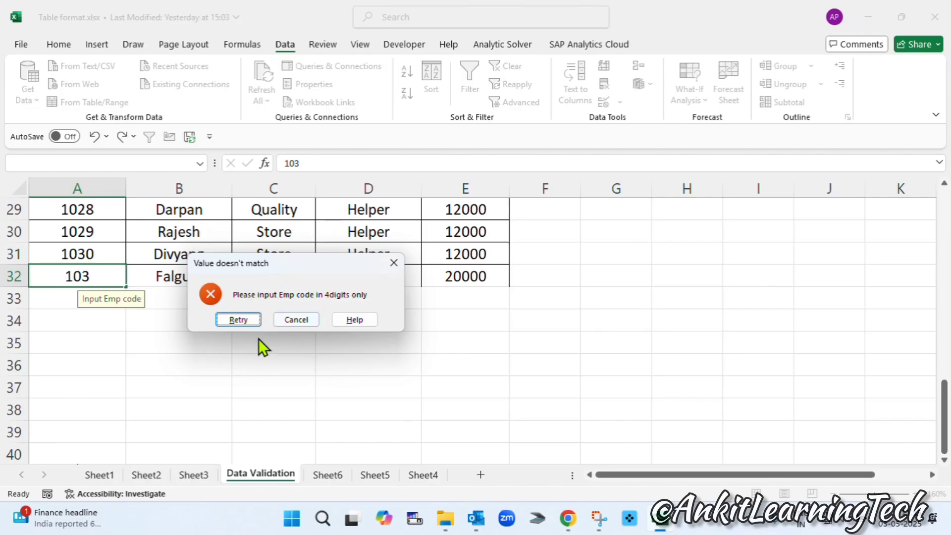
pyautogui.click(296, 319)
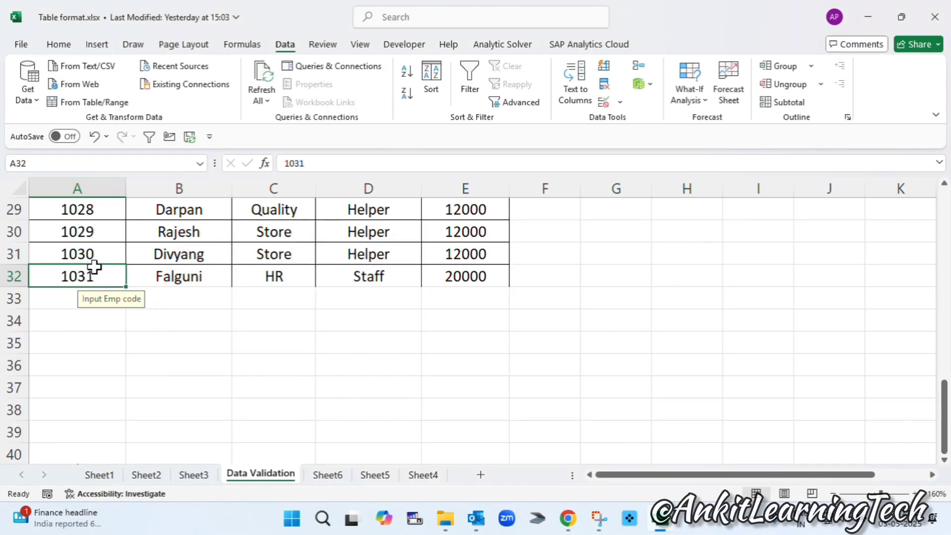
# Step: Add the missing bottom border to the last employee row, A32:E32
pyautogui.click(239, 315)
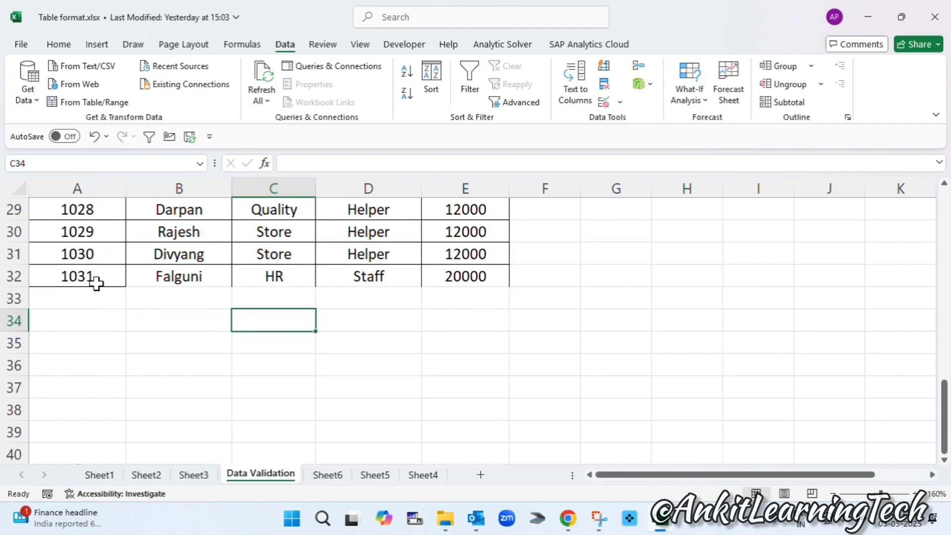
pyautogui.moveTo(96, 277); pyautogui.dragTo(458, 279)
pyautogui.click(65, 46)
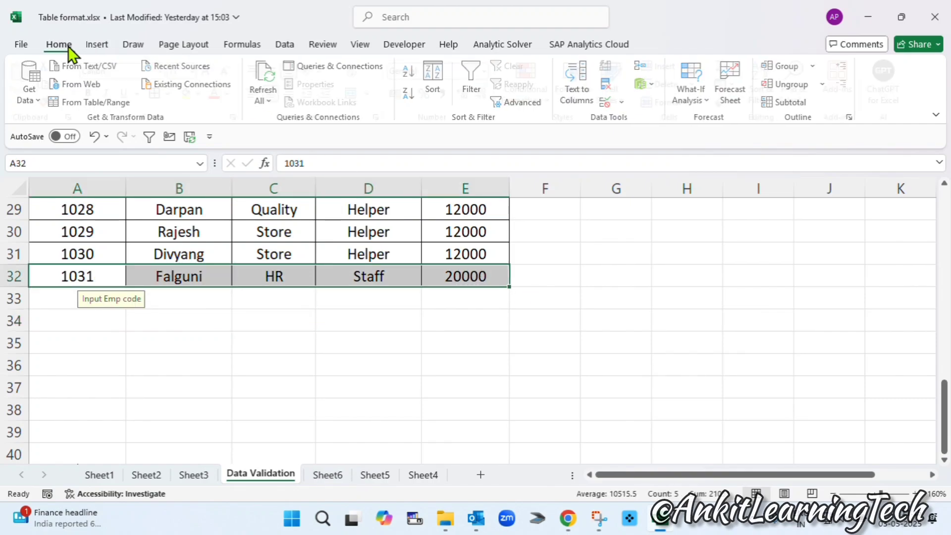
pyautogui.click(157, 306)
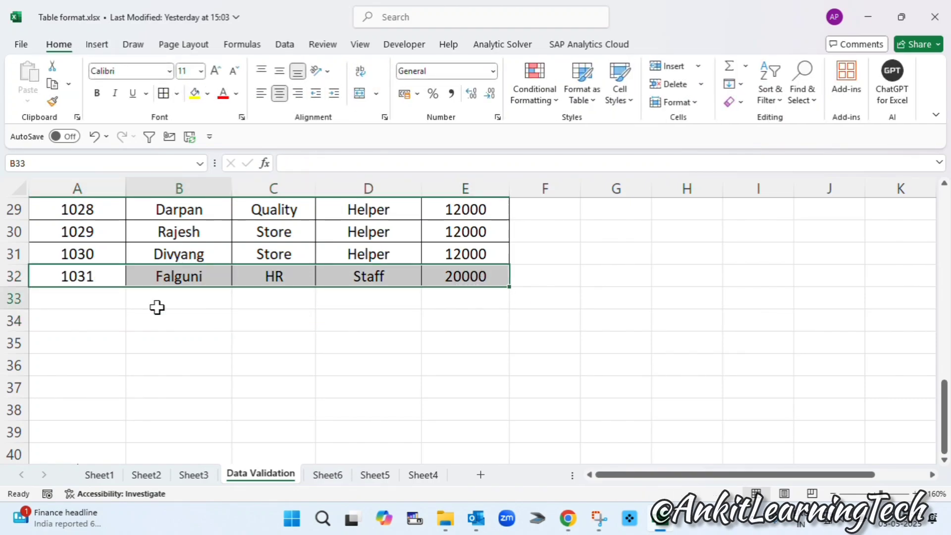
# Step: Examine the input prompt in cell A2 and the dropdown lists for Emp dept in C2 and Designation in D2
pyautogui.click(86, 274)
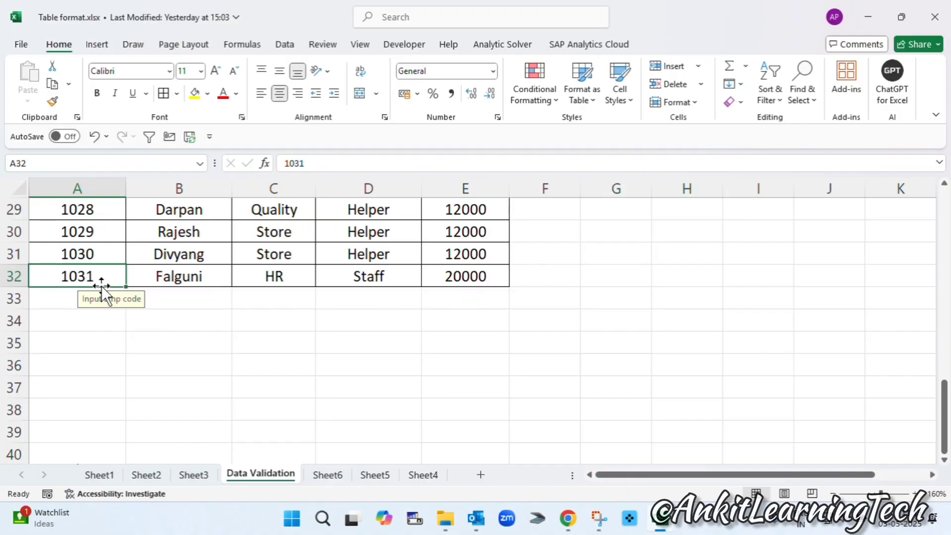
pyautogui.scroll(9, 121, 286)
pyautogui.click(66, 239)
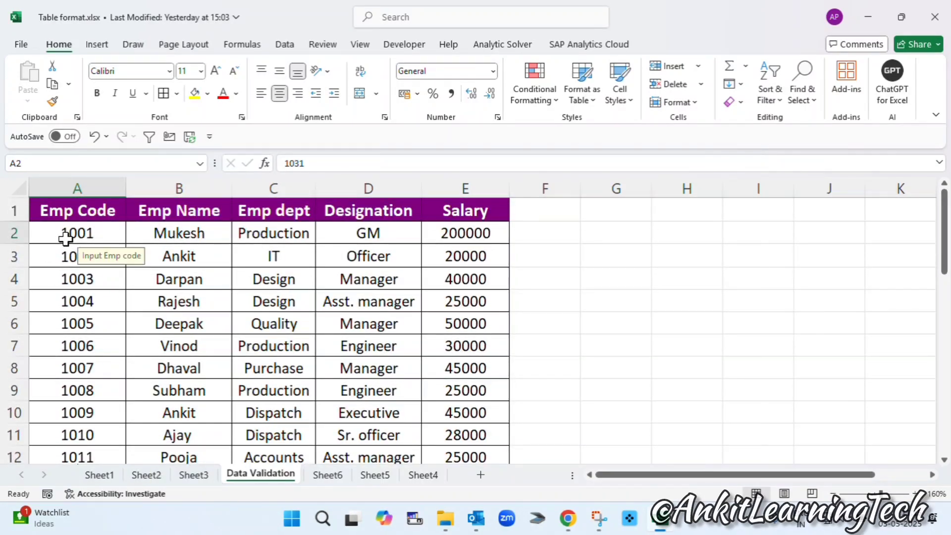
pyautogui.click(276, 240)
pyautogui.click(322, 236)
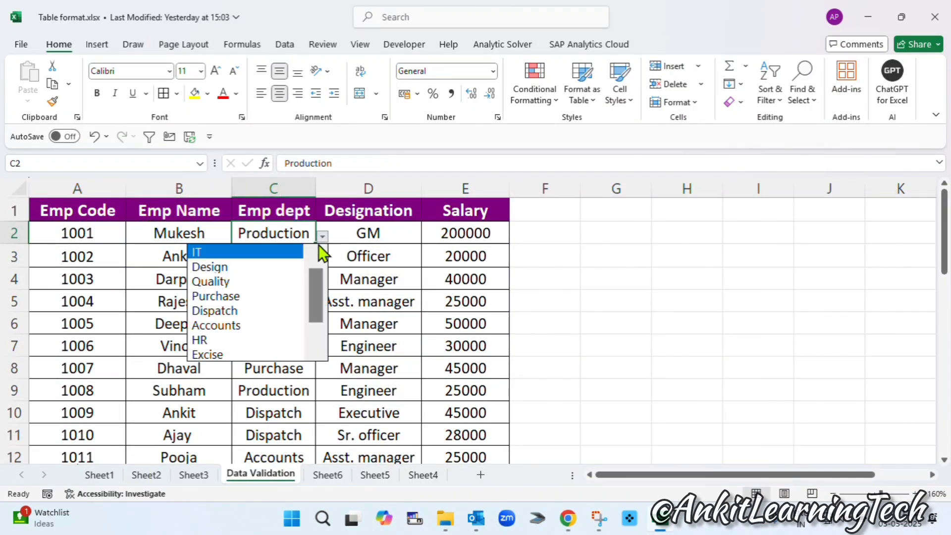
pyautogui.moveTo(313, 292); pyautogui.dragTo(315, 330)
pyautogui.click(380, 219)
pyautogui.click(404, 231)
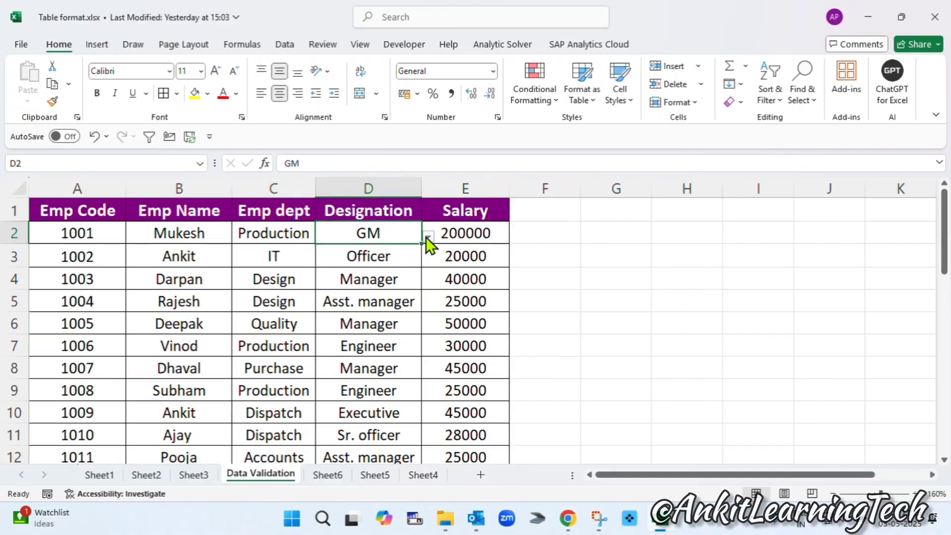
pyautogui.click(427, 238)
pyautogui.click(505, 279)
pyautogui.click(195, 258)
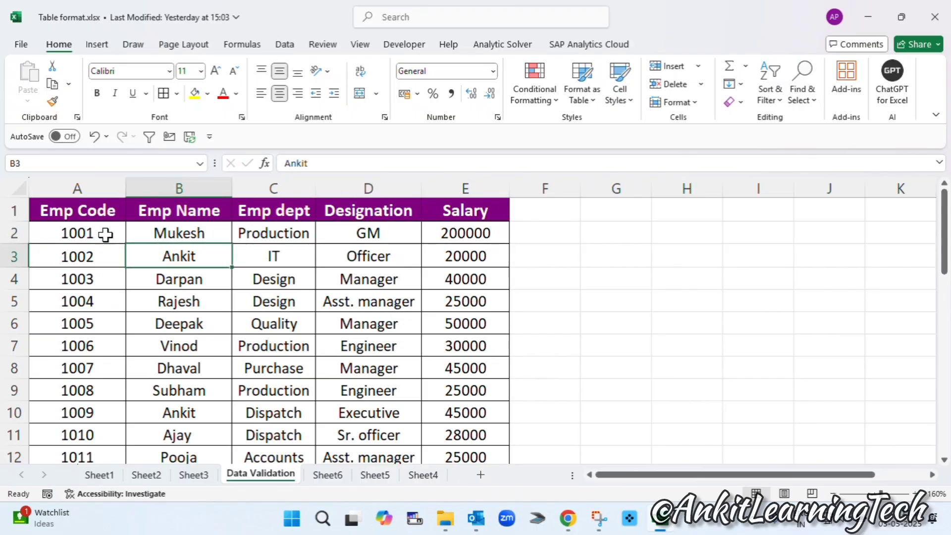
pyautogui.click(101, 233)
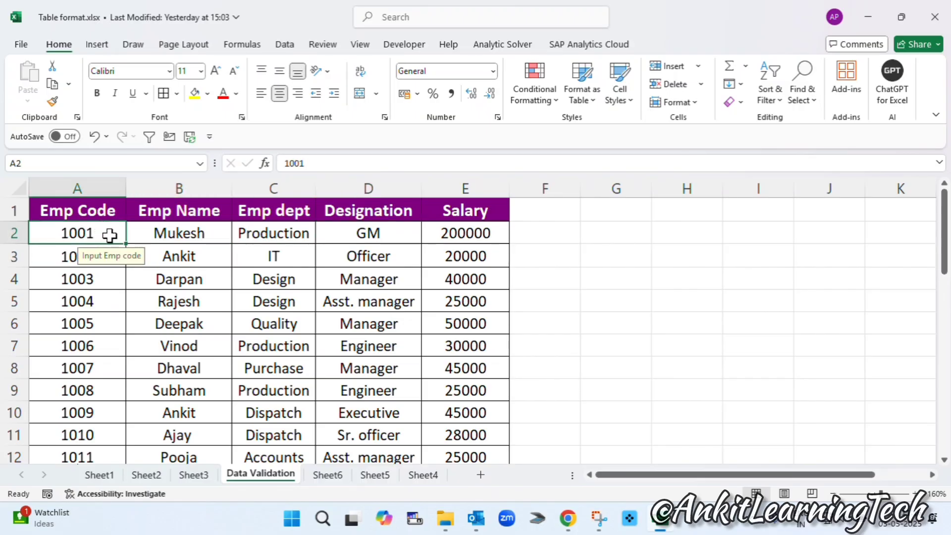
pyautogui.moveTo(78, 235); pyautogui.dragTo(452, 480)
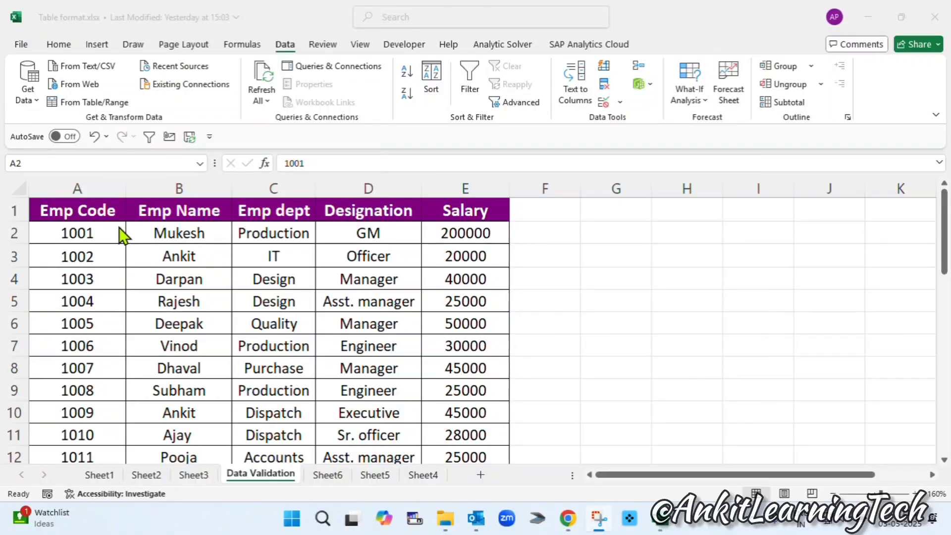
pyautogui.click(88, 280)
pyautogui.click(288, 249)
pyautogui.click(292, 230)
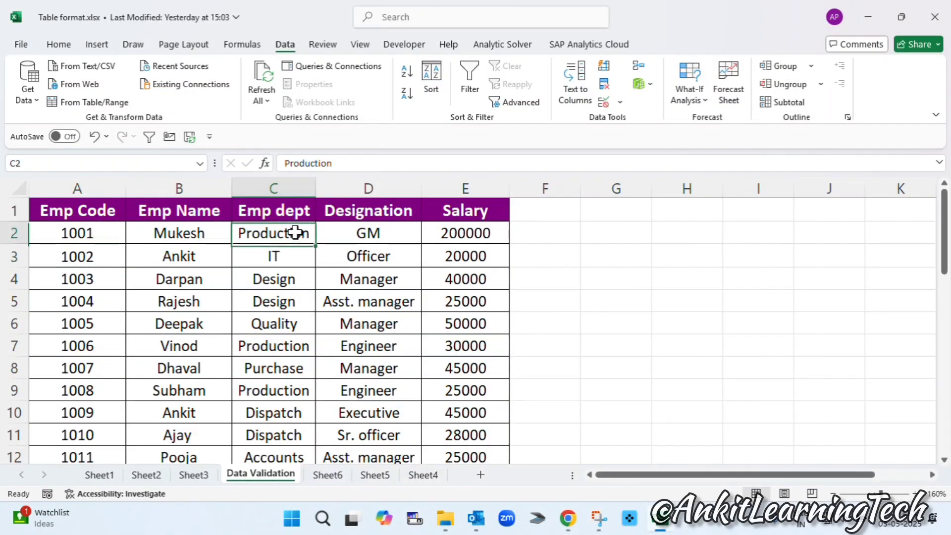
pyautogui.click(357, 237)
pyautogui.click(357, 256)
pyautogui.click(287, 322)
pyautogui.click(123, 271)
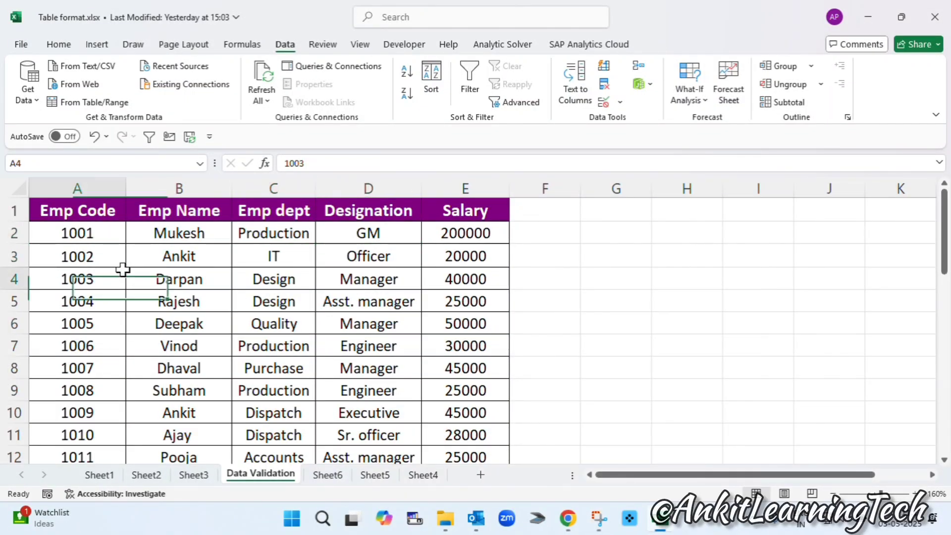
pyautogui.moveTo(124, 271); pyautogui.dragTo(104, 232)
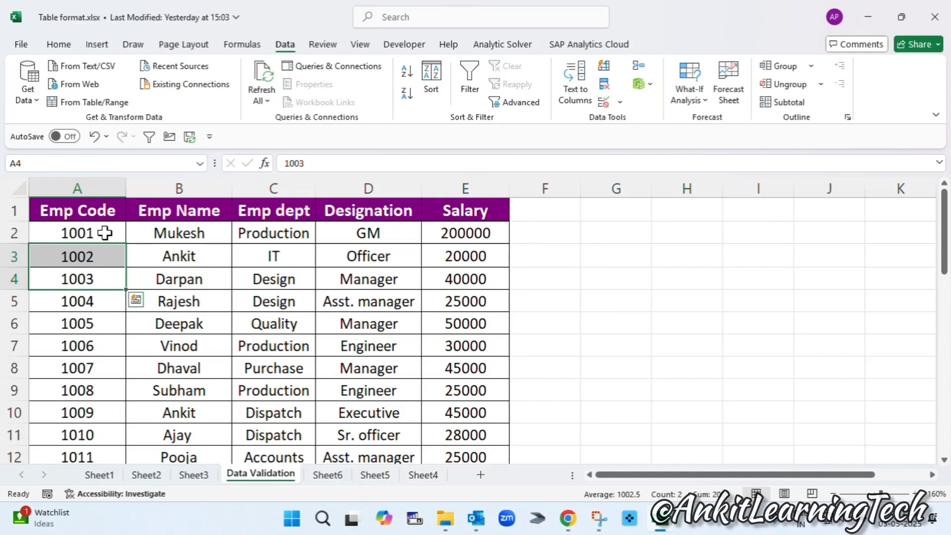
pyautogui.click(104, 232)
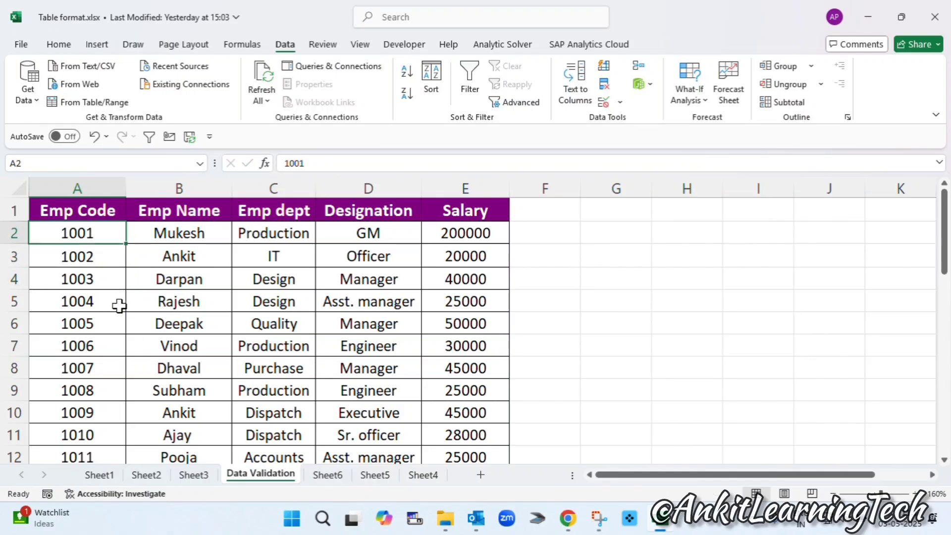
pyautogui.click(94, 315)
pyautogui.click(106, 232)
pyautogui.click(107, 250)
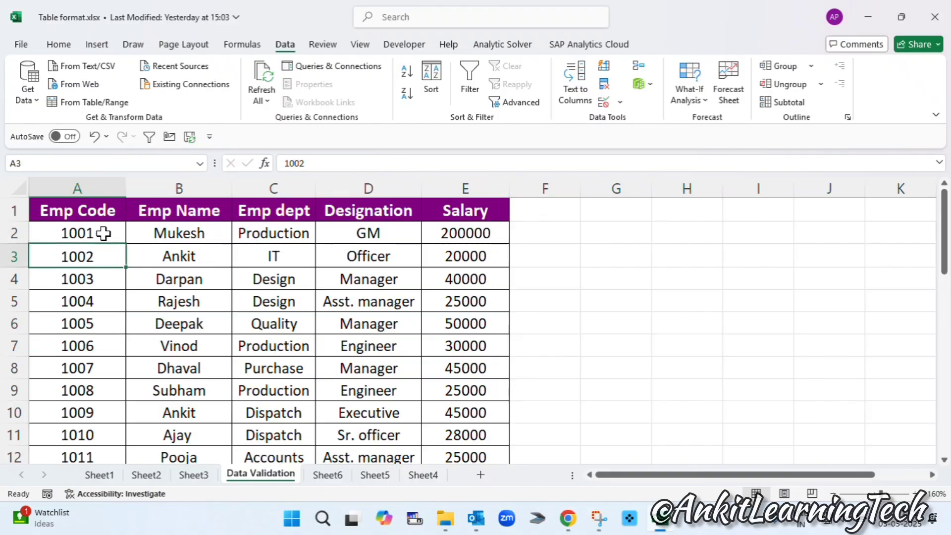
pyautogui.click(103, 217)
# Step: Clear all the employee codes from the Emp Code cells A2:A32
pyautogui.click(105, 232)
pyautogui.hotkey('ctrl', 'shift', 'Down')
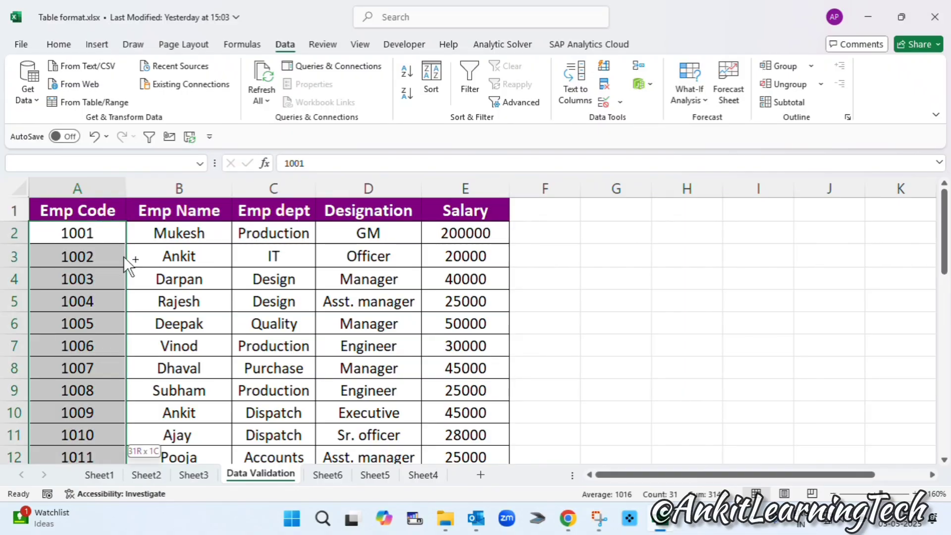
pyautogui.press('Delete')
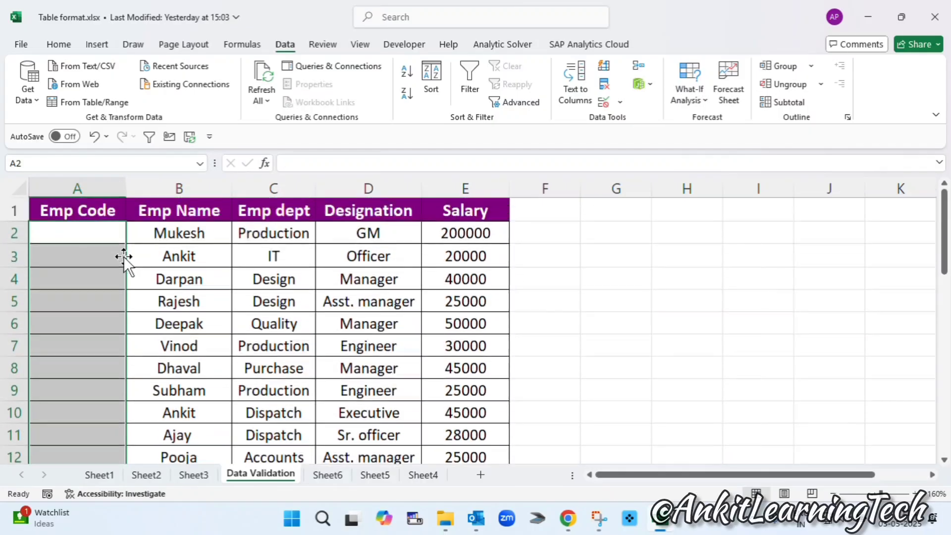
pyautogui.click(119, 262)
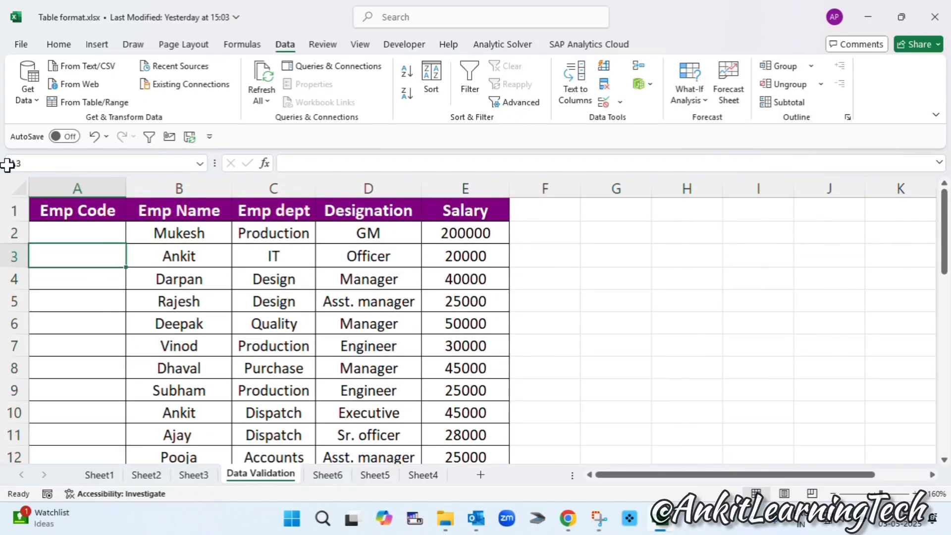
# Step: Open data validation for the Emp Code cells A2:A32 and set the allowed criterion to Text length
pyautogui.click(85, 228)
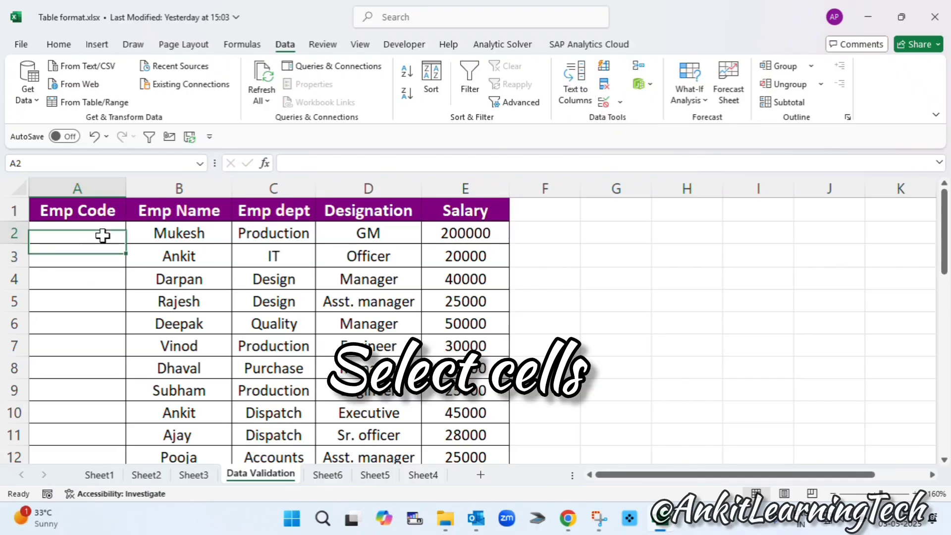
pyautogui.moveTo(102, 236); pyautogui.dragTo(83, 416)
pyautogui.scroll(8, 84, 389)
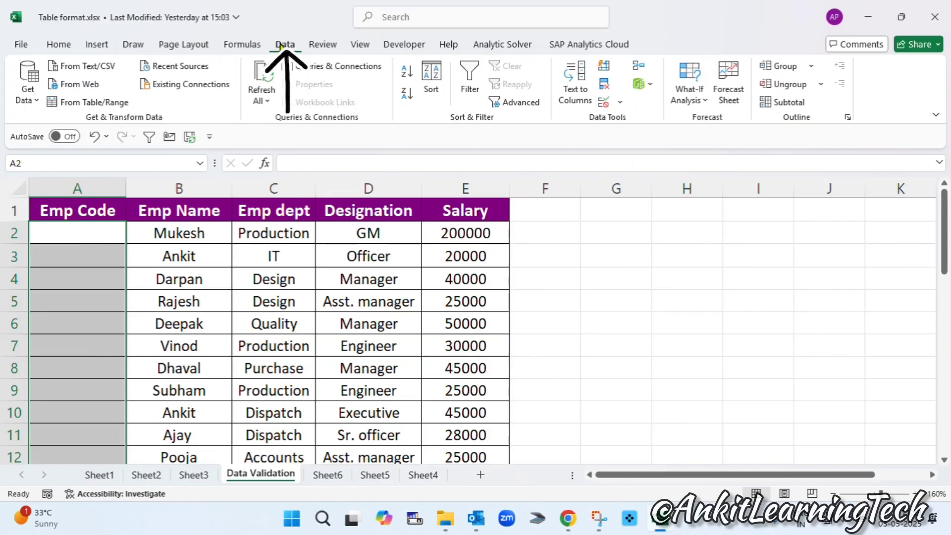
pyautogui.click(623, 103)
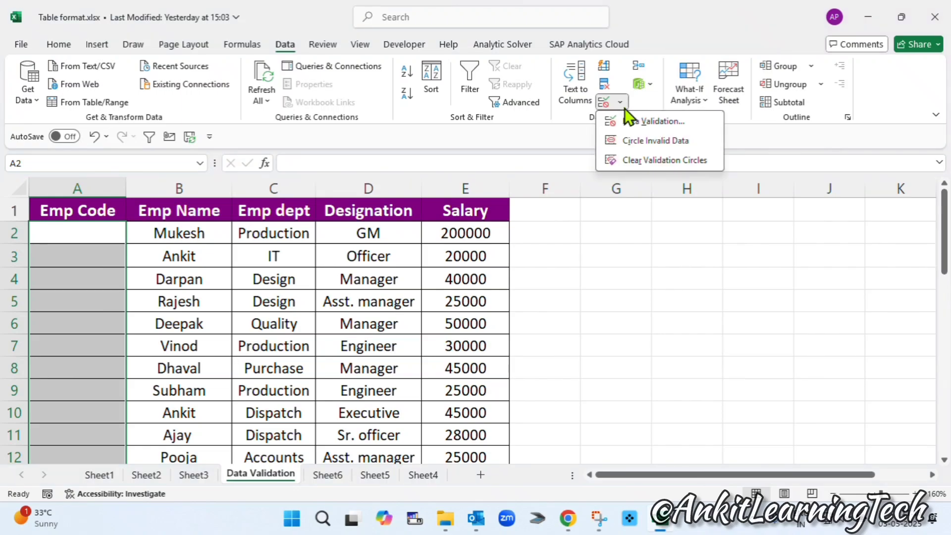
pyautogui.click(628, 123)
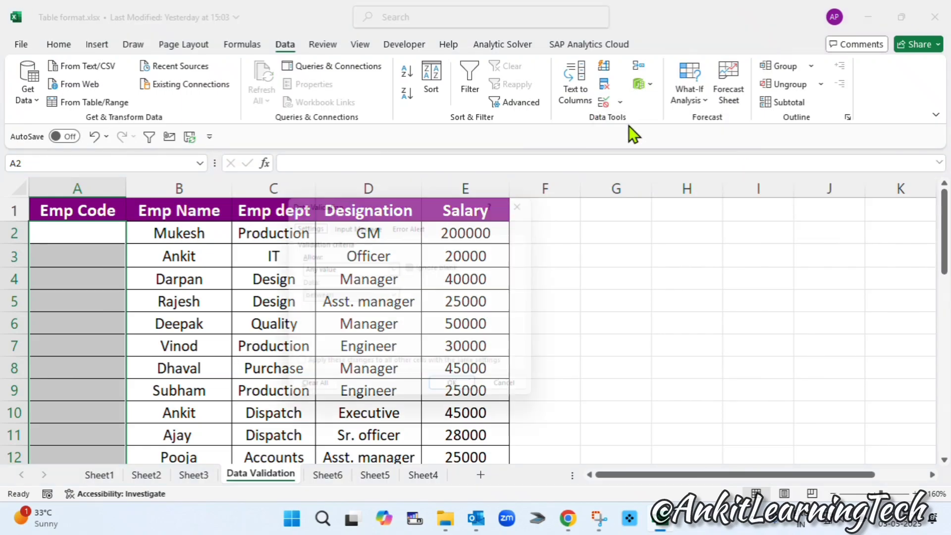
pyautogui.moveTo(392, 214); pyautogui.dragTo(331, 230)
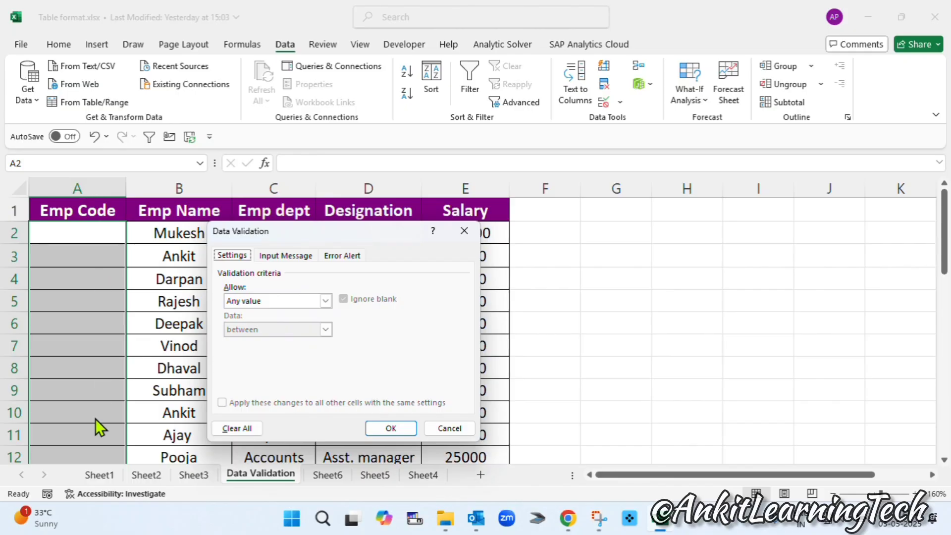
pyautogui.click(325, 301)
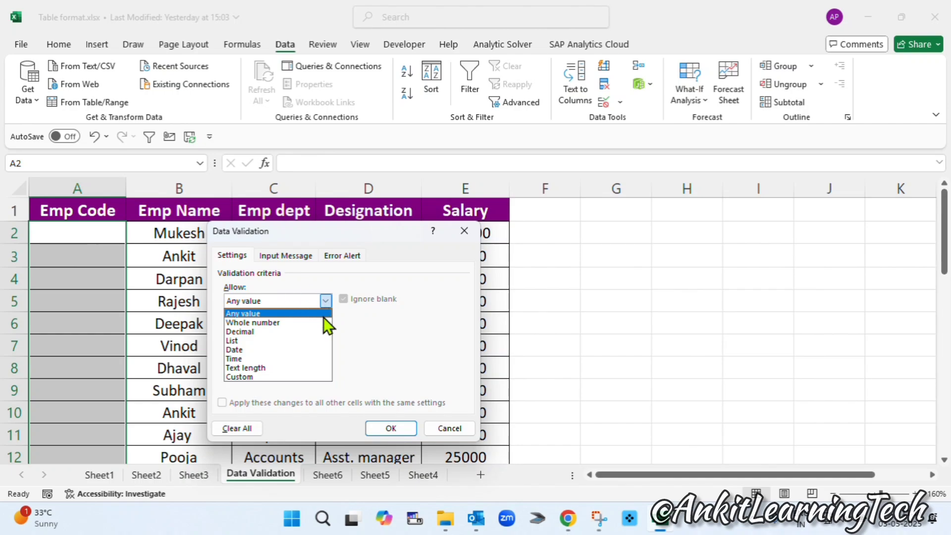
pyautogui.click(252, 367)
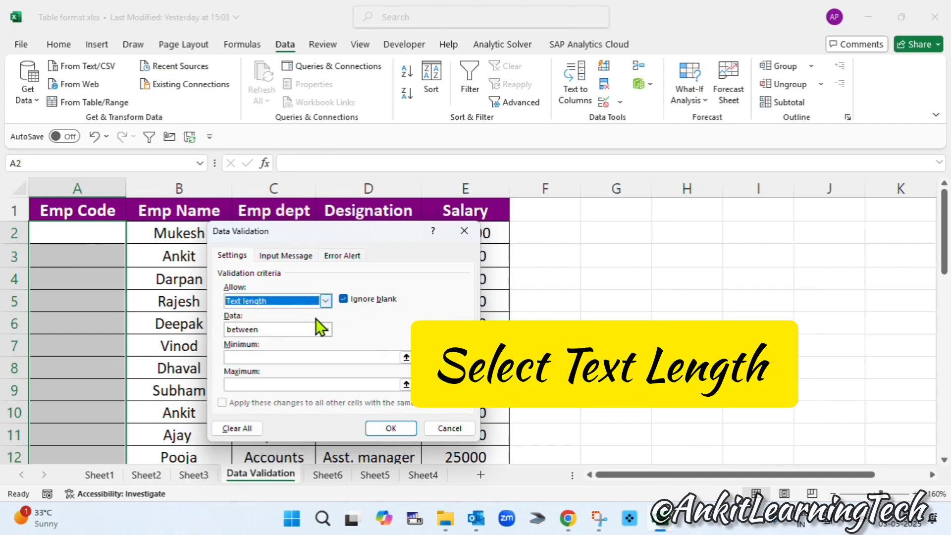
# Step: Try limiting the text length to between a minimum of 4 and a maximum of 4
pyautogui.click(290, 357)
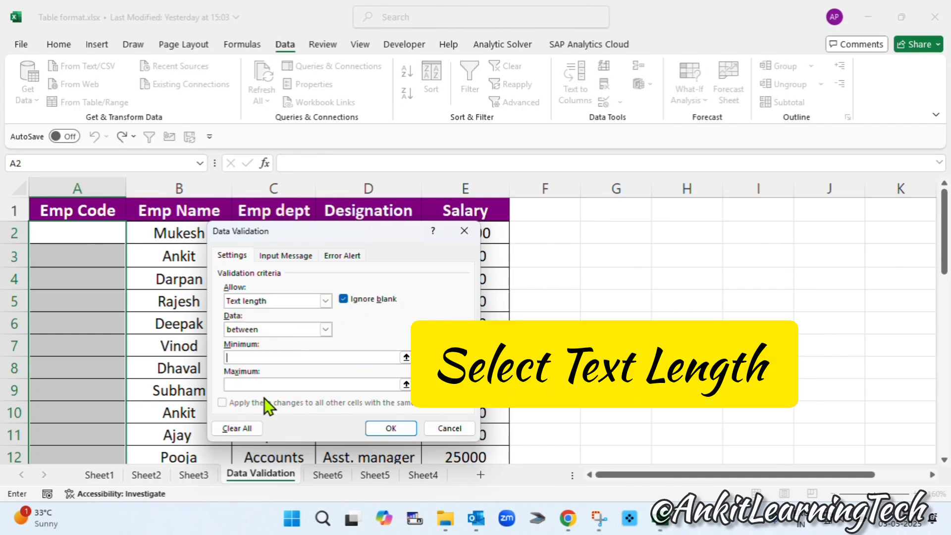
pyautogui.write('4')
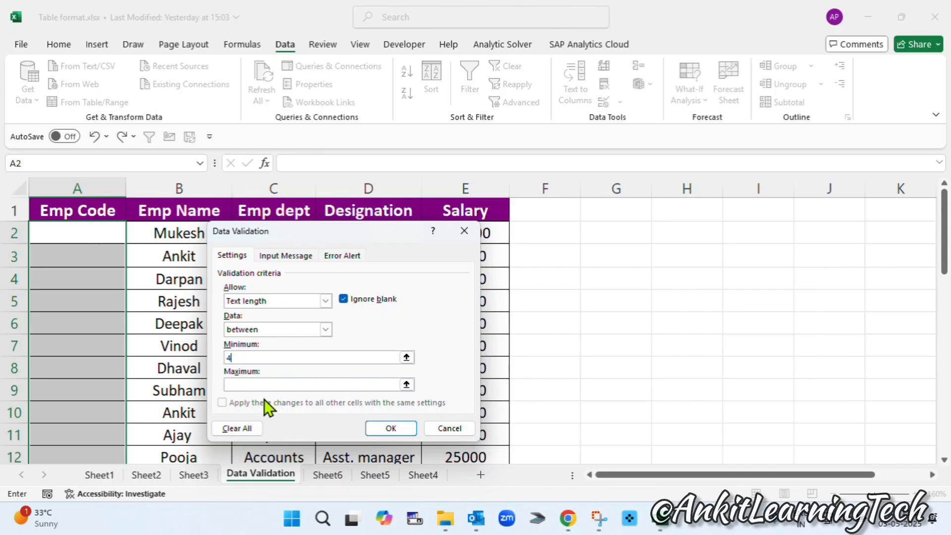
pyautogui.click(263, 384)
pyautogui.write('4')
pyautogui.click(271, 332)
pyautogui.click(272, 331)
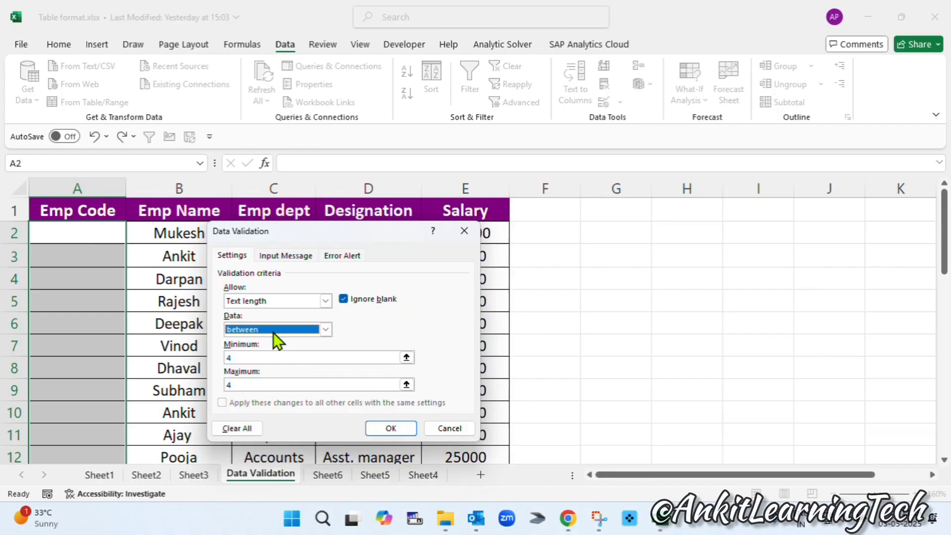
pyautogui.click(262, 385)
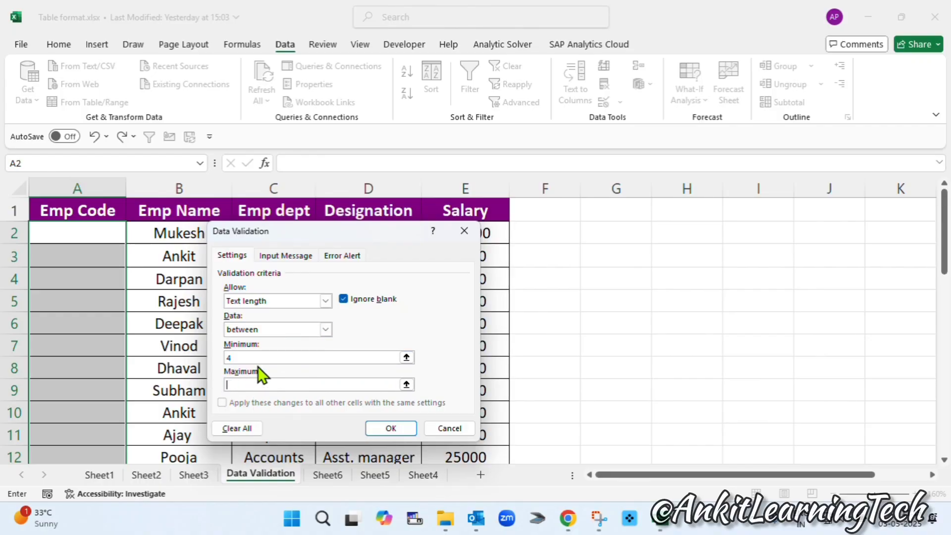
# Step: Set the text length condition to equal to 4 and apply the validation rule
pyautogui.click(277, 330)
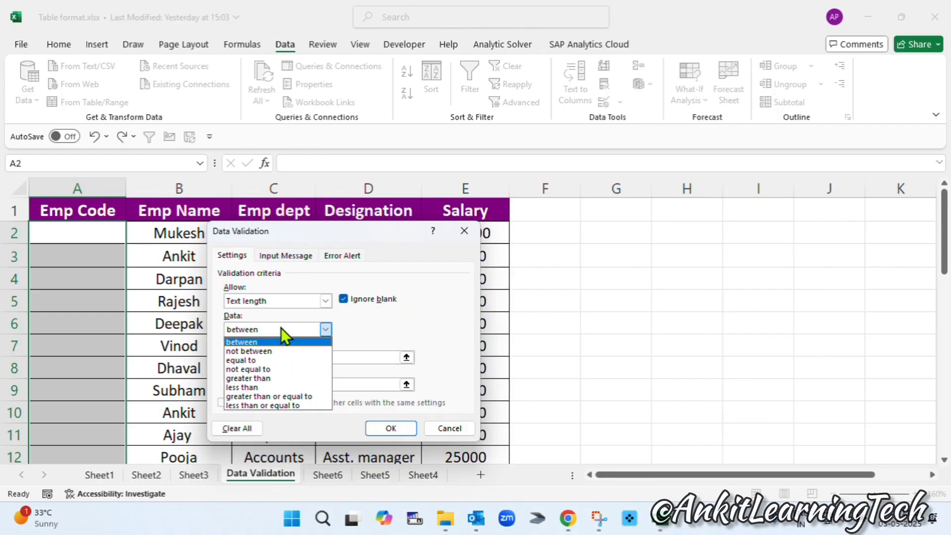
pyautogui.click(280, 328)
pyautogui.click(281, 329)
pyautogui.click(269, 360)
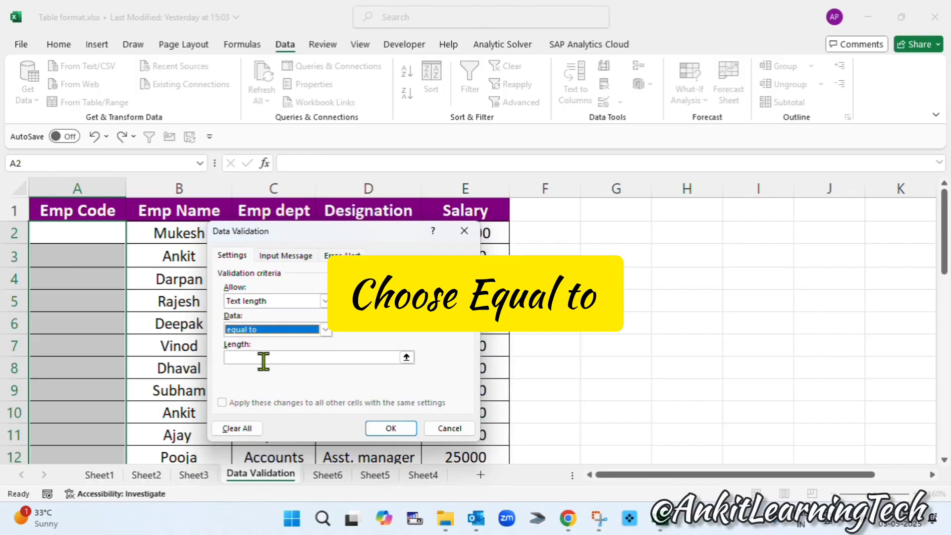
pyautogui.click(244, 356)
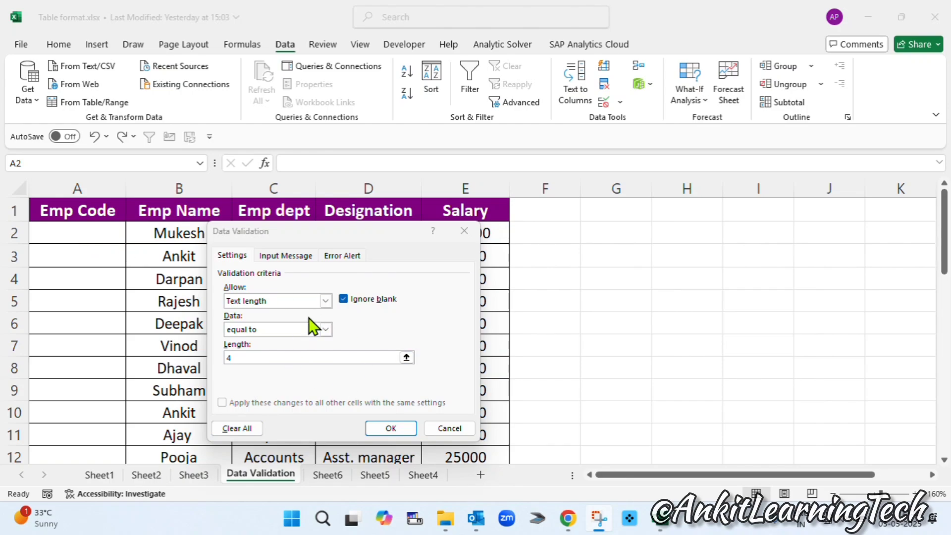
pyautogui.click(388, 431)
# Step: Enter the four-digit code 1001 in cell A2
pyautogui.click(103, 235)
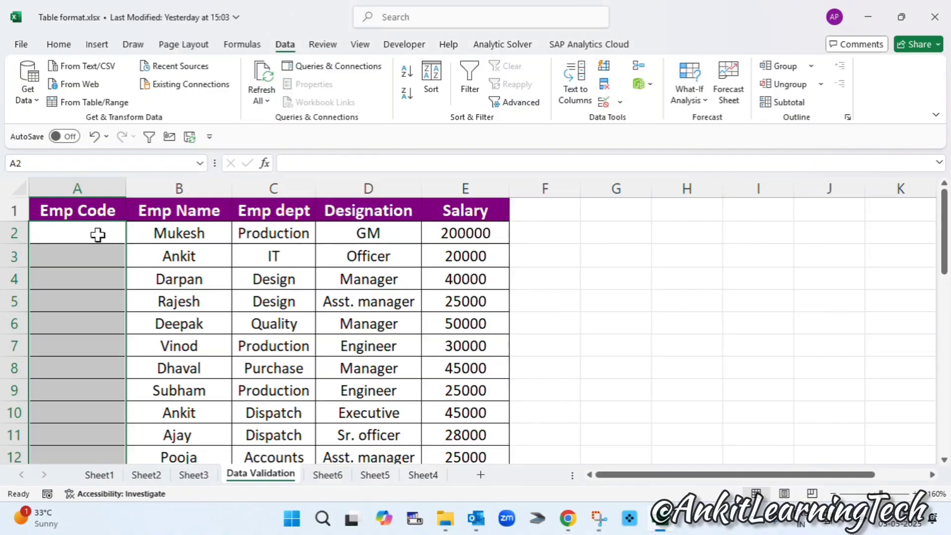
pyautogui.click(109, 231)
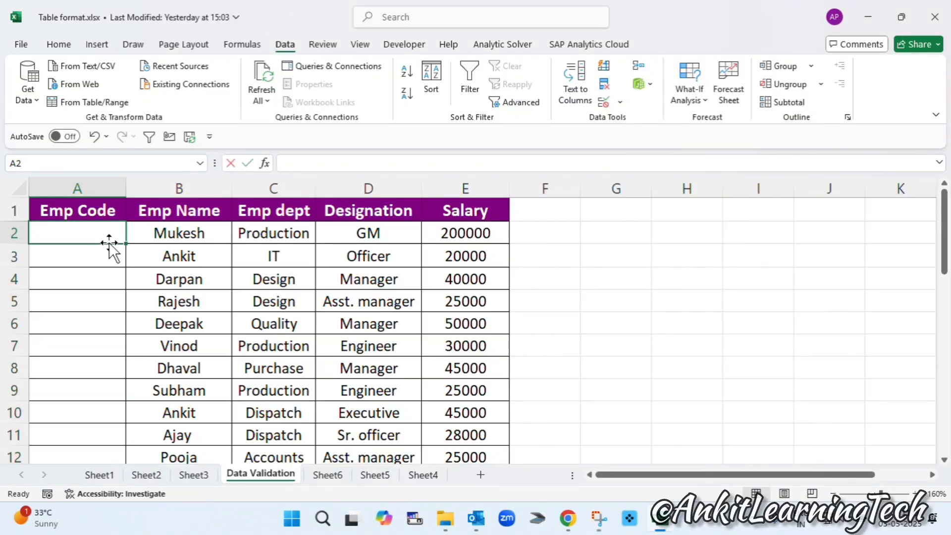
pyautogui.write('1001')
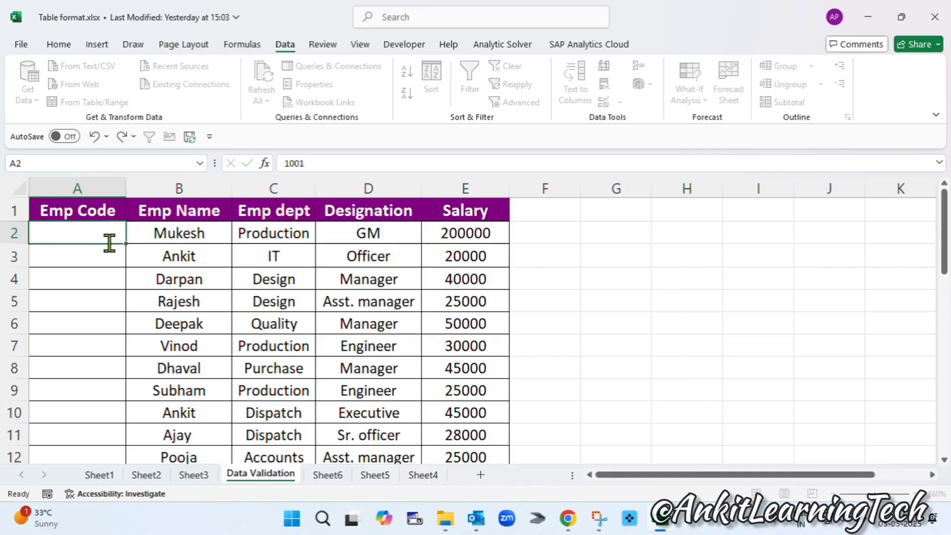
pyautogui.press('Return')
# Step: Test the Emp Code validation by trying to enter the three-digit code 101 in cell A2, and cancel the entry
pyautogui.press('Up')
pyautogui.write('101')
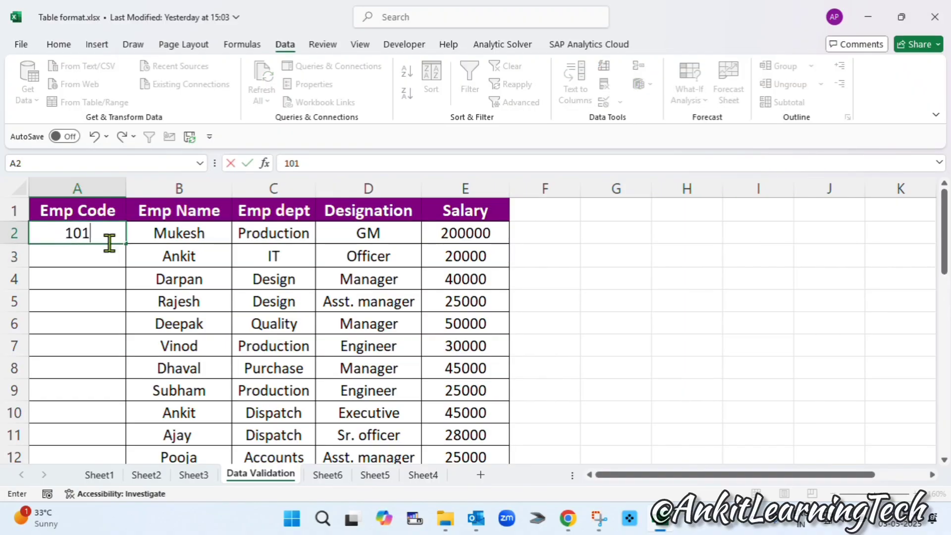
pyautogui.press('Return')
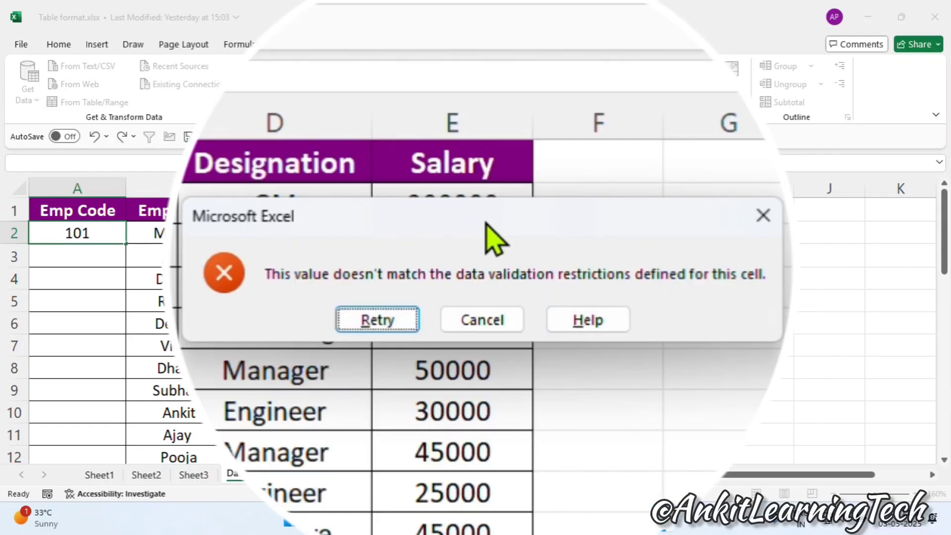
pyautogui.moveTo(483, 220); pyautogui.dragTo(457, 214)
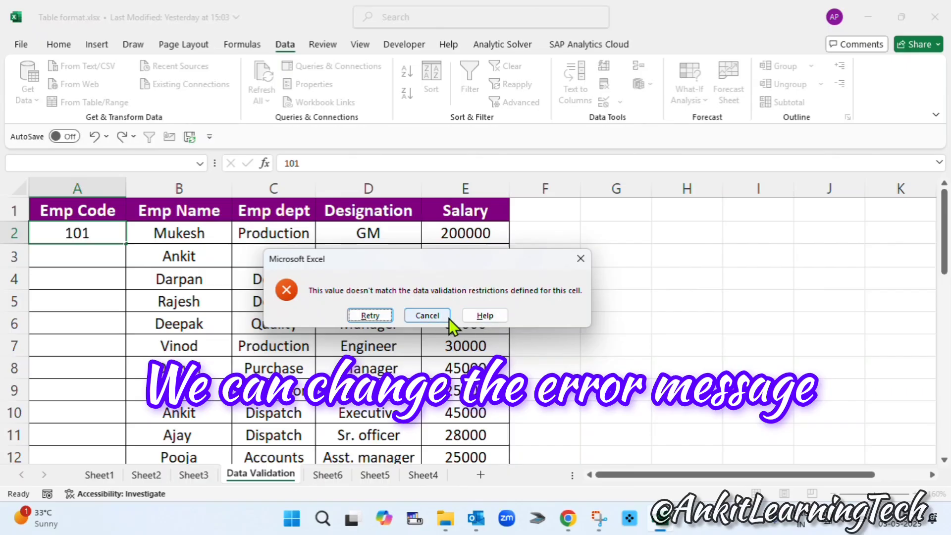
pyautogui.click(427, 316)
# Step: Select the Emp Code cells A2:A32 and open the input message settings of their data validation
pyautogui.click(92, 256)
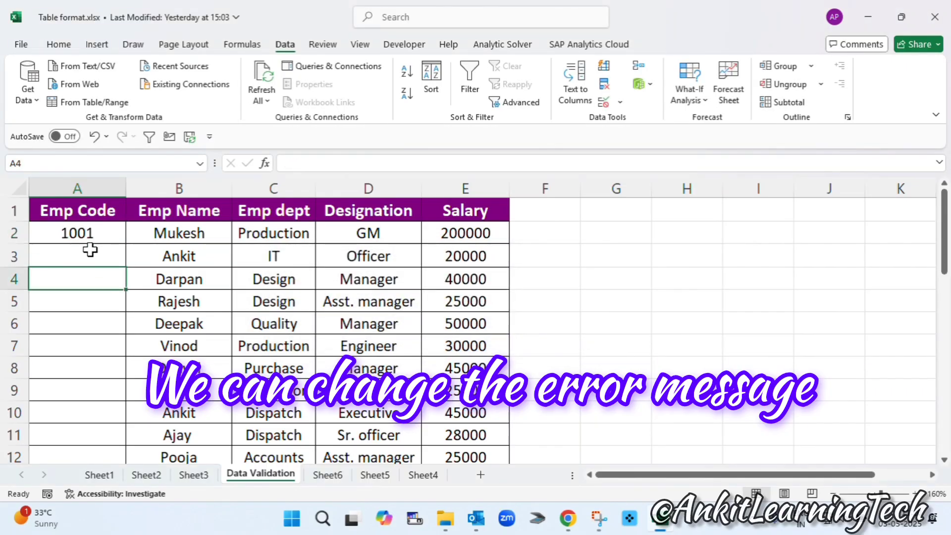
pyautogui.click(92, 236)
pyautogui.moveTo(92, 235); pyautogui.dragTo(83, 427)
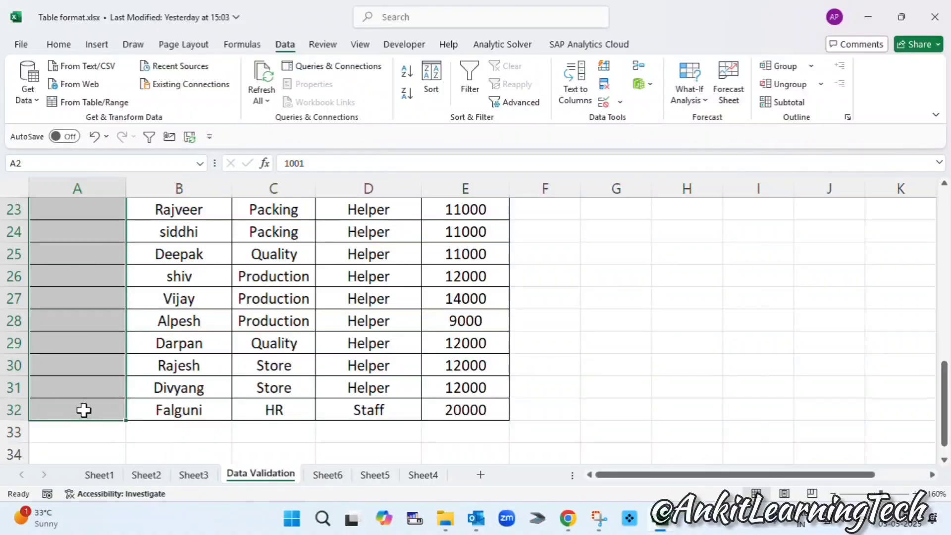
pyautogui.scroll(8, 82, 403)
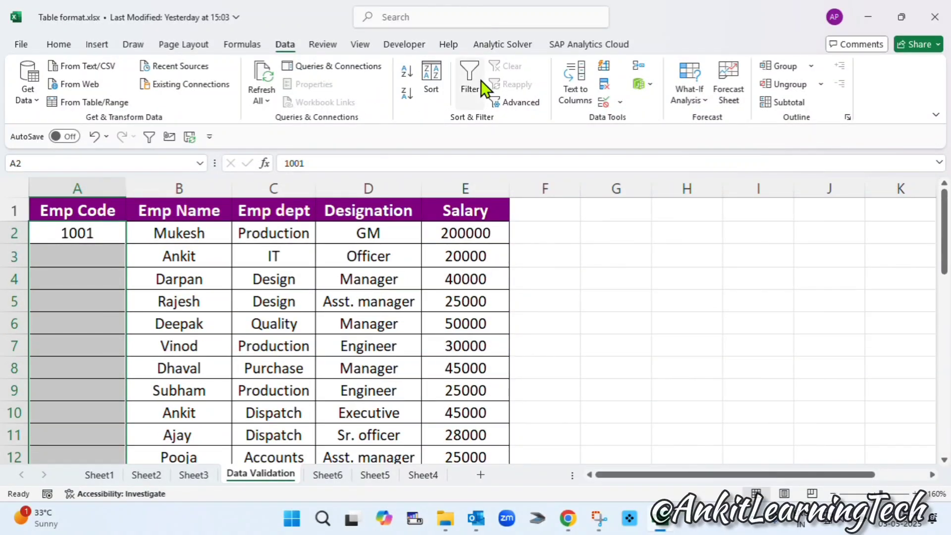
pyautogui.click(618, 103)
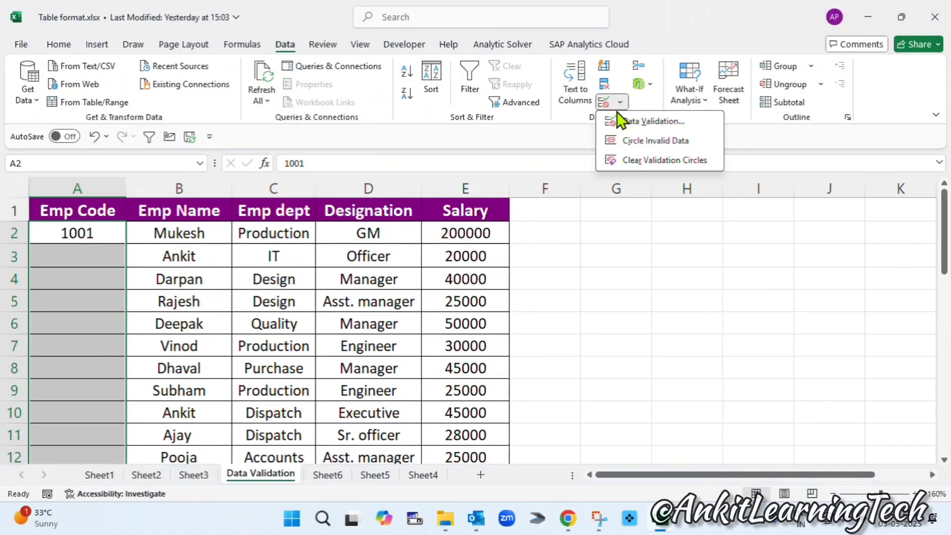
pyautogui.click(622, 121)
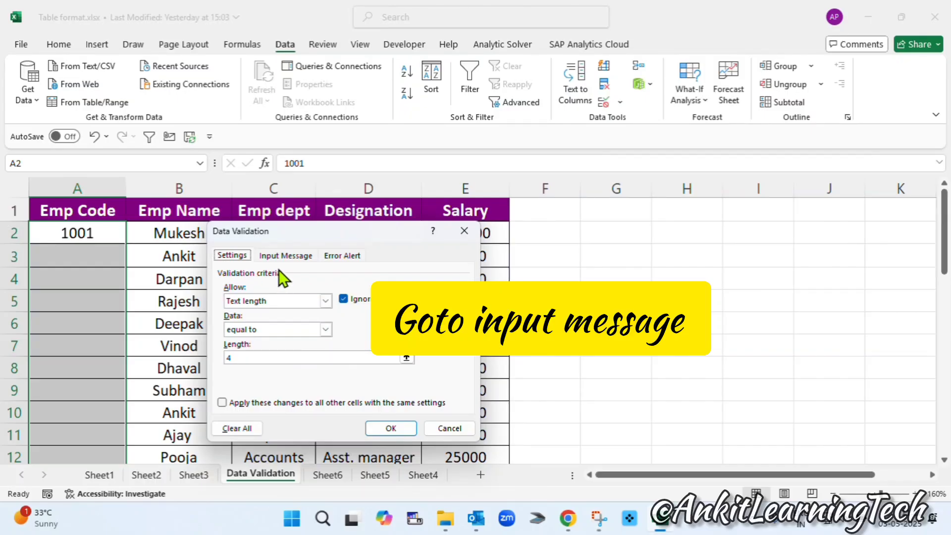
pyautogui.click(280, 257)
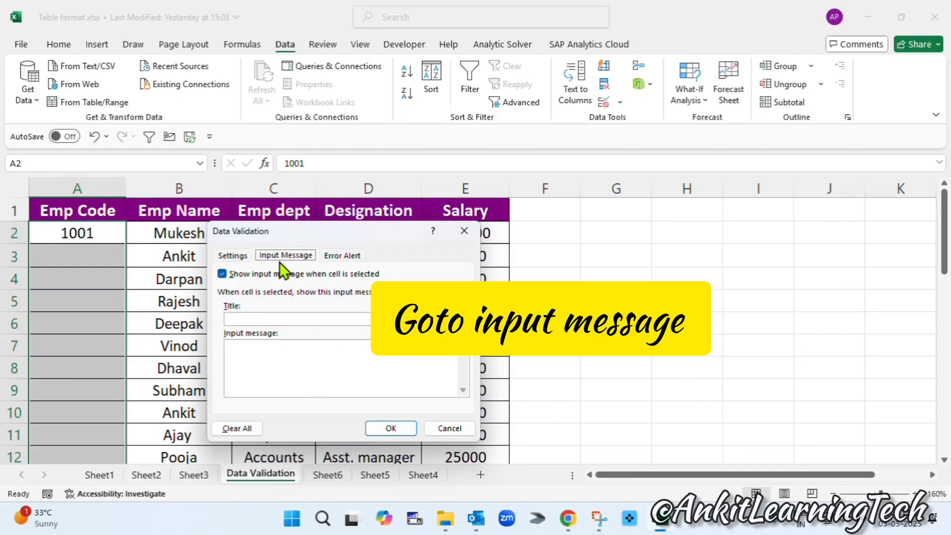
# Step: Enter "Input Emp Code" as the input message for the Emp Code cells
pyautogui.click(283, 353)
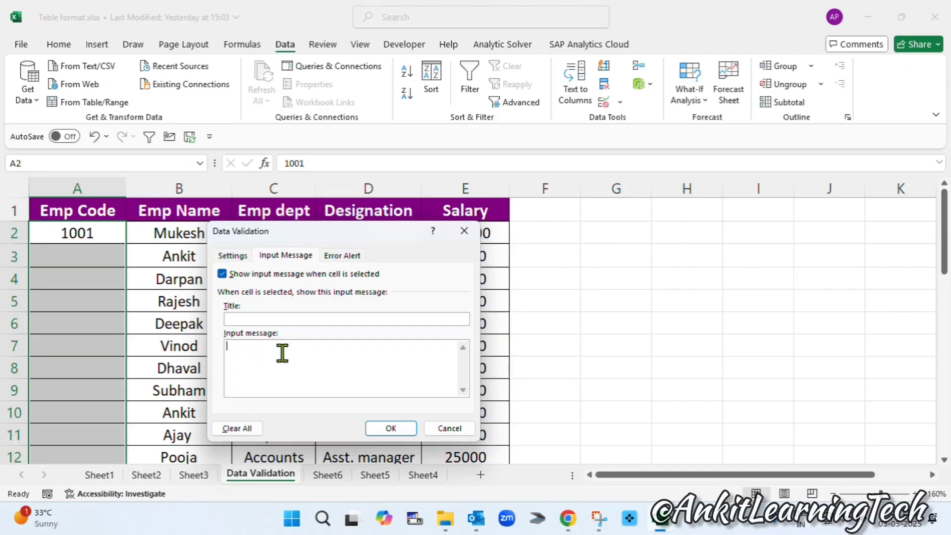
pyautogui.write('E')
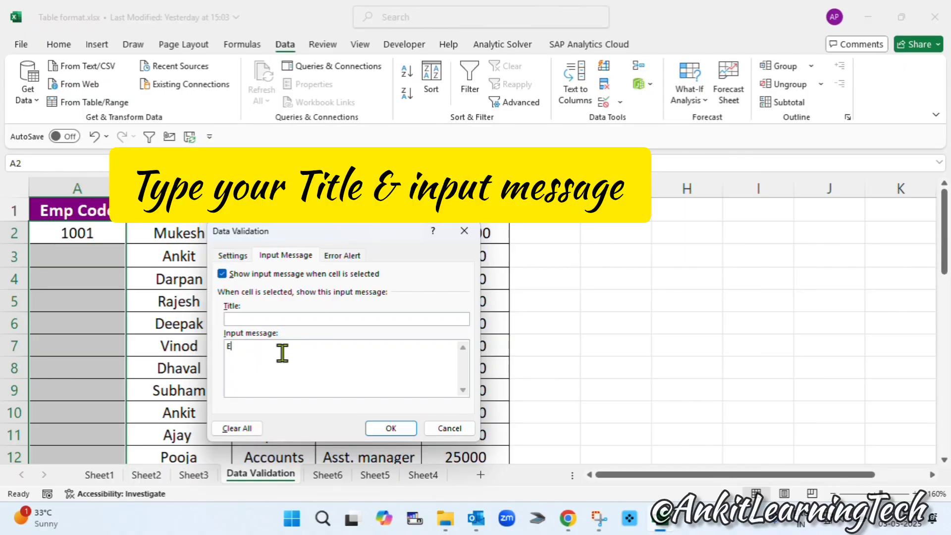
pyautogui.press('BackSpace')
pyautogui.write('Input')
pyautogui.press('BackSpace')
pyautogui.press('BackSpace')
pyautogui.write('ut Em')
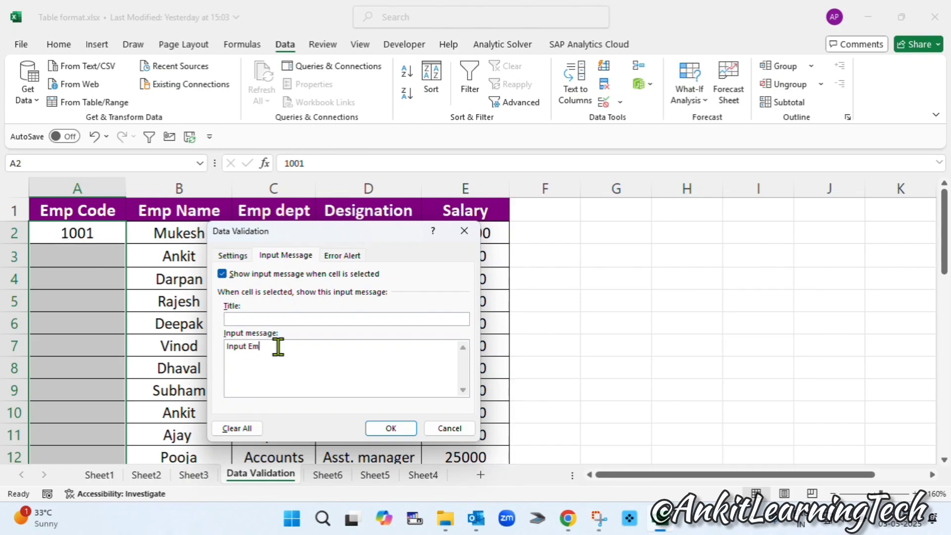
pyautogui.write('p Code')
pyautogui.moveTo(286, 347); pyautogui.dragTo(222, 352)
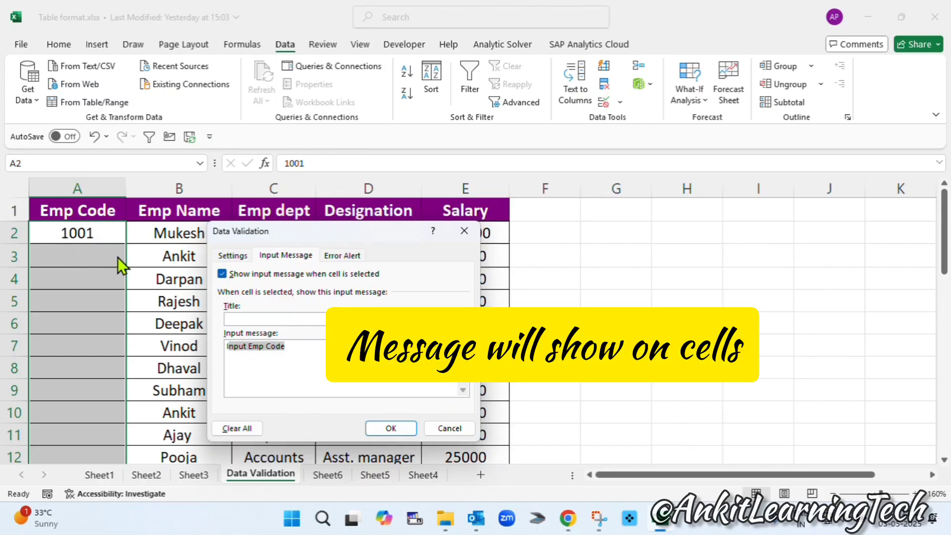
# Step: Open the Emp Code error alert settings, try the Warning and Information styles, and choose the Stop style
pyautogui.click(314, 353)
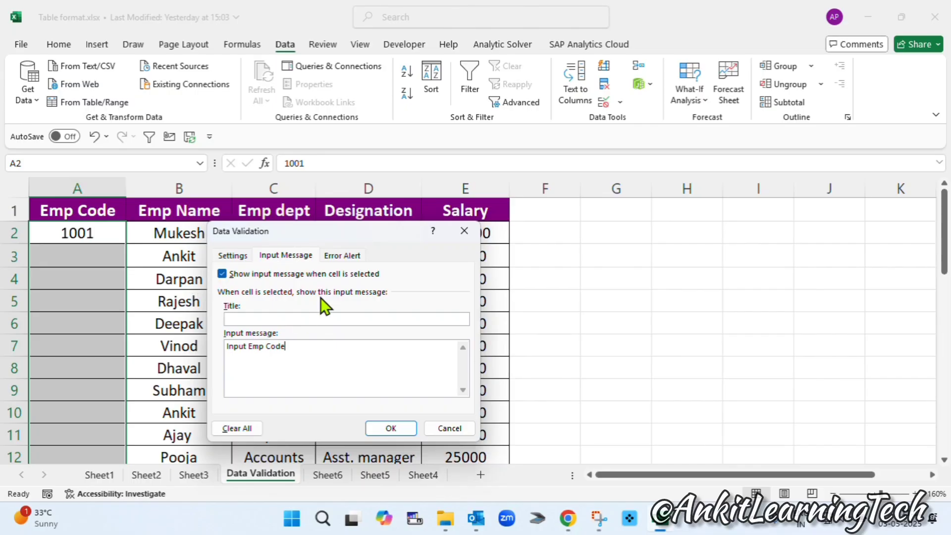
pyautogui.click(342, 255)
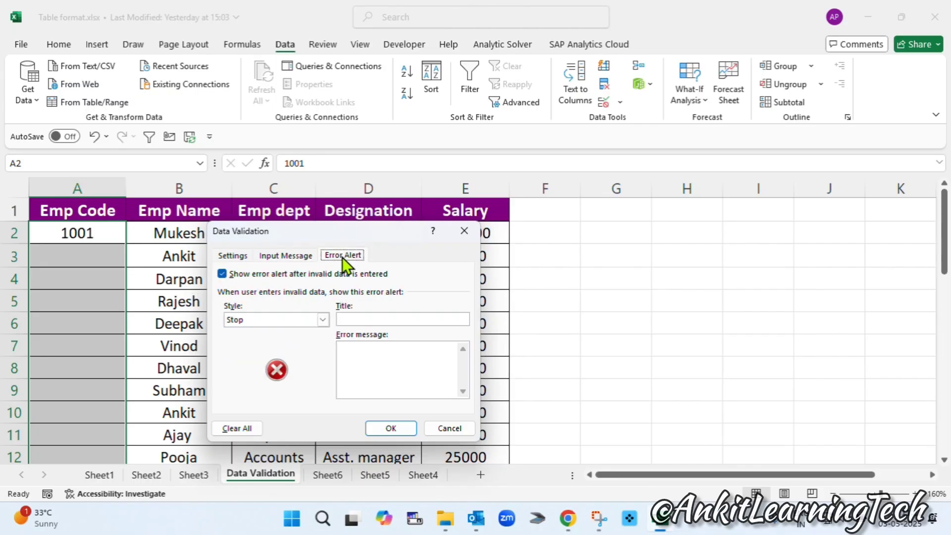
pyautogui.click(322, 320)
pyautogui.click(295, 340)
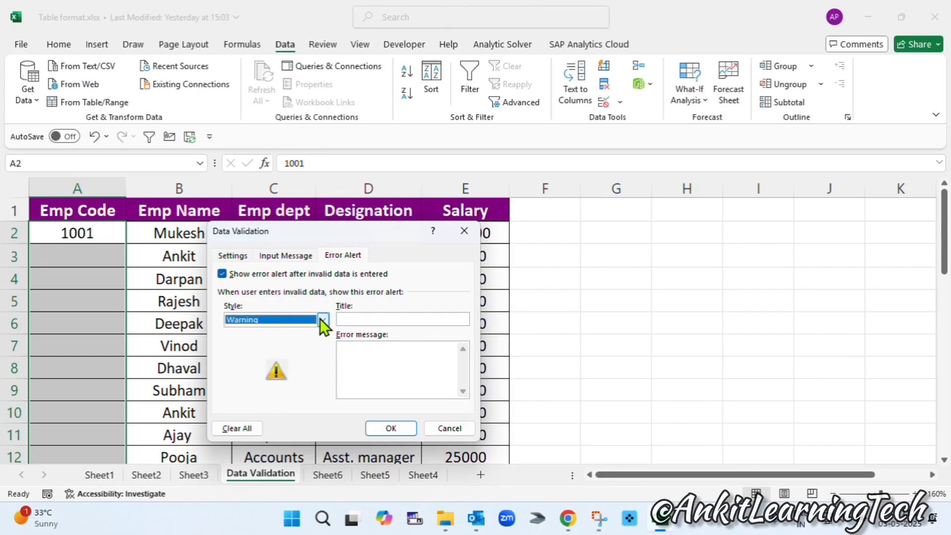
pyautogui.click(321, 319)
pyautogui.click(296, 350)
pyautogui.click(322, 319)
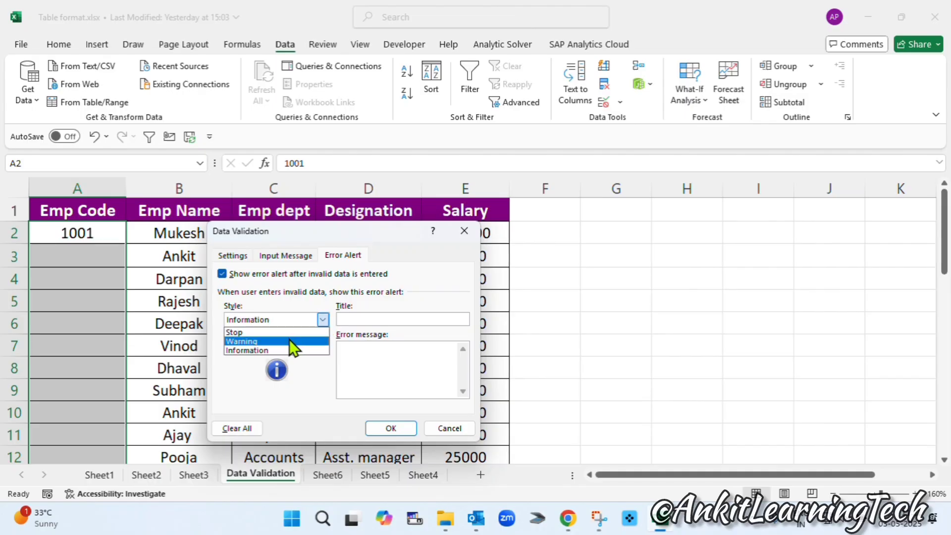
pyautogui.click(283, 333)
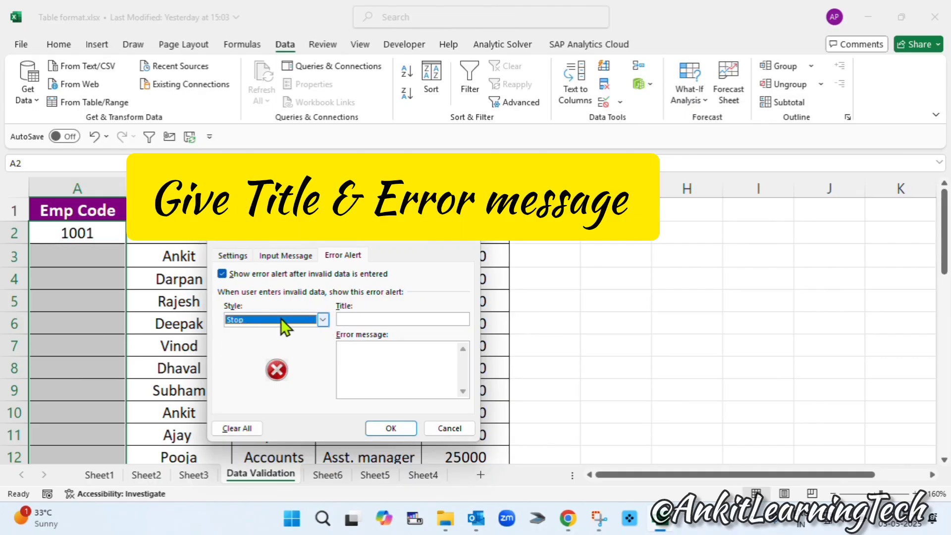
# Step: Set the error alert title for the Emp Code cells to "Value Doesn't Match"
pyautogui.click(401, 320)
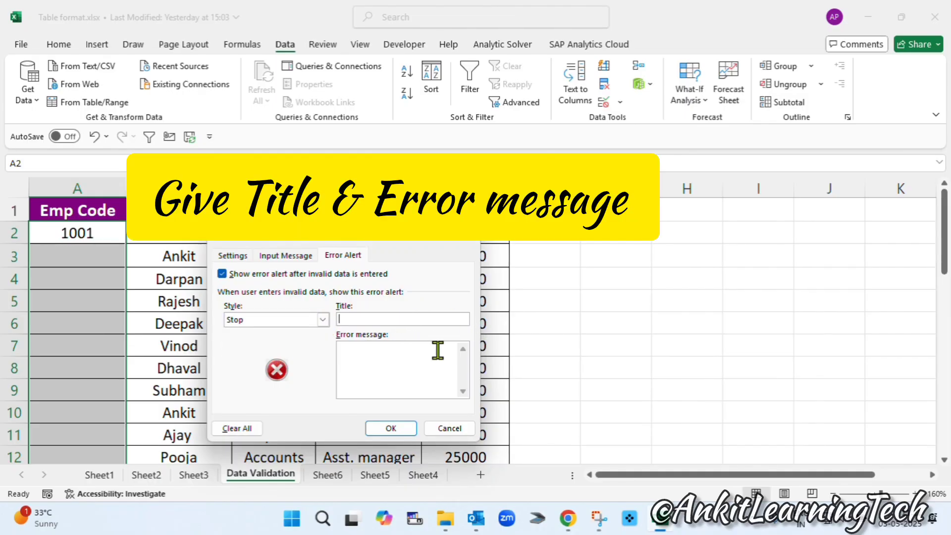
pyautogui.write("Value Doesn't ")
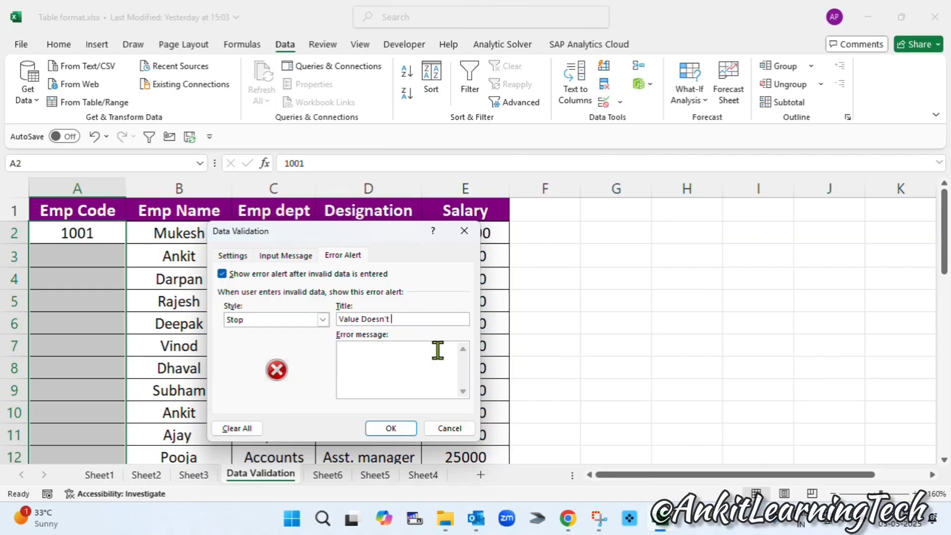
pyautogui.write('Match')
# Step: Enter "Please input Emp code in 4digits only" as the error message and apply the data validation
pyautogui.click(373, 362)
pyautogui.write('Please input Emp code')
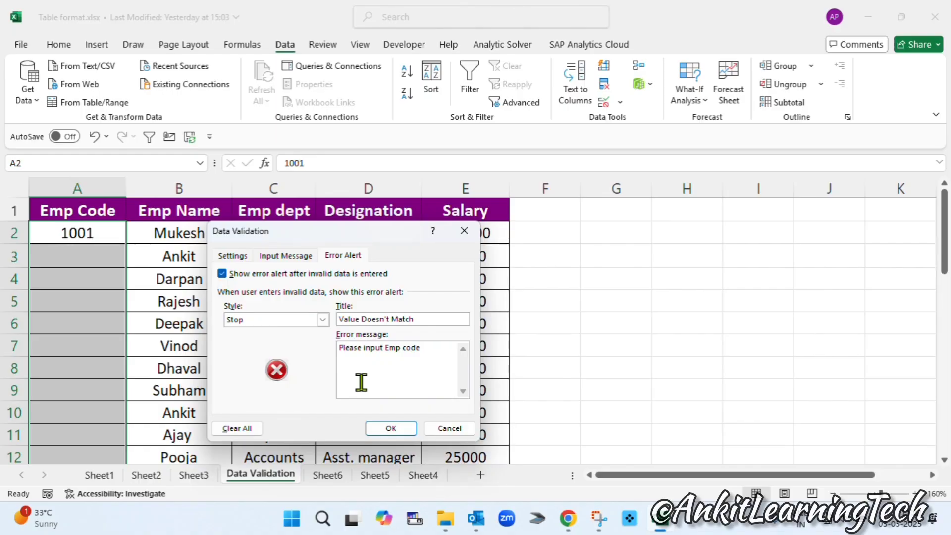
pyautogui.write(' in')
pyautogui.write(' 4digits on;ly')
pyautogui.press('BackSpace')
pyautogui.press('BackSpace')
pyautogui.press('BackSpace')
pyautogui.write('ly')
pyautogui.rightClick(368, 396)
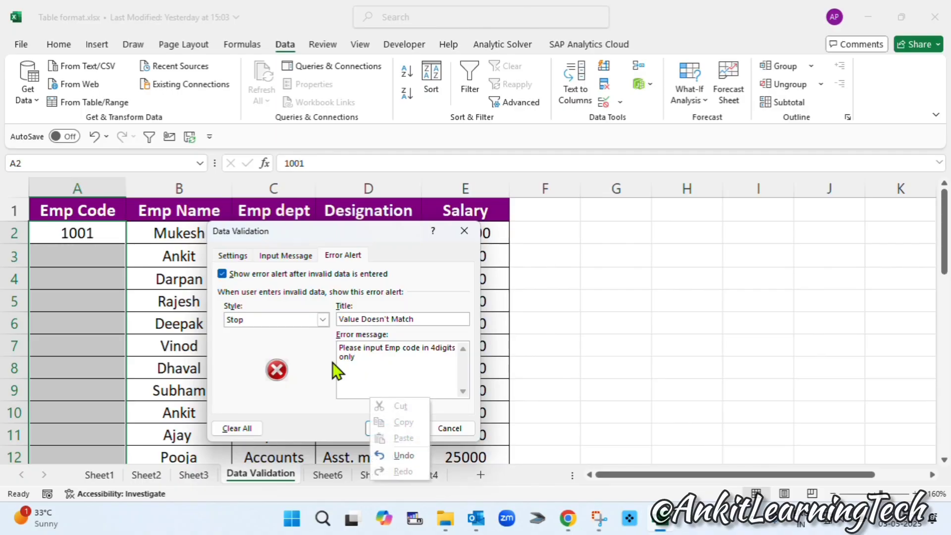
pyautogui.click(370, 351)
pyautogui.click(381, 428)
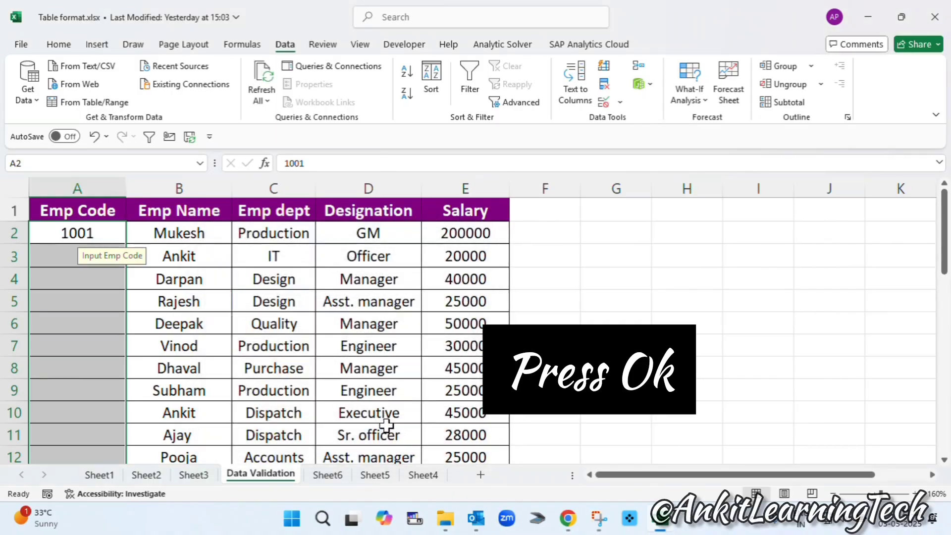
# Step: Check the input message on several cells of the Emp Code column
pyautogui.press('Return')
pyautogui.press('Return')
pyautogui.click(64, 285)
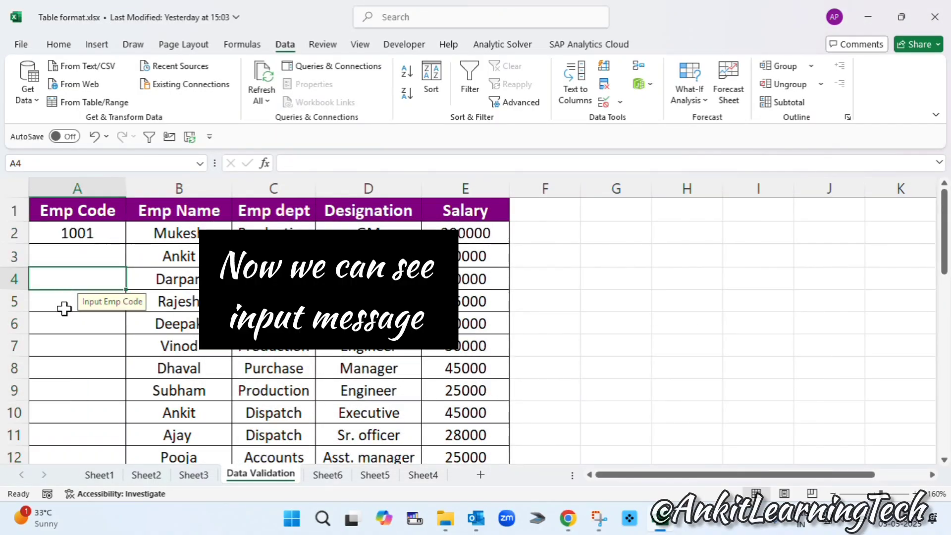
pyautogui.click(64, 316)
pyautogui.click(79, 256)
# Step: Test the error alert by trying to enter the three-digit code 123 in cell A2, and cancel the entry
pyautogui.click(86, 220)
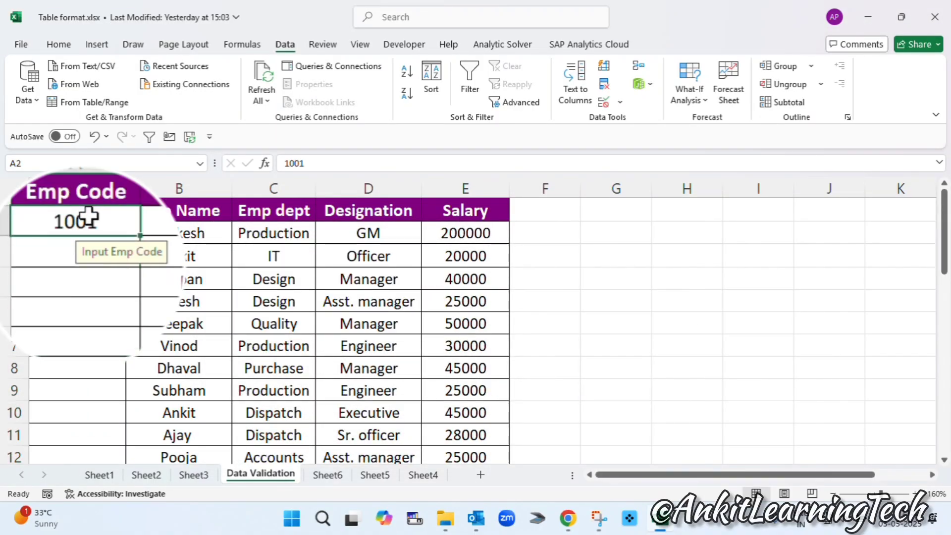
pyautogui.write('123')
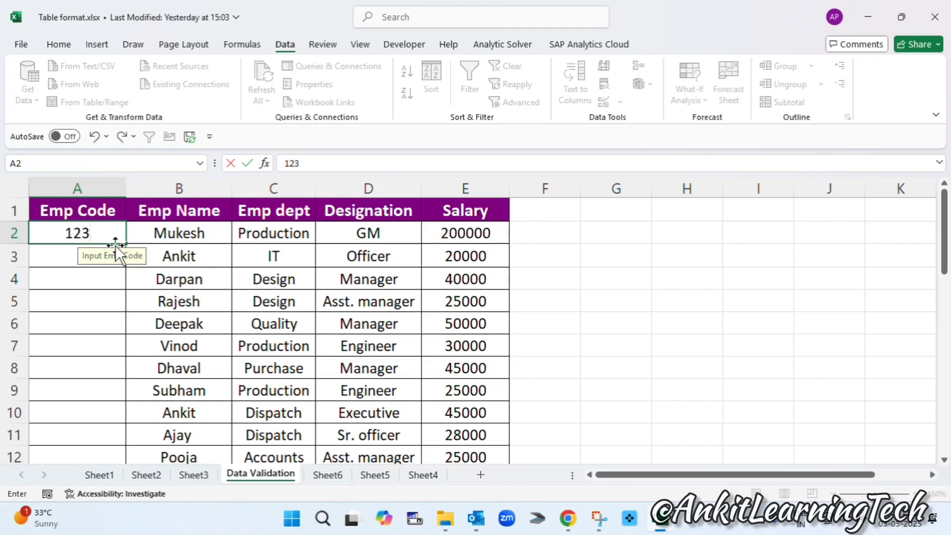
pyautogui.press('Return')
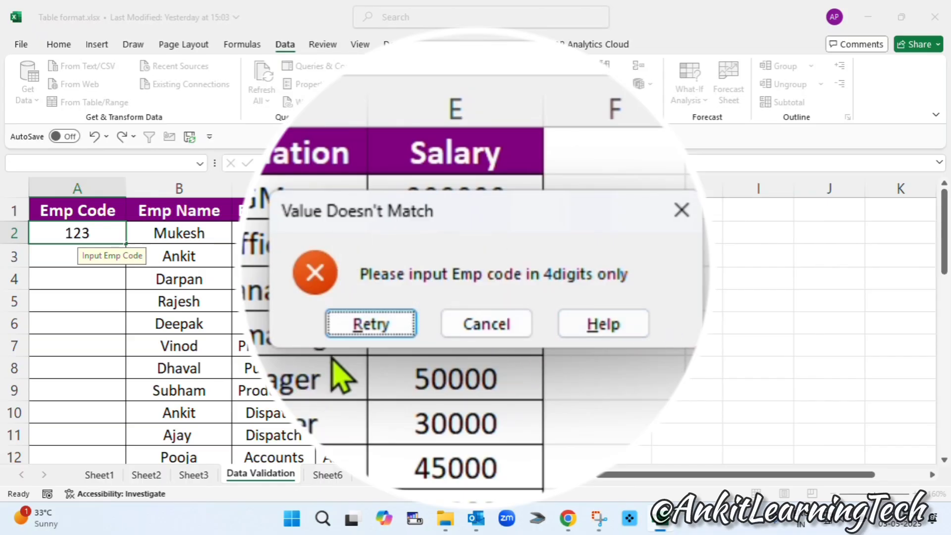
pyautogui.click(476, 299)
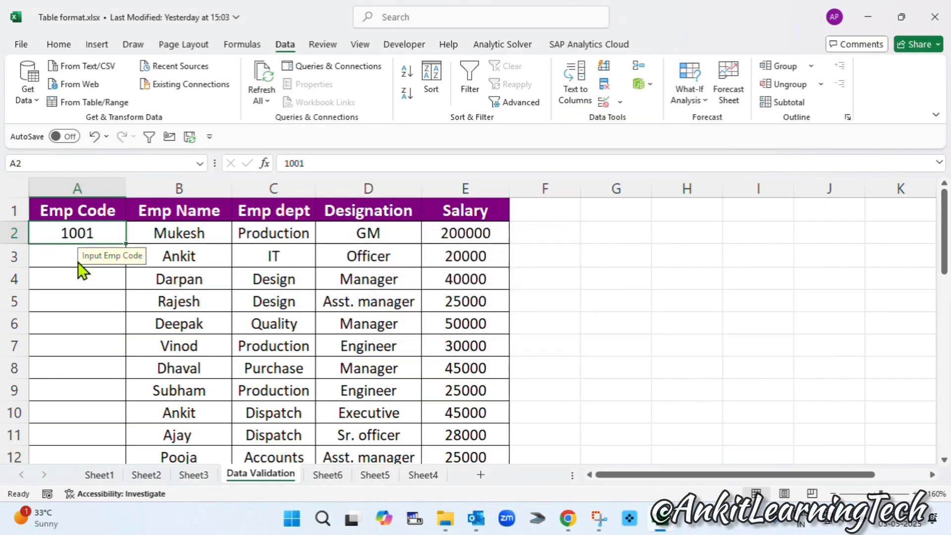
# Step: Copy the code in A2 down to A3, try to change A3 to 100, and cancel that entry
pyautogui.moveTo(122, 242); pyautogui.dragTo(123, 256)
pyautogui.click(47, 258)
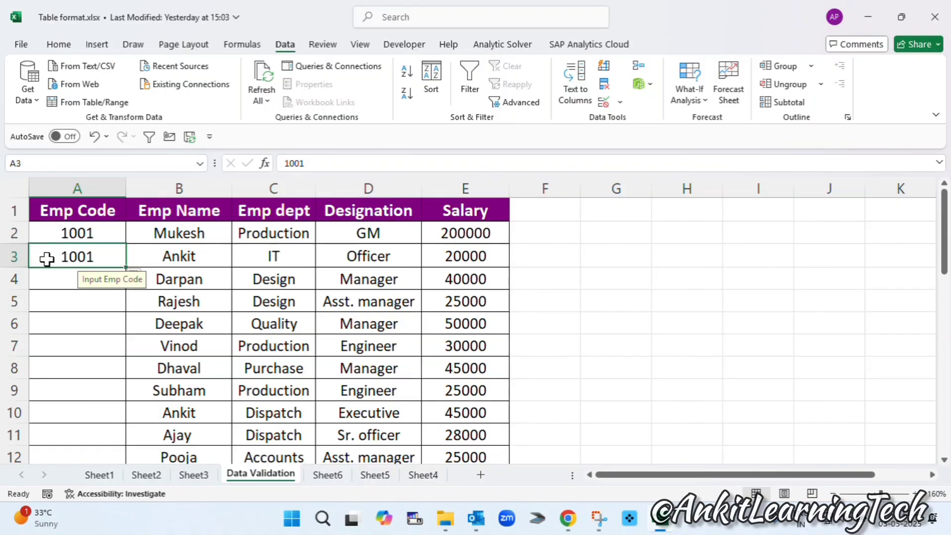
pyautogui.press('BackSpace')
pyautogui.press('BackSpace')
pyautogui.write('0')
pyautogui.press('Return')
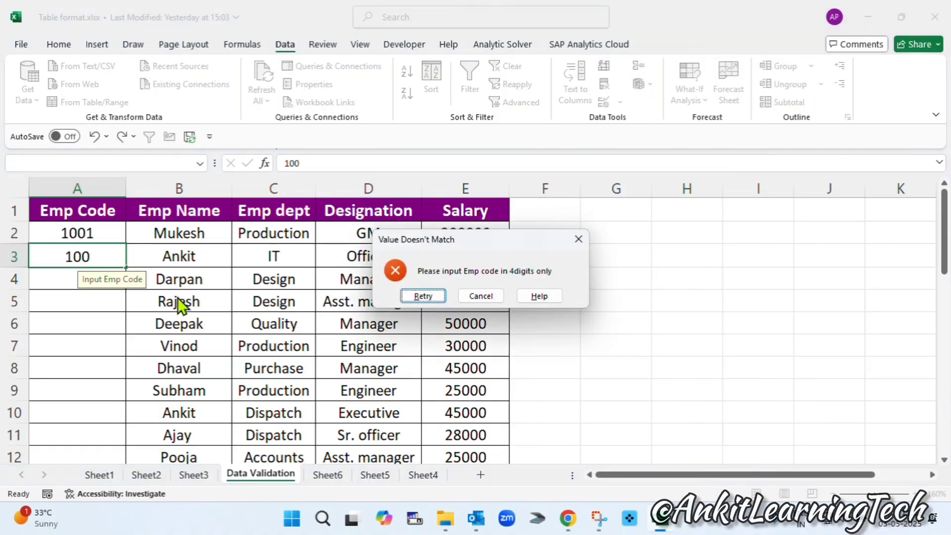
pyautogui.click(480, 298)
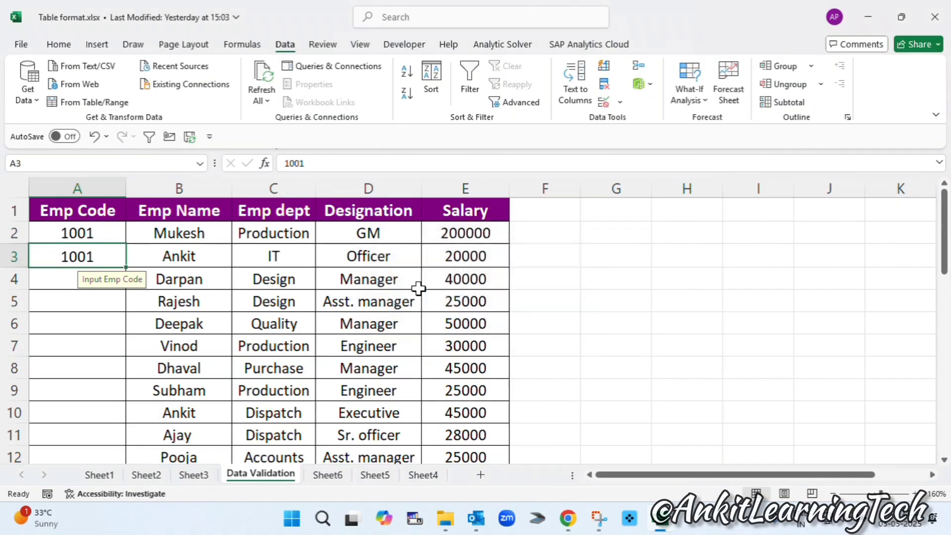
# Step: Change the employee code in cell A3 to 1002
pyautogui.doubleClick(101, 253)
pyautogui.press('BackSpace')
pyautogui.write('2')
pyautogui.press('Return')
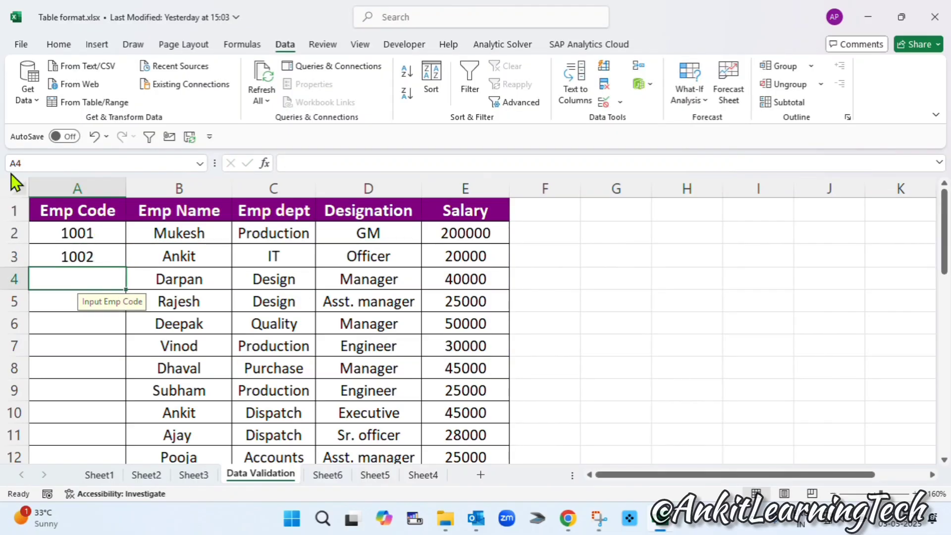
# Step: Extend the code series from cells A2:A3 down to the last employee row, A32
pyautogui.moveTo(74, 232); pyautogui.dragTo(76, 256)
pyautogui.moveTo(128, 269); pyautogui.dragTo(110, 405)
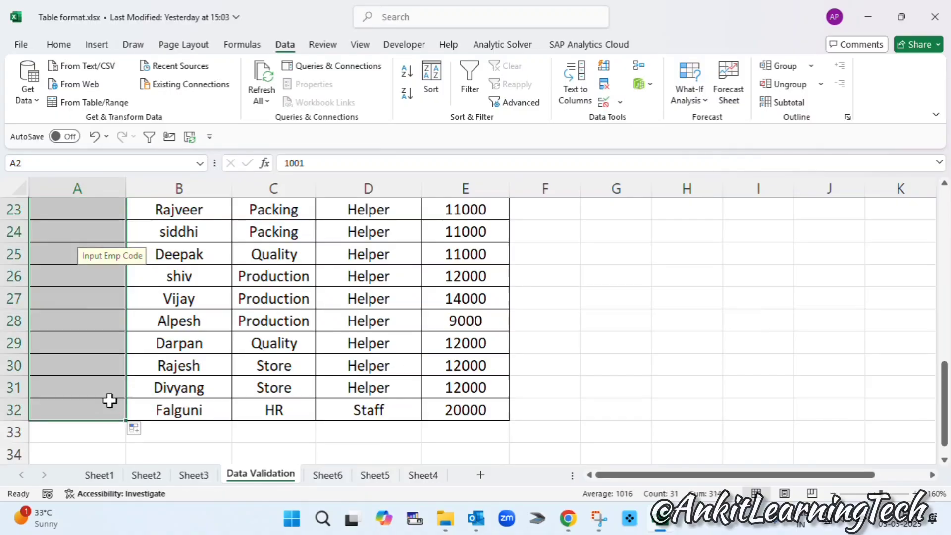
pyautogui.scroll(7, 99, 381)
# Step: Examine the Emp dept entries in C2:C32 for repeated department names
pyautogui.click(251, 316)
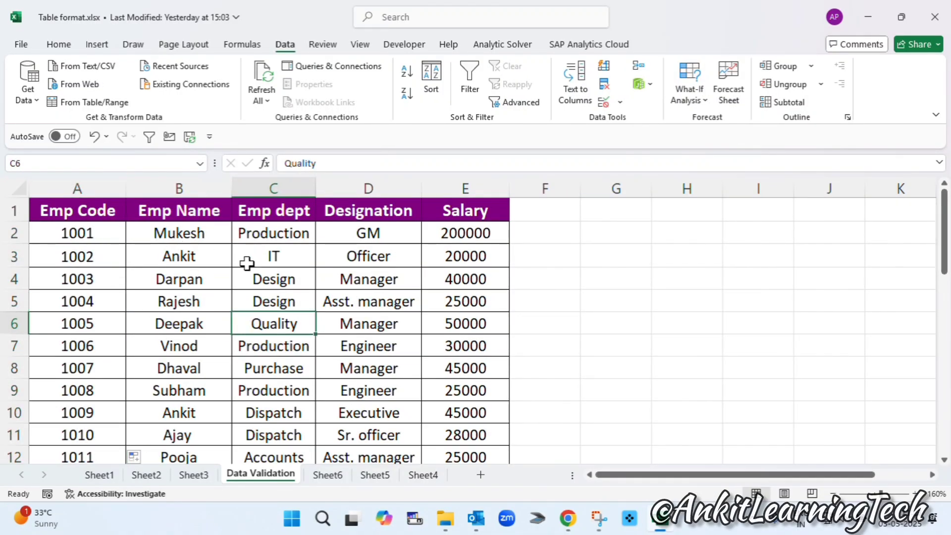
pyautogui.click(283, 208)
pyautogui.moveTo(286, 231); pyautogui.dragTo(278, 282)
pyautogui.click(270, 375)
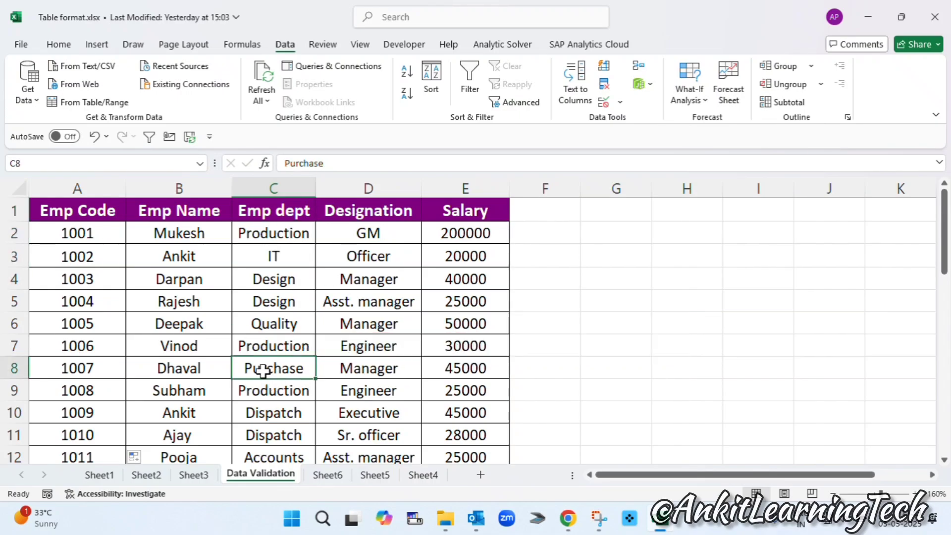
pyautogui.scroll(-5, 271, 378)
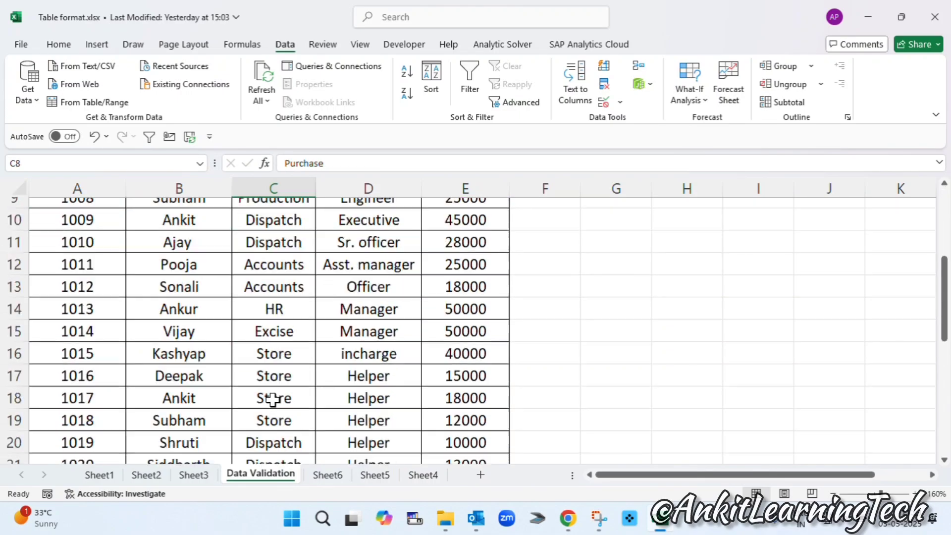
pyautogui.scroll(-3, 275, 380)
pyautogui.scroll(8, 276, 380)
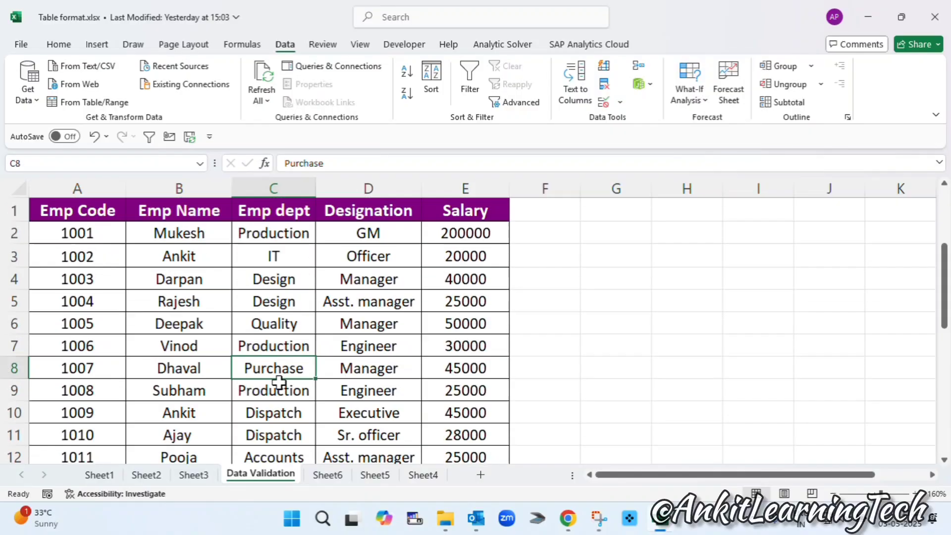
pyautogui.click(282, 341)
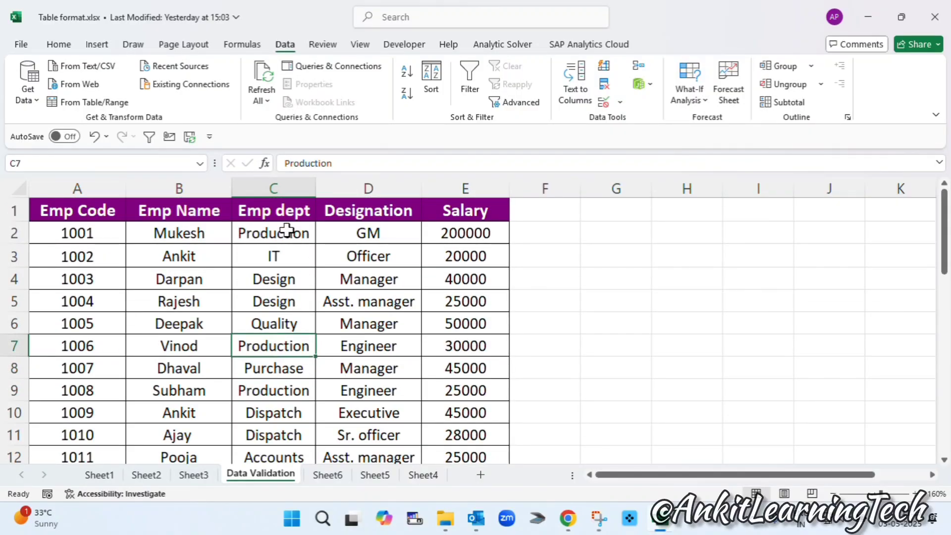
pyautogui.moveTo(287, 230); pyautogui.dragTo(270, 410)
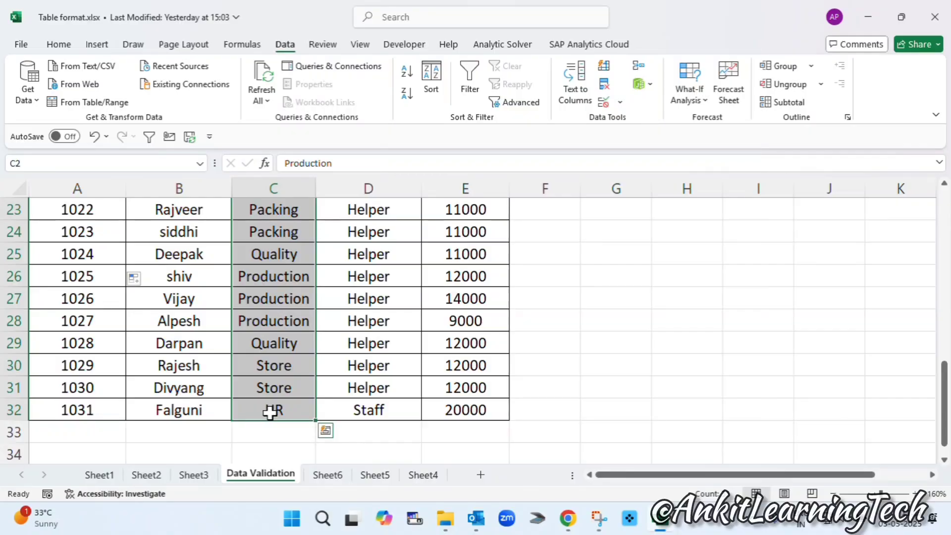
pyautogui.scroll(7, 271, 412)
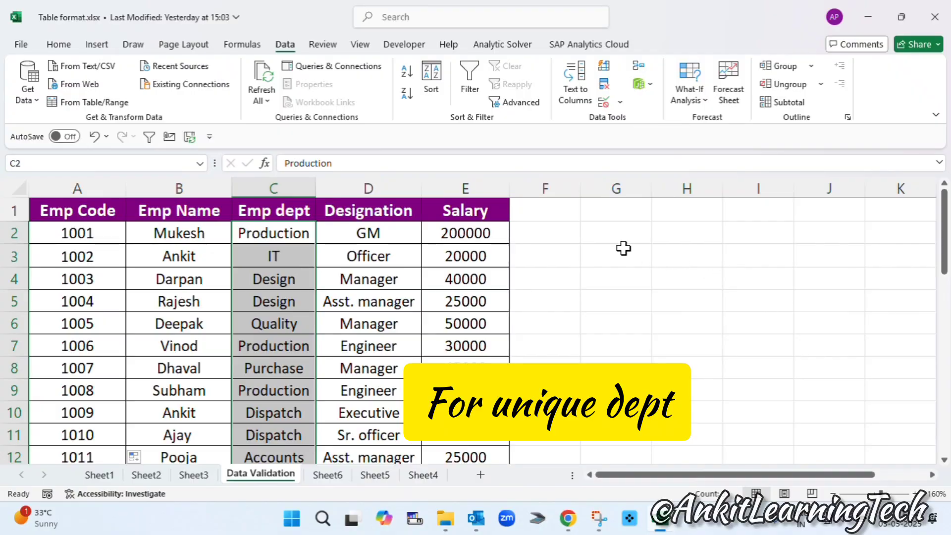
# Step: Build a list of distinct departments in cell G2 with the formula =UNIQUE(C2:C32)
pyautogui.click(607, 237)
pyautogui.write('=')
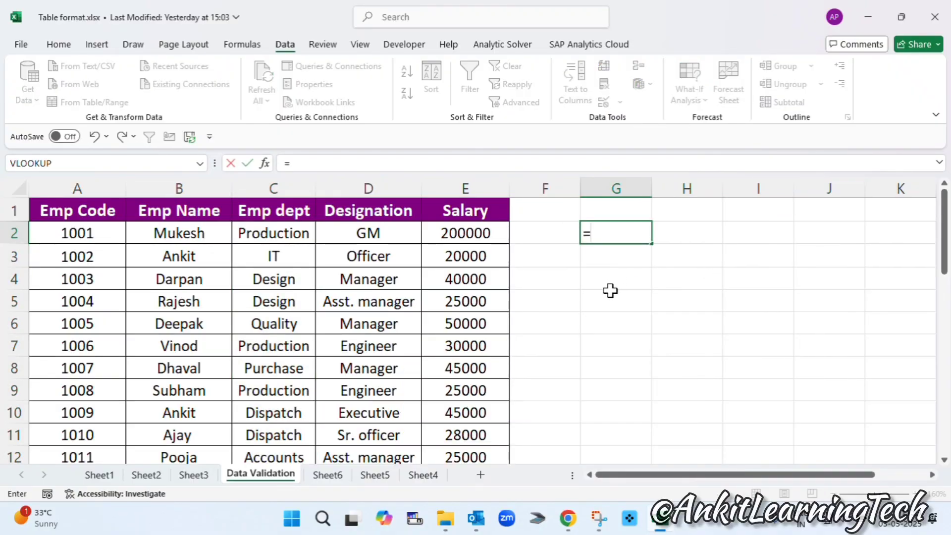
pyautogui.write('uni')
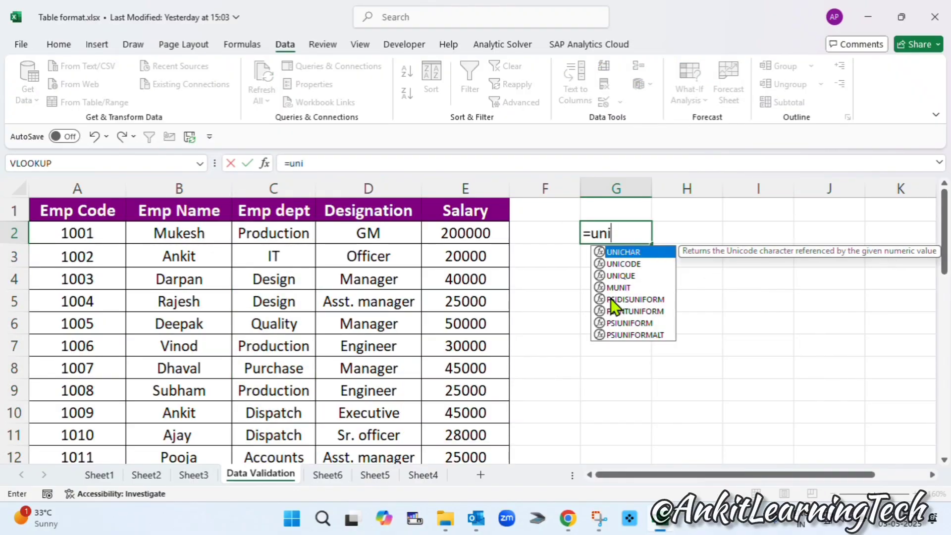
pyautogui.write('que')
pyautogui.press('Tab')
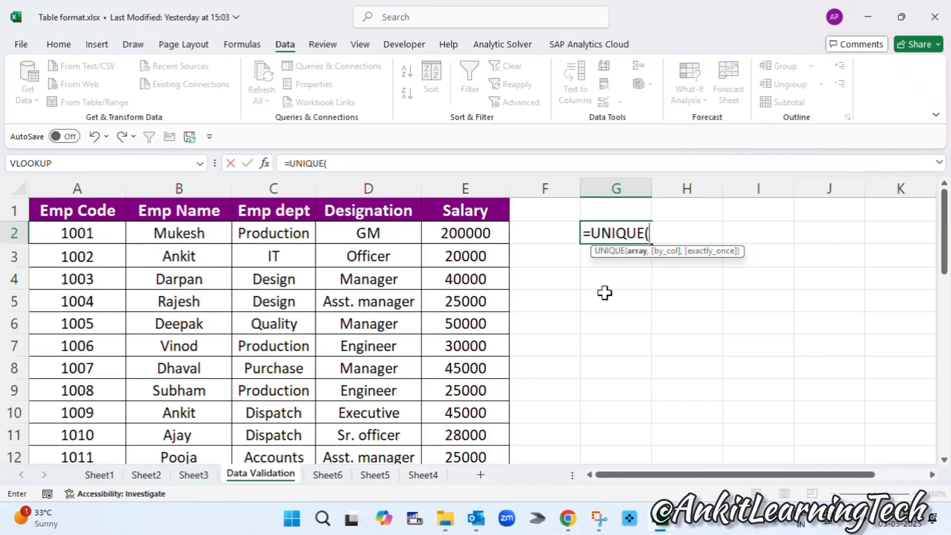
pyautogui.moveTo(298, 230); pyautogui.dragTo(272, 428)
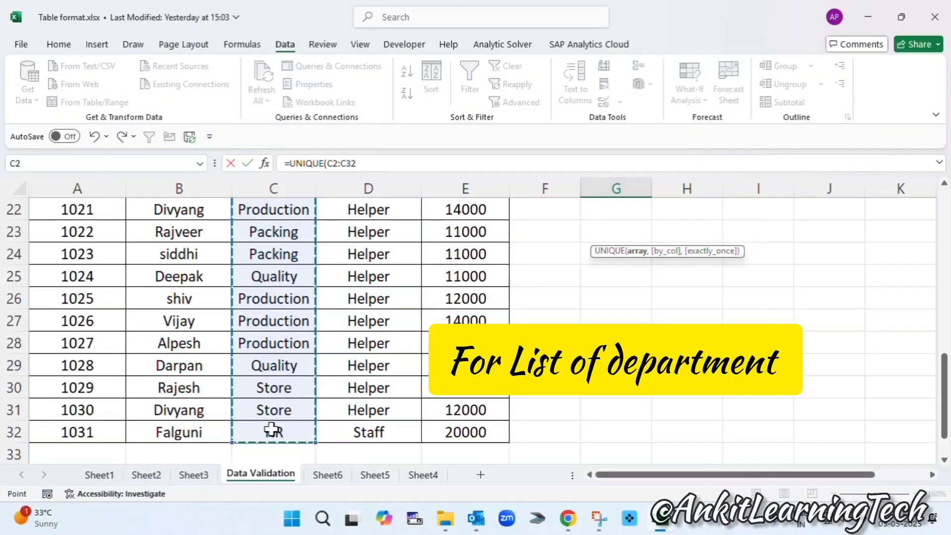
pyautogui.write(')')
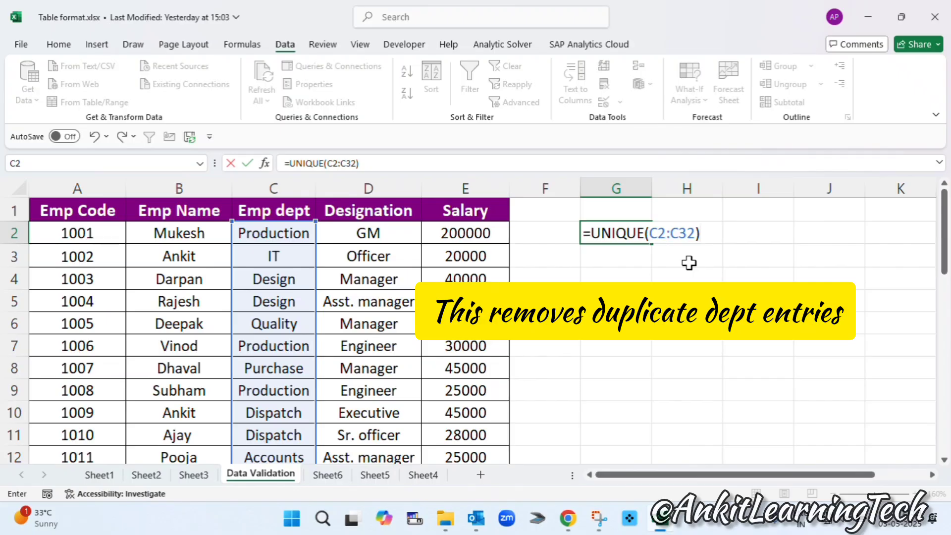
pyautogui.press('Return')
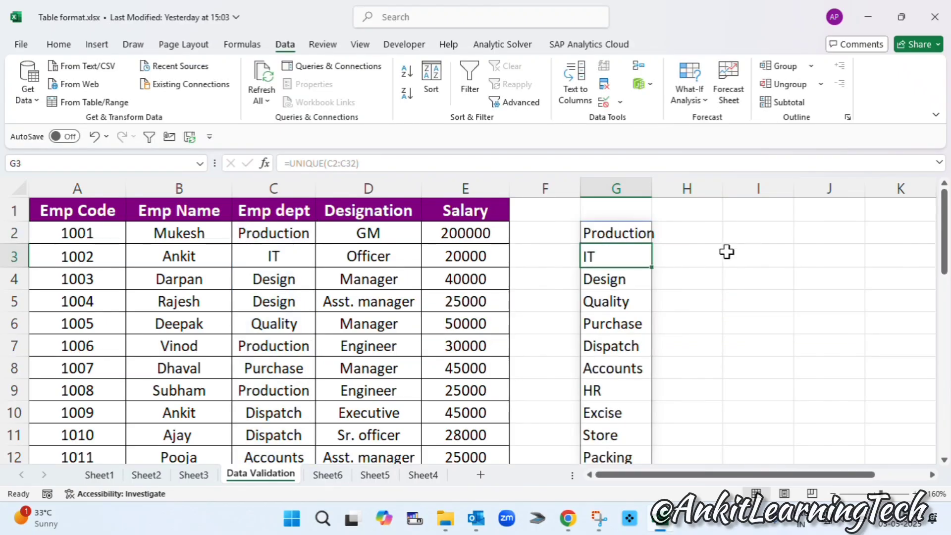
# Step: Copy the distinct department list from G2:G12 into Sheet6, starting at cell E2
pyautogui.moveTo(944, 244)
pyautogui.mouseDown()
pyautogui.moveTo(944, 267)
pyautogui.moveTo(943, 243)
pyautogui.mouseUp()
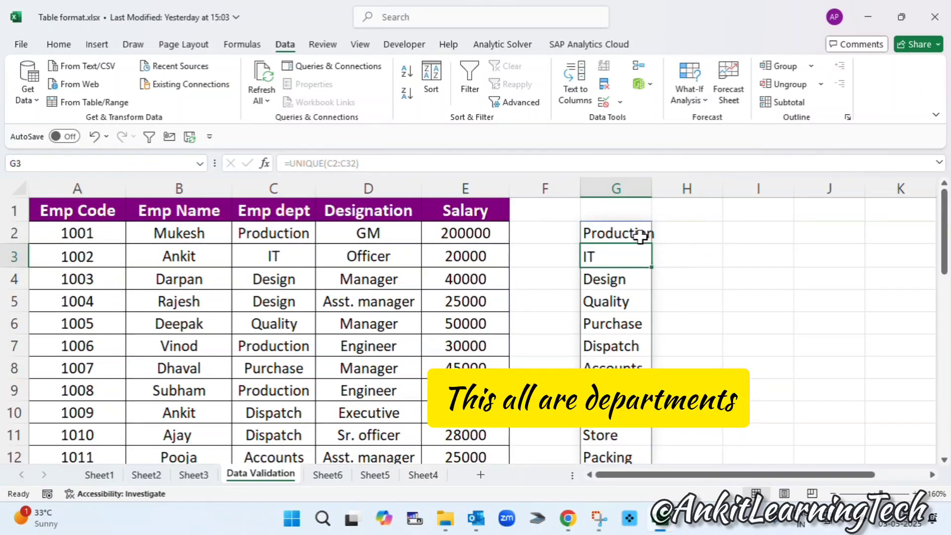
pyautogui.moveTo(641, 237); pyautogui.dragTo(610, 412)
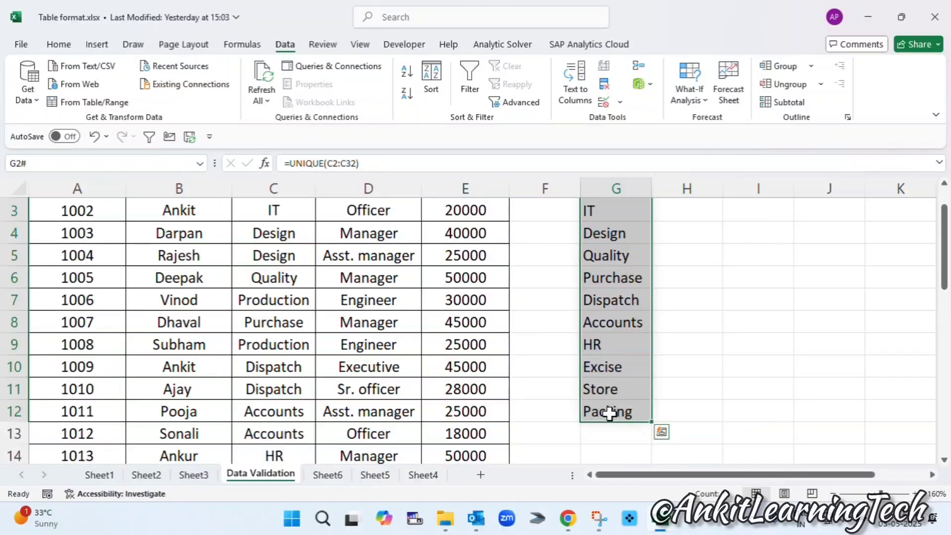
pyautogui.hotkey('ctrl', 'c')
pyautogui.click(323, 472)
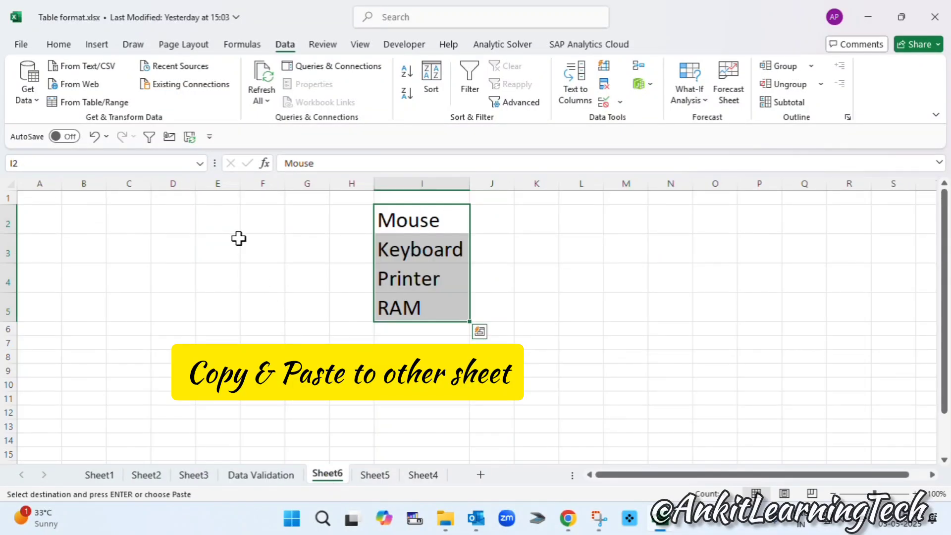
pyautogui.click(213, 219)
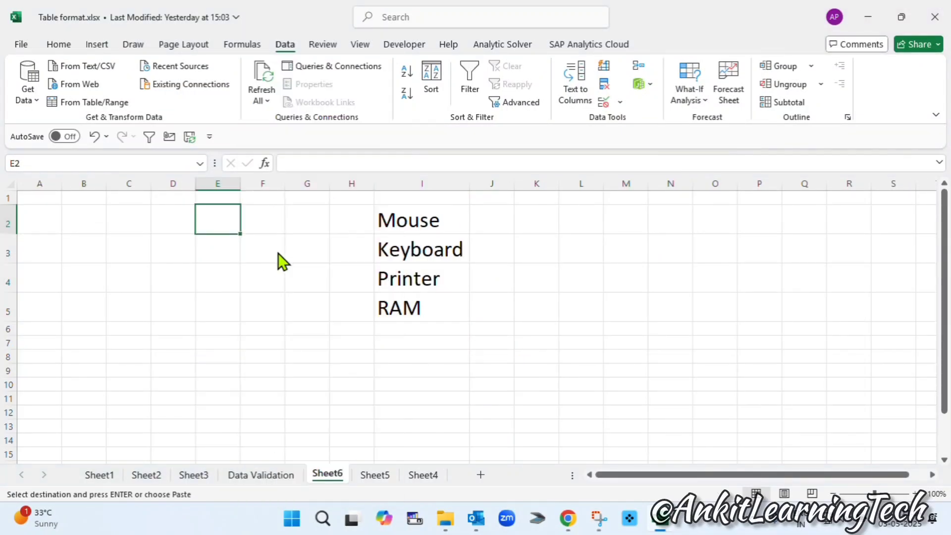
pyautogui.hotkey('ctrl', 'v')
# Step: Format the pasted departments in column E of Sheet6 at font size 16 and widen the column to fit them
pyautogui.moveTo(240, 184); pyautogui.dragTo(301, 184)
pyautogui.click(67, 46)
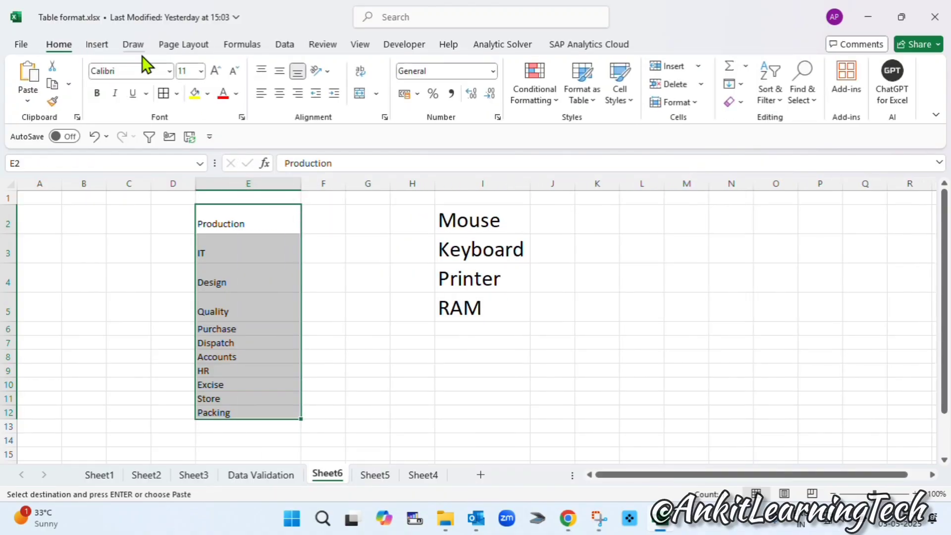
pyautogui.click(200, 70)
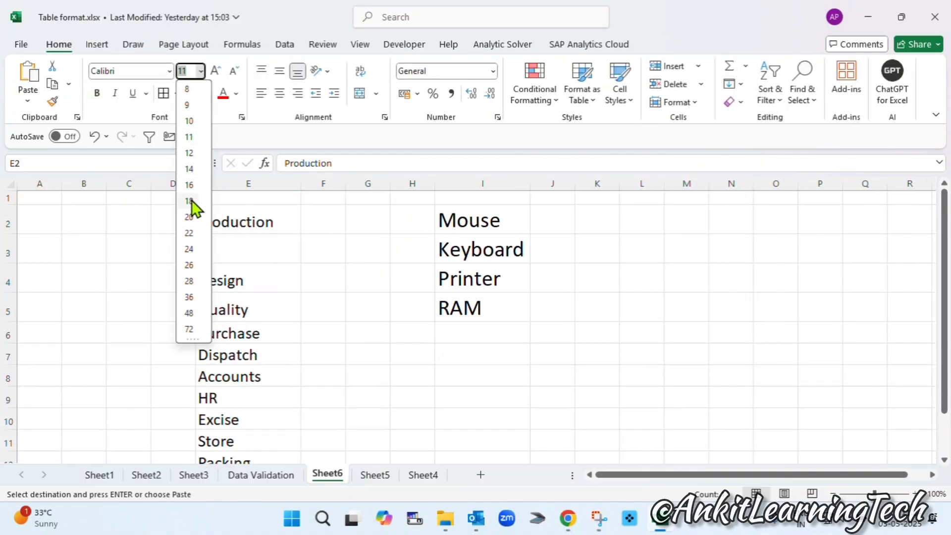
pyautogui.click(192, 185)
pyautogui.moveTo(300, 183); pyautogui.dragTo(330, 188)
pyautogui.click(276, 238)
pyautogui.click(275, 226)
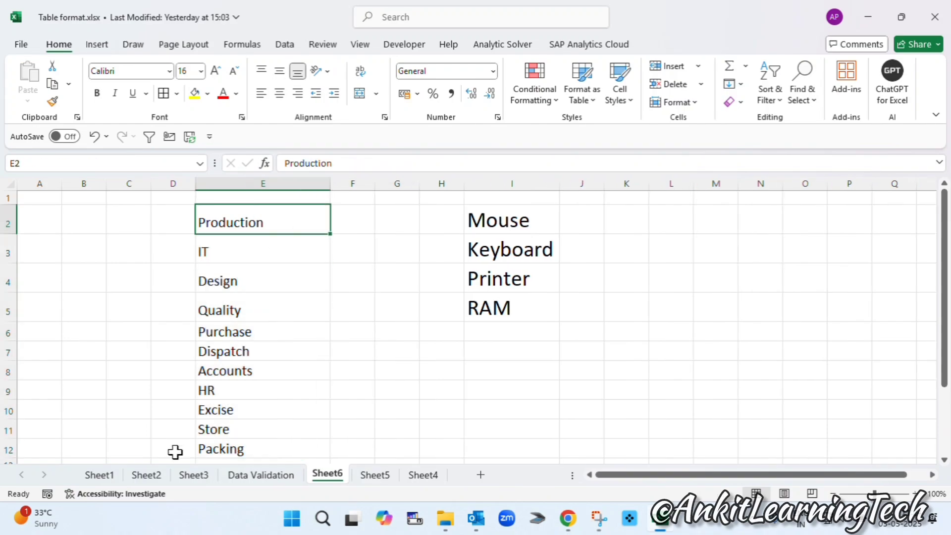
# Step: Clear the distinct department list from G2:G12 on the Data Validation sheet
pyautogui.click(261, 474)
pyautogui.scroll(1, 635, 210)
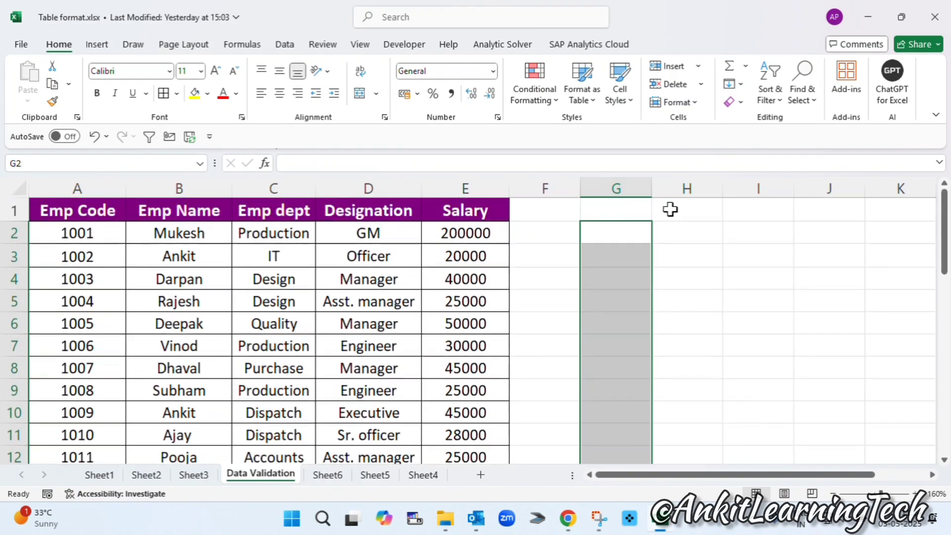
# Step: Start a data validation rule for the Emp dept cells C2:C32 and set it to allow a List
pyautogui.click(287, 233)
pyautogui.moveTo(288, 233); pyautogui.dragTo(286, 409)
pyautogui.scroll(7, 286, 408)
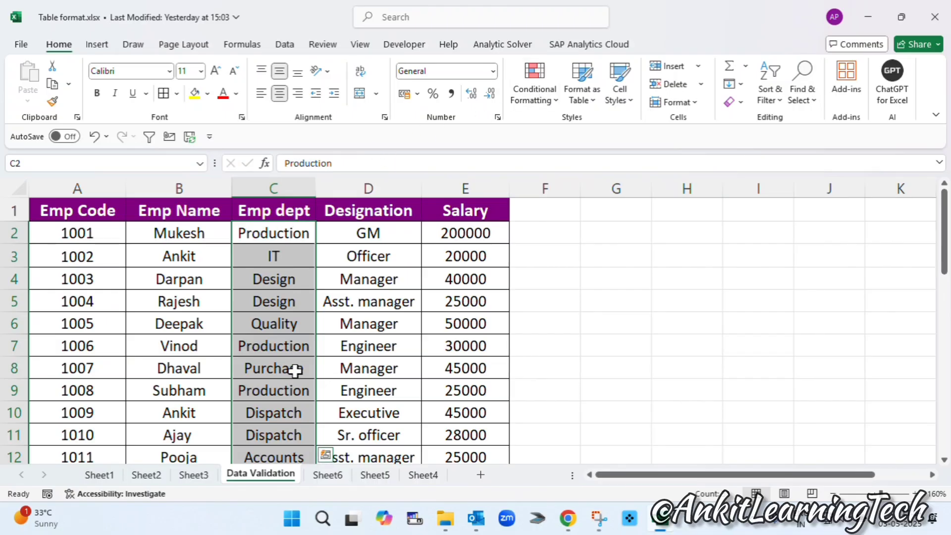
pyautogui.click(285, 44)
pyautogui.click(620, 102)
pyautogui.click(625, 122)
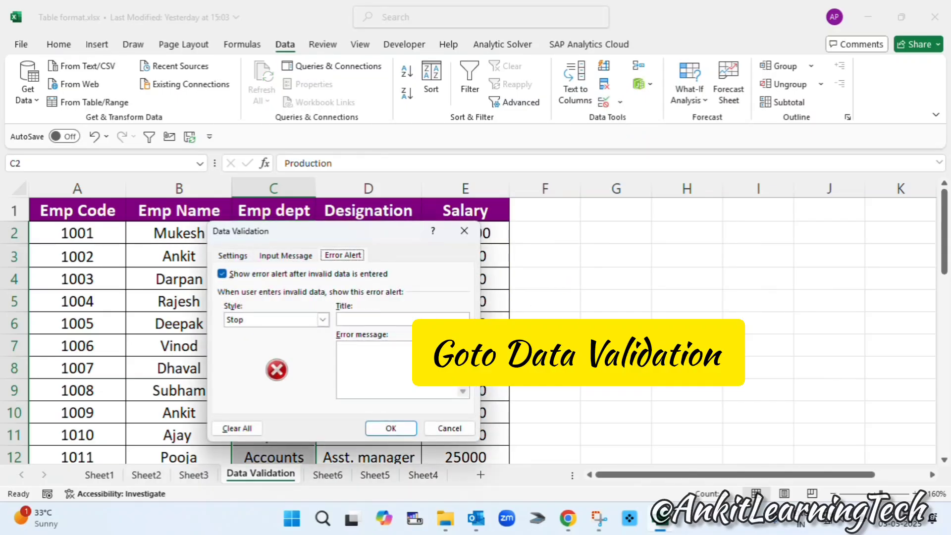
pyautogui.moveTo(356, 230); pyautogui.dragTo(619, 259)
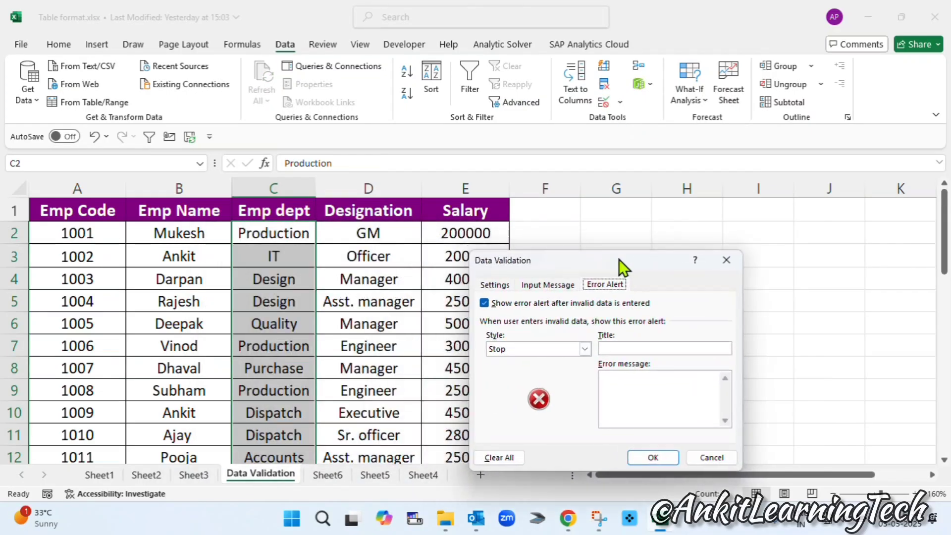
pyautogui.click(496, 286)
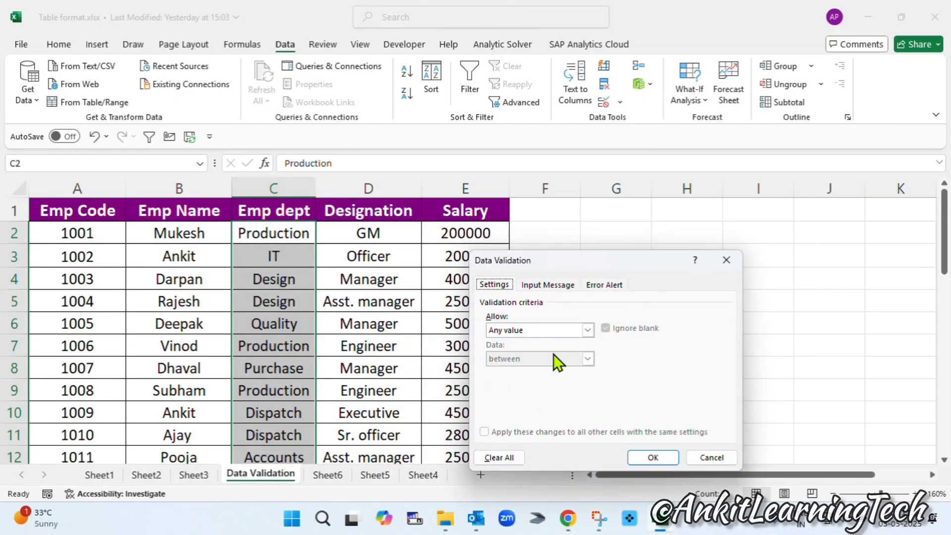
pyautogui.click(566, 332)
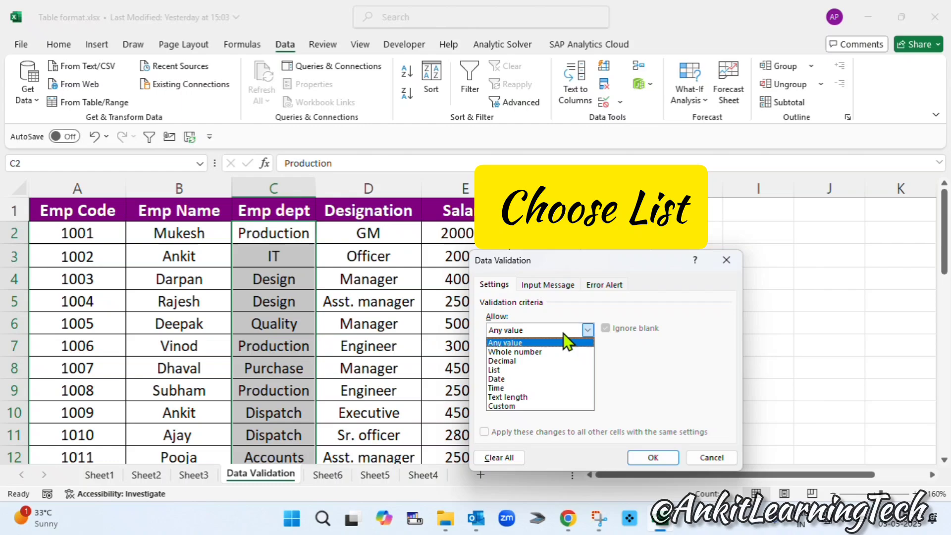
pyautogui.click(493, 371)
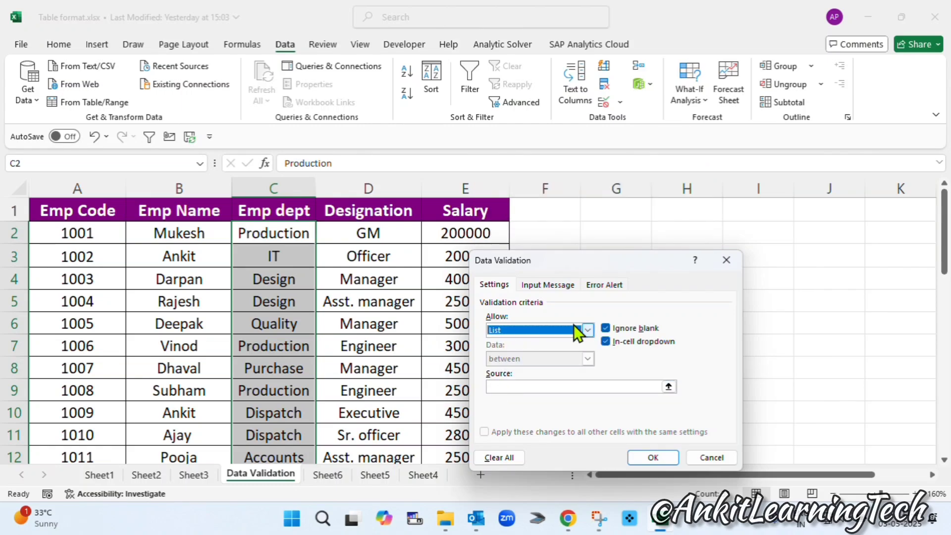
# Step: Set the list source to =Sheet6!$E$2:$E$12 and apply the validation rule
pyautogui.click(523, 388)
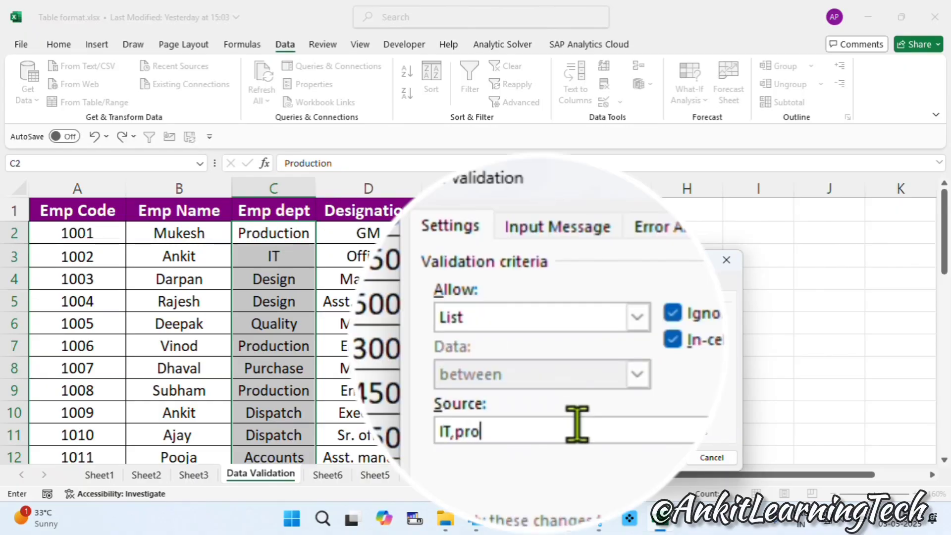
pyautogui.write('d')
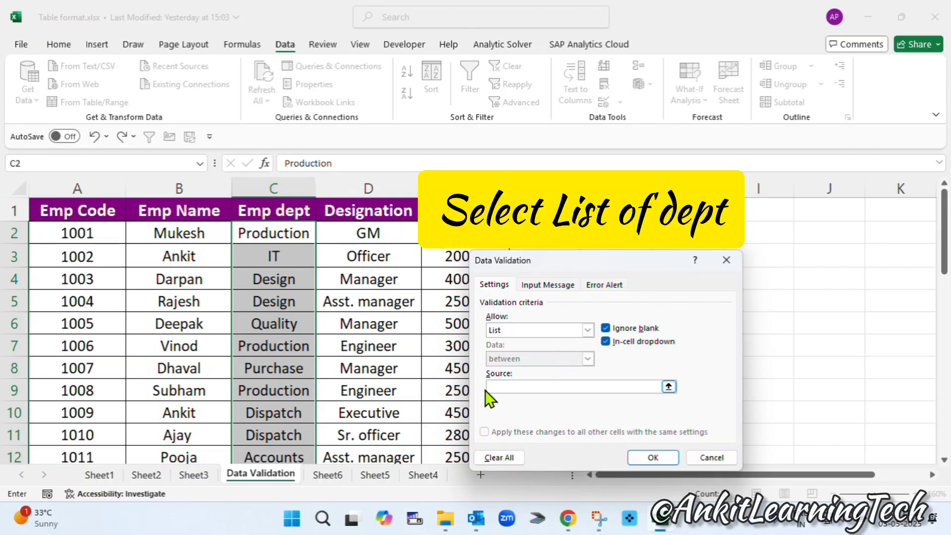
pyautogui.click(332, 476)
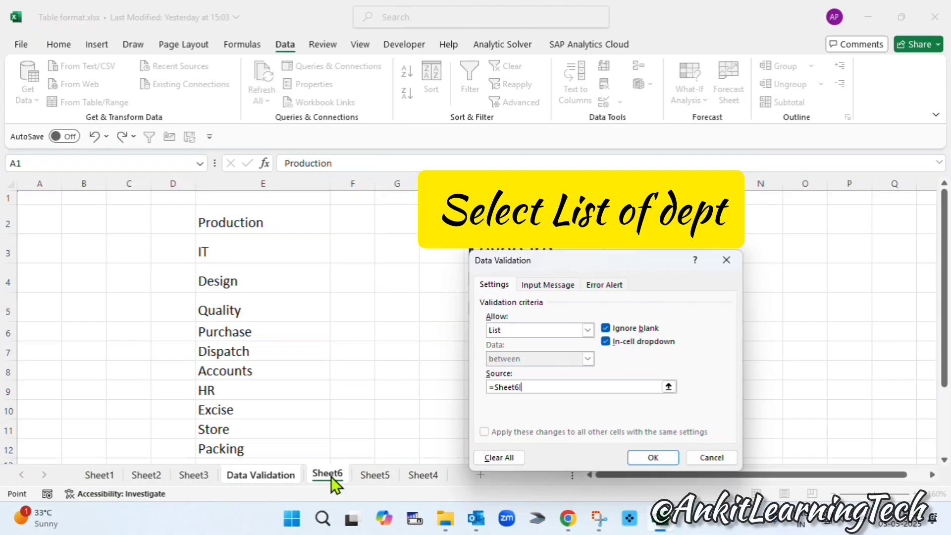
pyautogui.moveTo(237, 223); pyautogui.dragTo(215, 397)
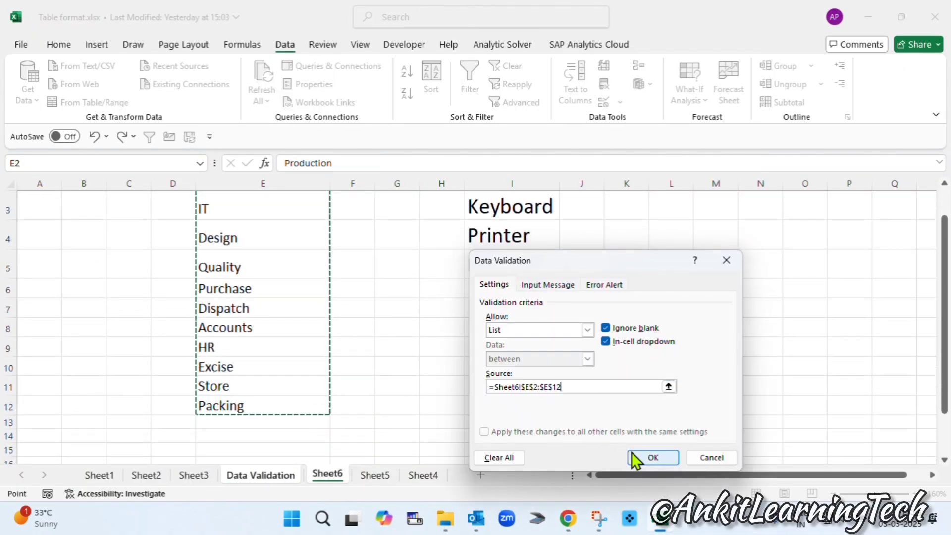
pyautogui.click(652, 457)
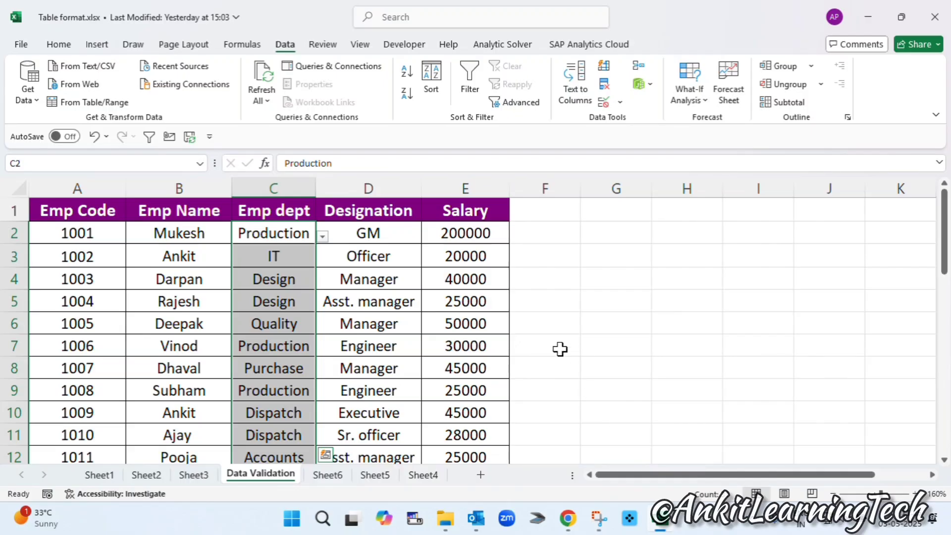
# Step: Check several Emp dept cells for a dropdown and look through the department choices offered in C2
pyautogui.click(335, 254)
pyautogui.click(283, 242)
pyautogui.click(281, 258)
pyautogui.click(279, 282)
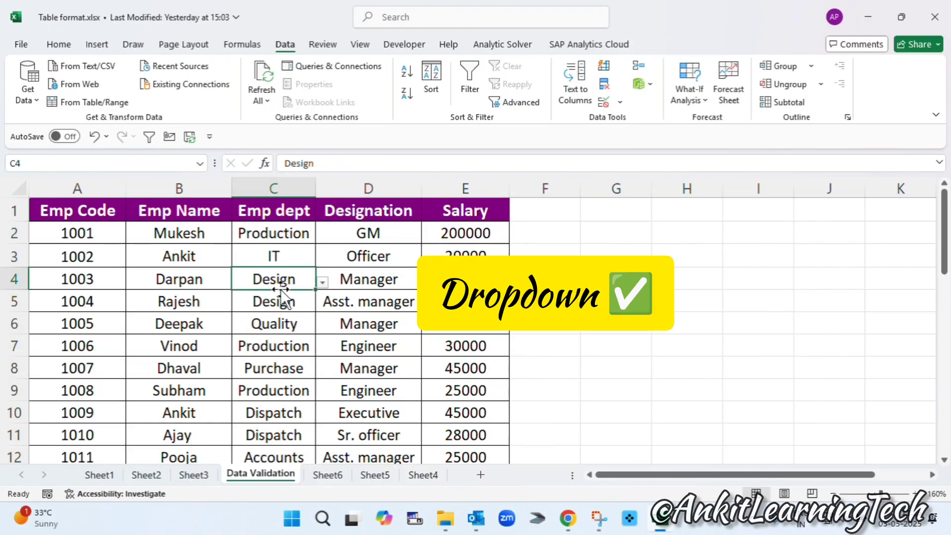
pyautogui.click(278, 328)
pyautogui.click(278, 239)
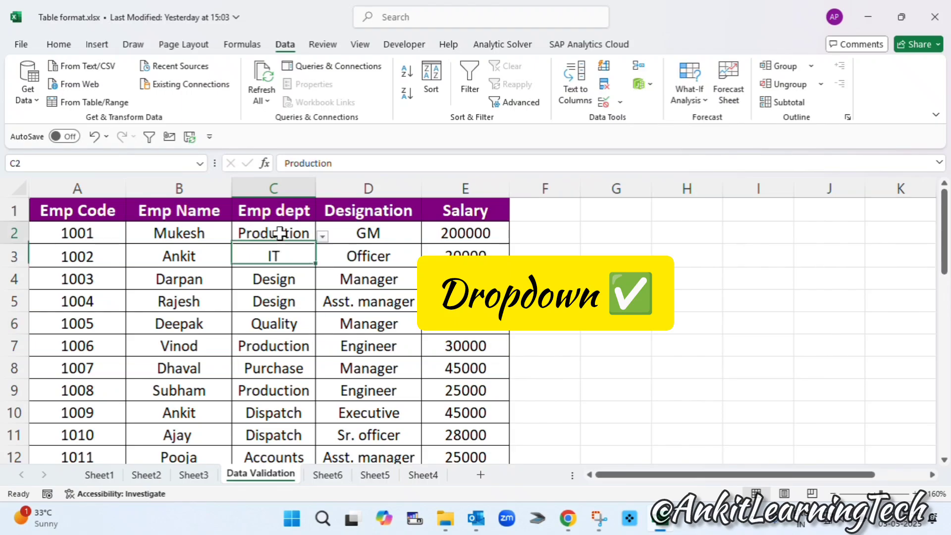
pyautogui.click(322, 236)
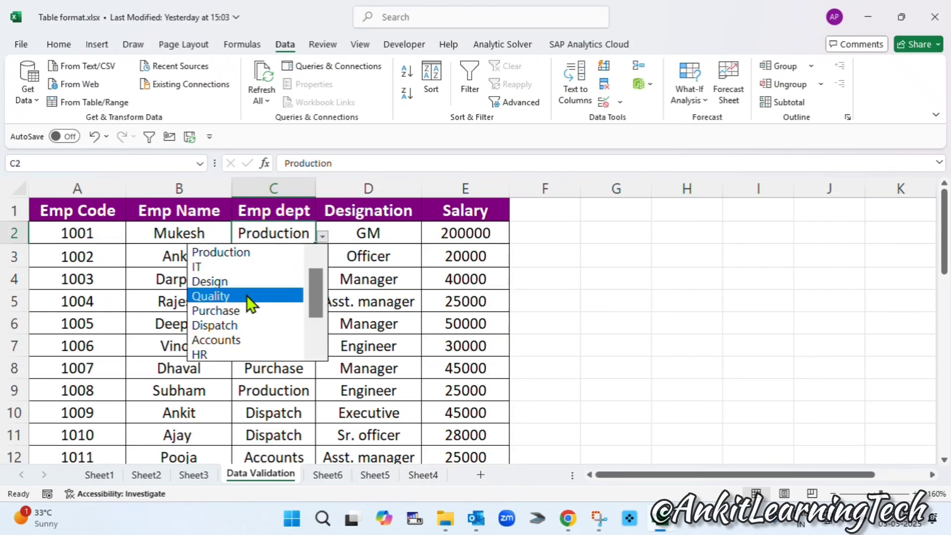
pyautogui.scroll(-3, 308, 293)
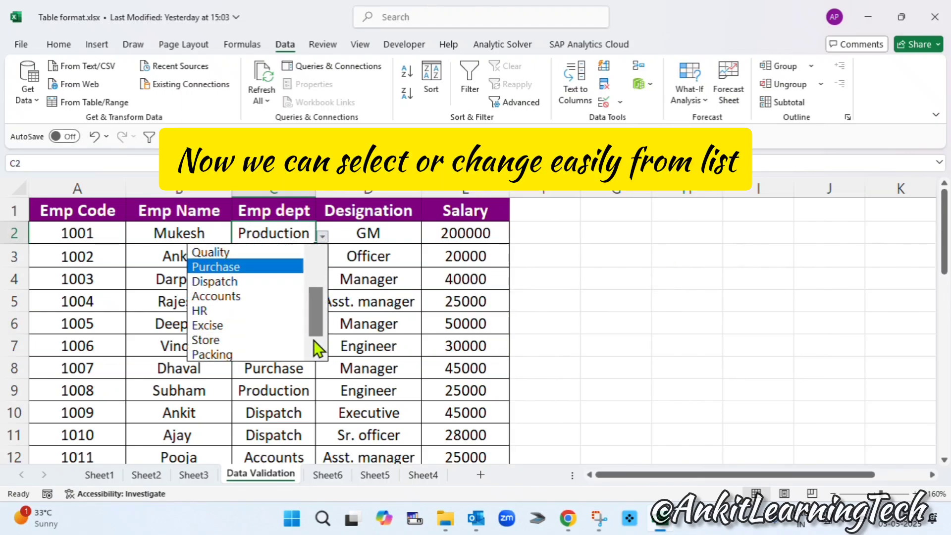
pyautogui.press('Escape')
# Step: Change the department in cell C4 to Purchase using its dropdown list
pyautogui.click(275, 297)
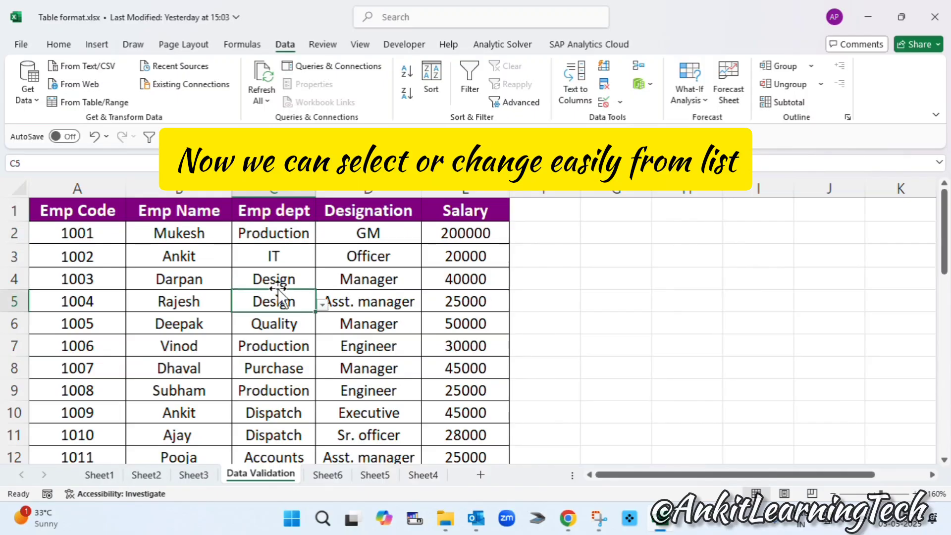
pyautogui.click(295, 277)
pyautogui.click(322, 282)
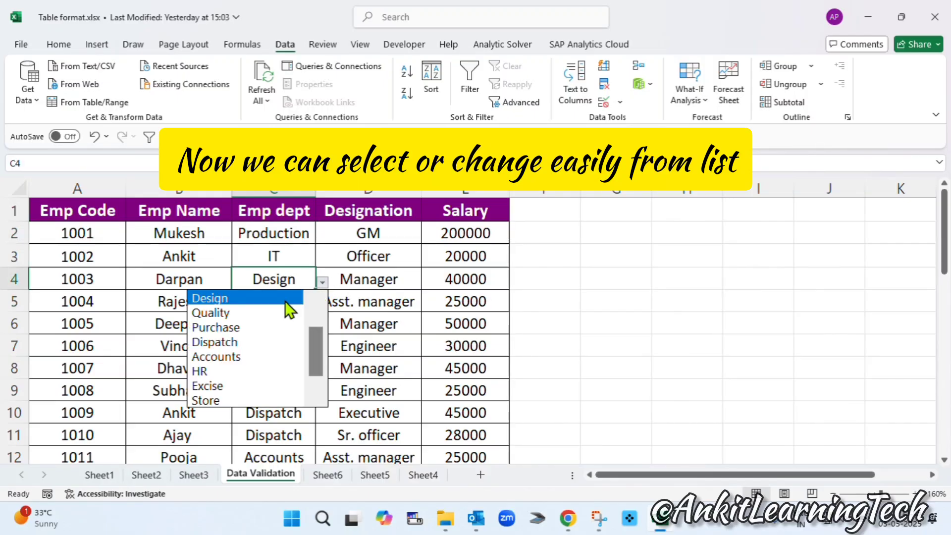
pyautogui.click(234, 327)
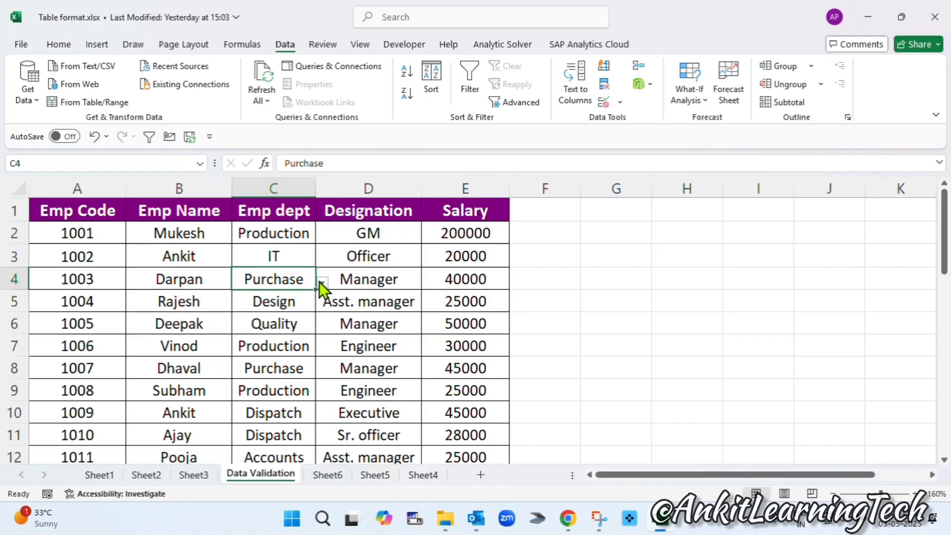
# Step: Review the Emp dept entries in C2:C7 and the dropdown choices in cell C2 once more
pyautogui.moveTo(303, 298); pyautogui.dragTo(299, 317)
pyautogui.moveTo(286, 235); pyautogui.dragTo(282, 357)
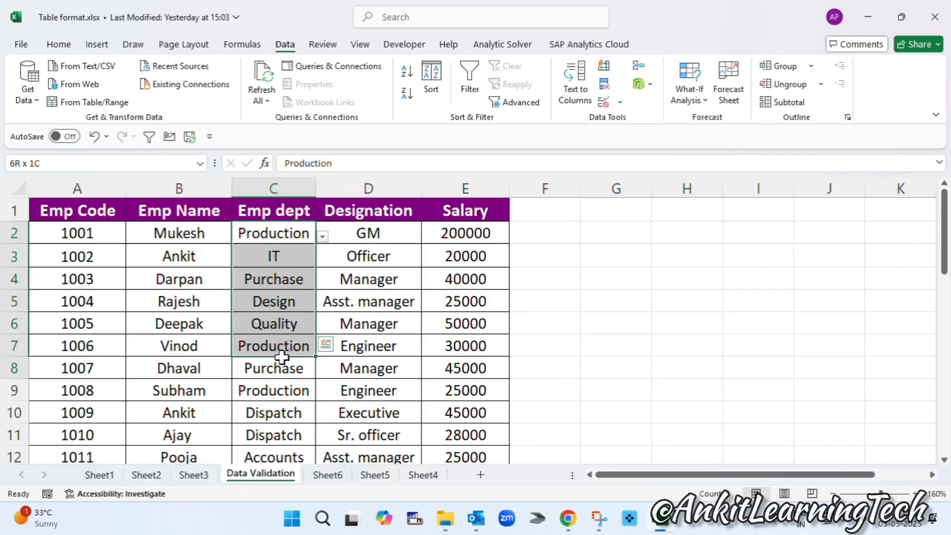
pyautogui.click(262, 232)
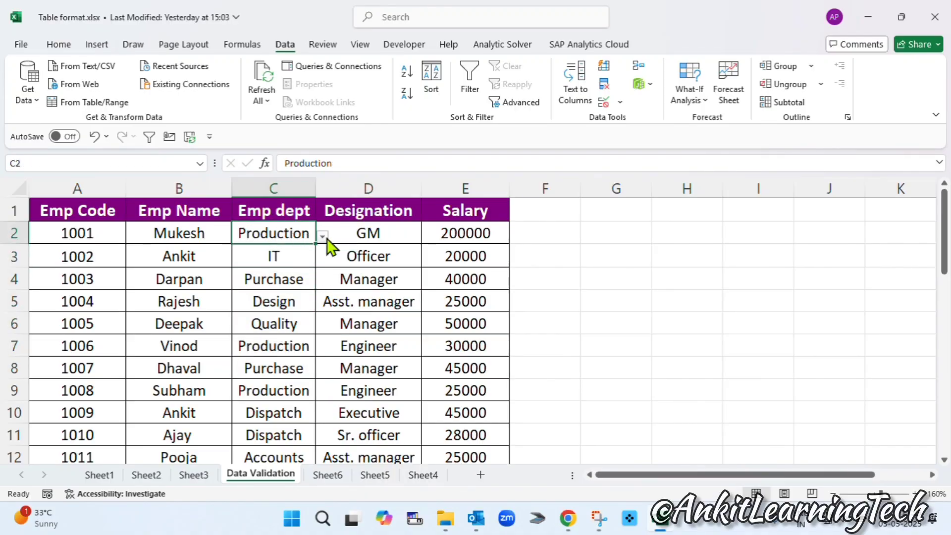
pyautogui.click(322, 237)
pyautogui.click(396, 255)
# Step: Generate a list of the unique designations in G2 with =UNIQUE(D2:D32)
pyautogui.click(378, 254)
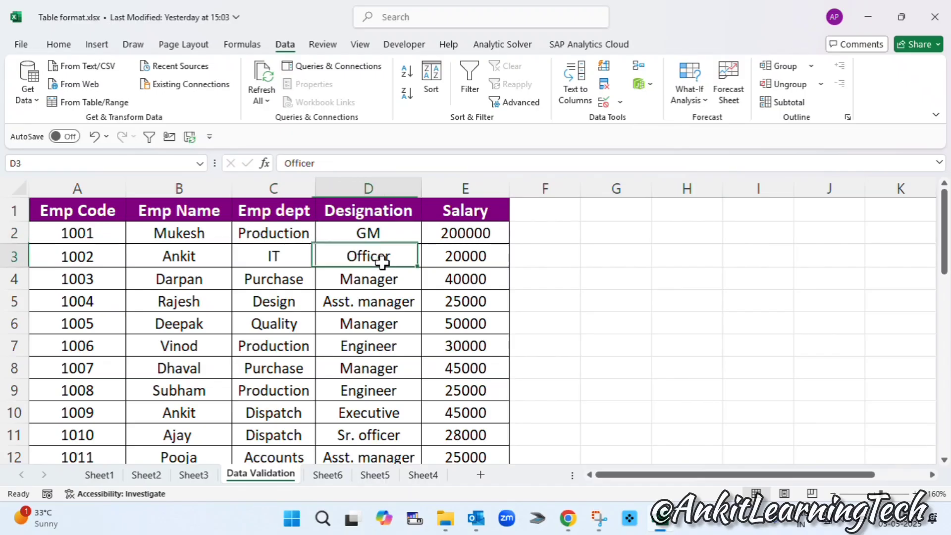
pyautogui.click(386, 232)
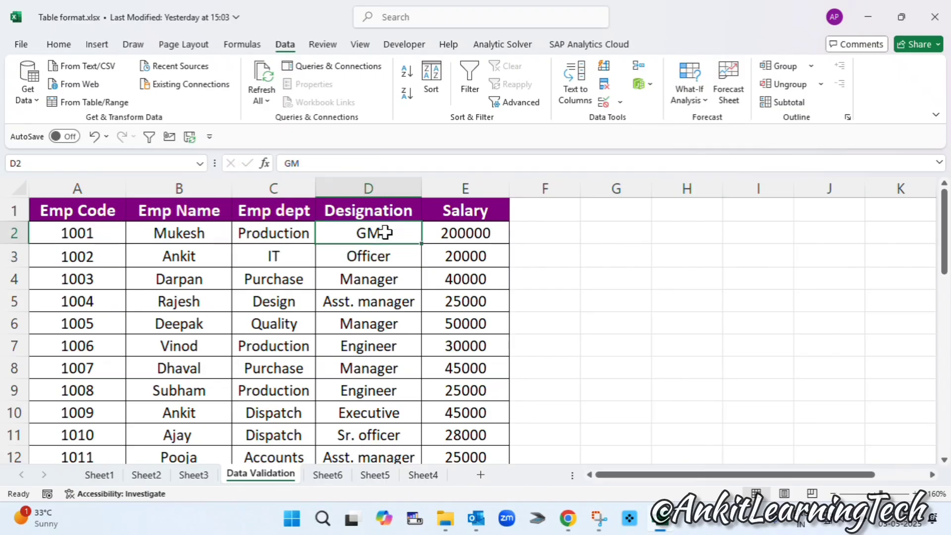
pyautogui.moveTo(385, 232); pyautogui.dragTo(371, 388)
pyautogui.scroll(7, 372, 388)
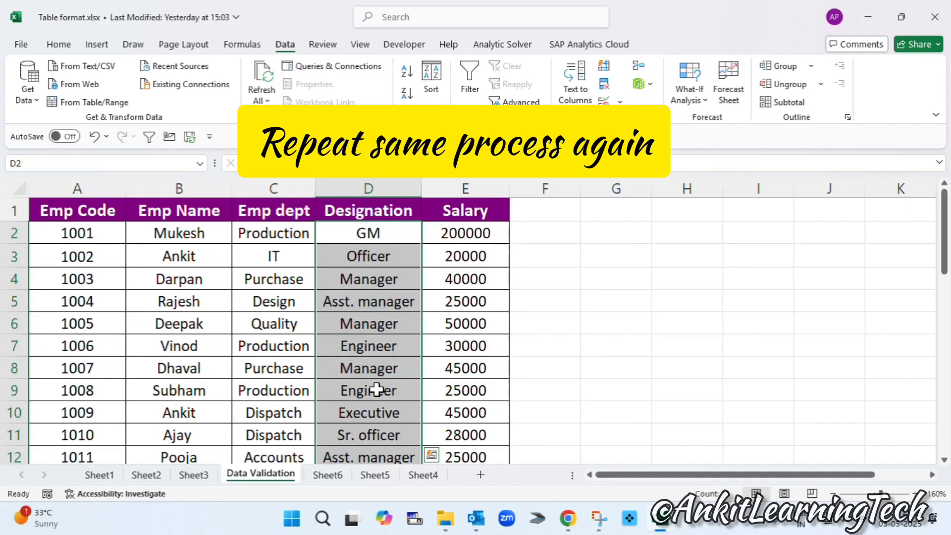
pyautogui.click(603, 236)
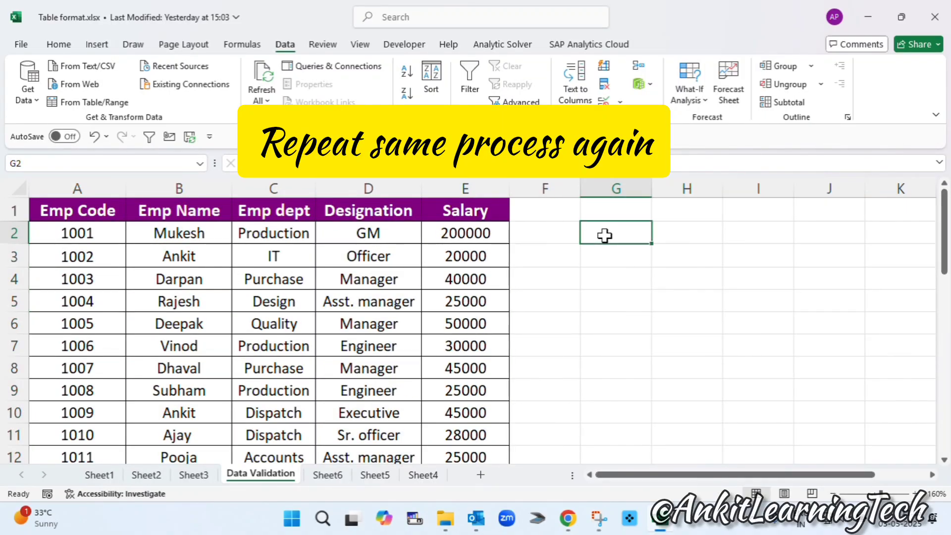
pyautogui.write('=u')
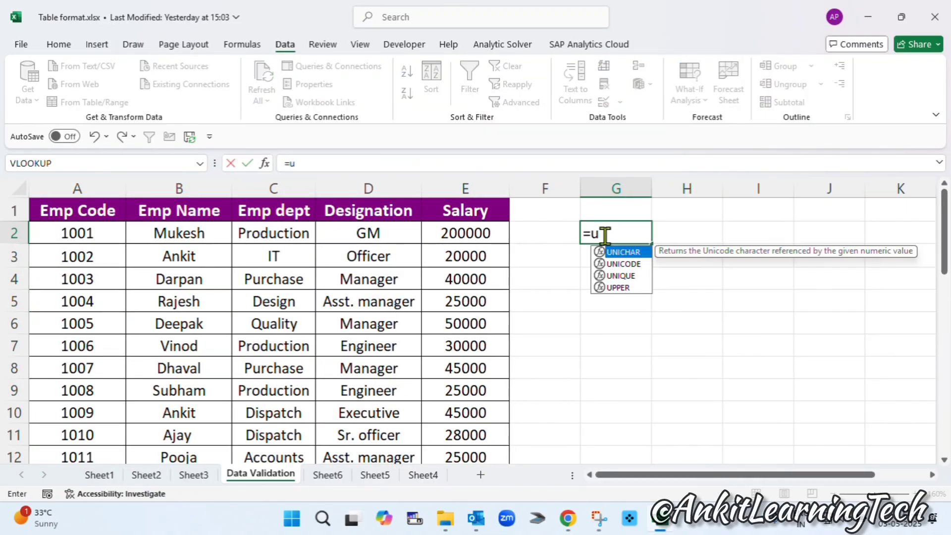
pyautogui.write('ni')
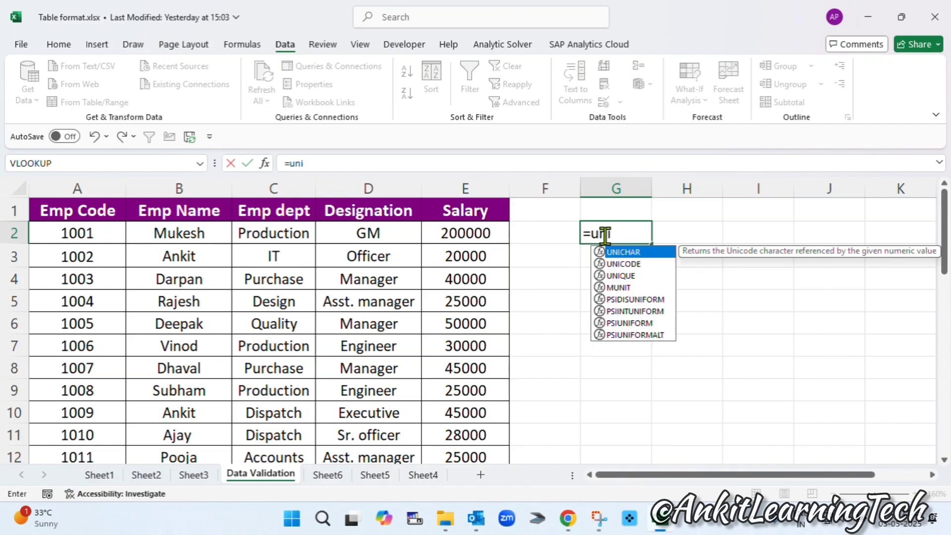
pyautogui.write('que')
pyautogui.press('Tab')
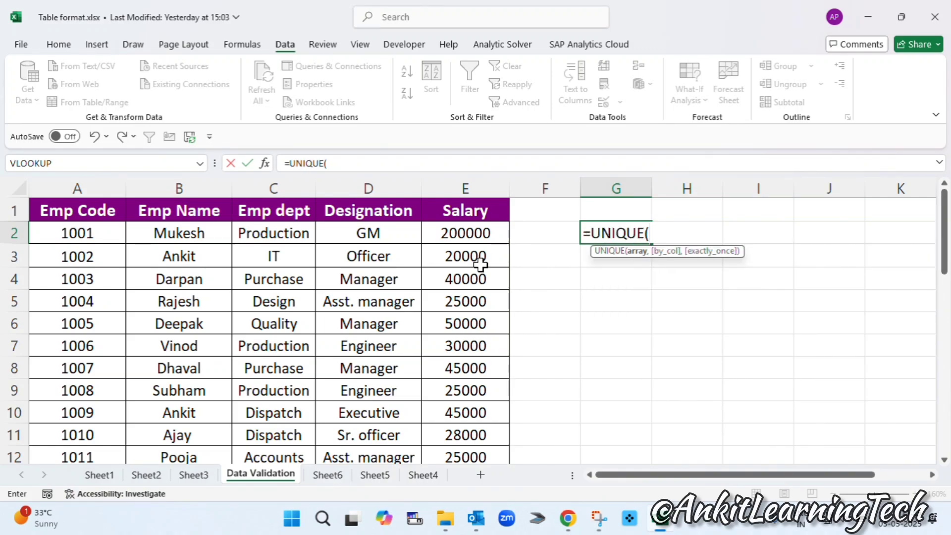
pyautogui.click(367, 232)
pyautogui.hotkey('ctrl', 'shift', 'Down')
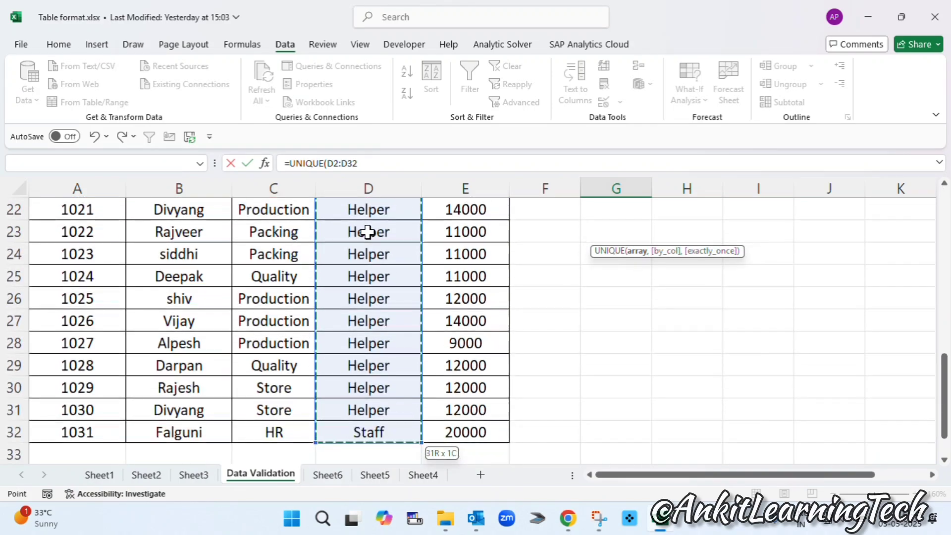
pyautogui.write(')')
pyautogui.press('Return')
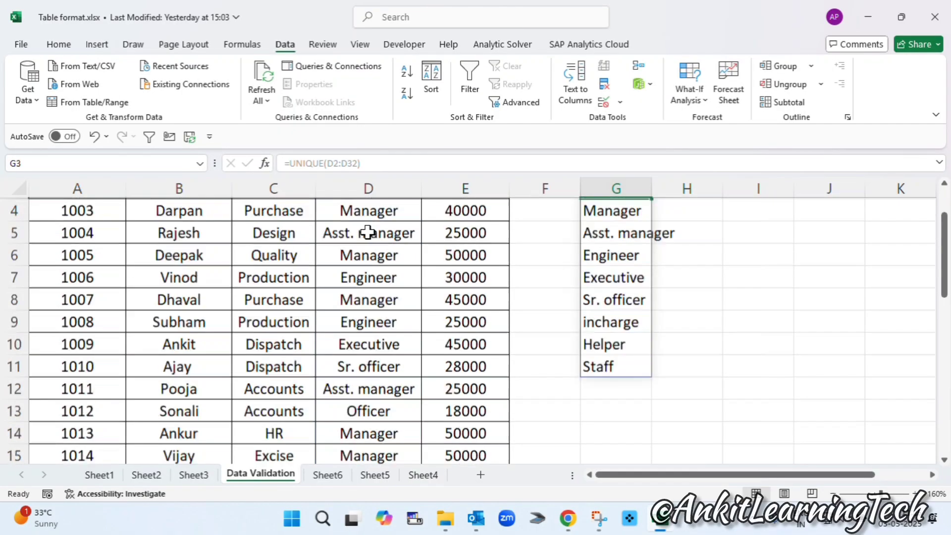
# Step: Copy the unique designations in G3:G11 into Sheet6 starting at F3, and widen column F to fit them
pyautogui.scroll(1, 420, 234)
pyautogui.moveTo(615, 211); pyautogui.dragTo(601, 382)
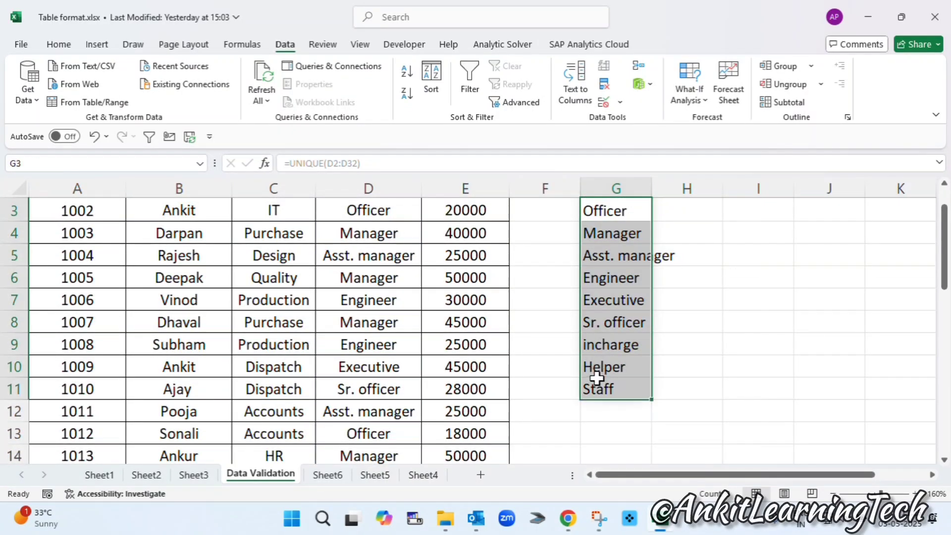
pyautogui.hotkey('ctrl', 'c')
pyautogui.click(328, 473)
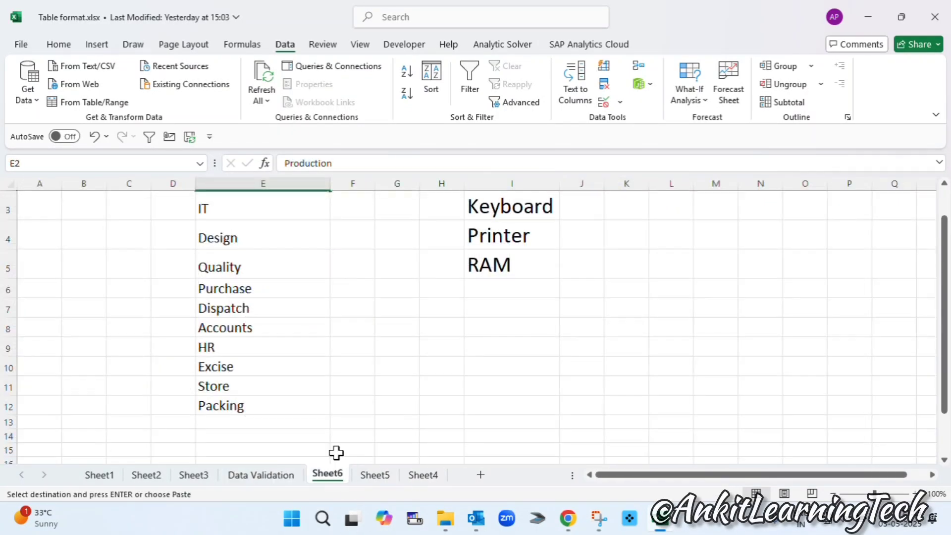
pyautogui.click(364, 203)
pyautogui.hotkey('ctrl', 'v')
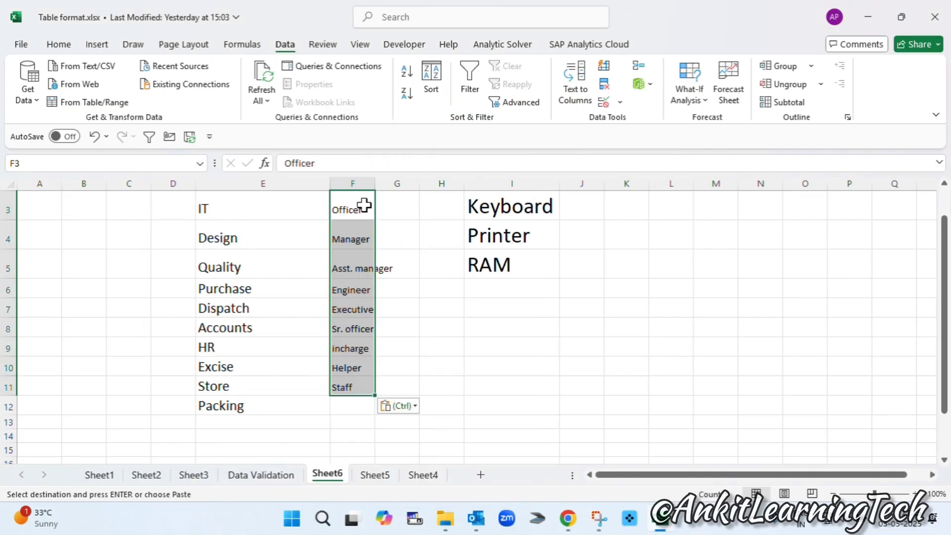
pyautogui.moveTo(377, 184); pyautogui.dragTo(396, 198)
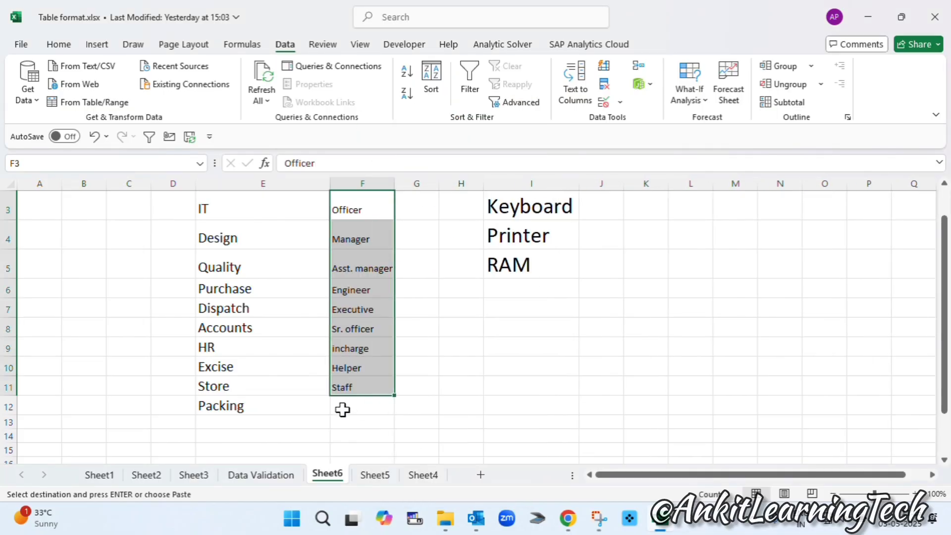
# Step: On the Data Validation sheet, select the Designation cells D2:D32 and set their validation to allow a List
pyautogui.click(283, 477)
pyautogui.press('Escape')
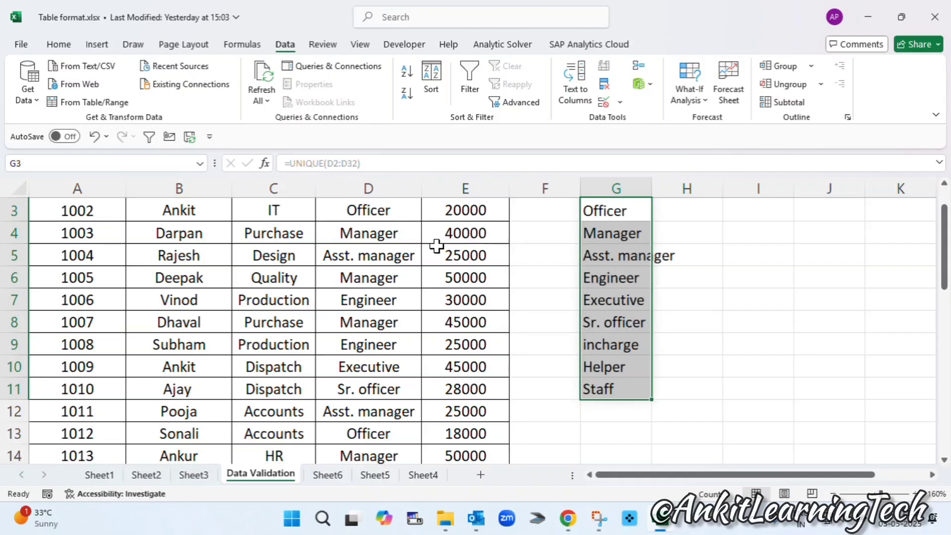
pyautogui.scroll(1, 414, 247)
pyautogui.click(405, 236)
pyautogui.hotkey('ctrl', 'shift', 'Down')
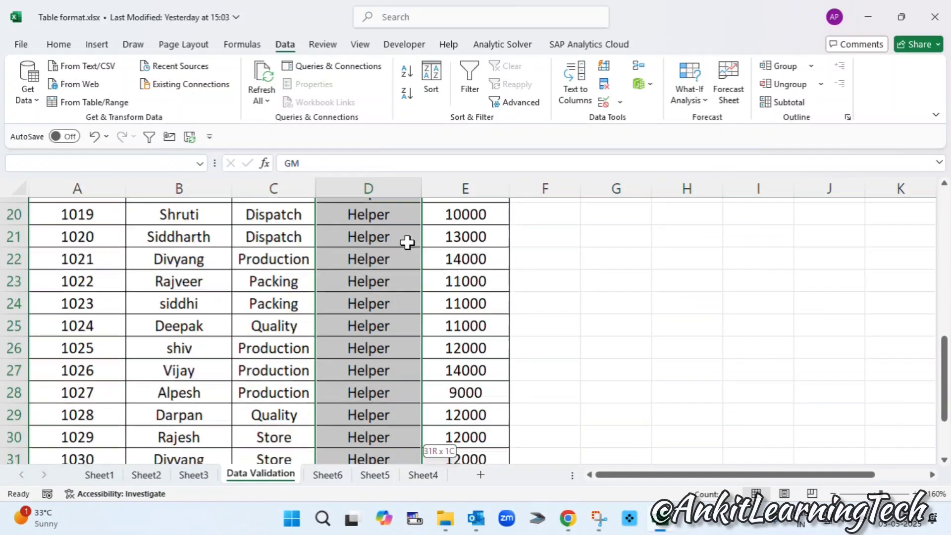
pyautogui.scroll(7, 408, 244)
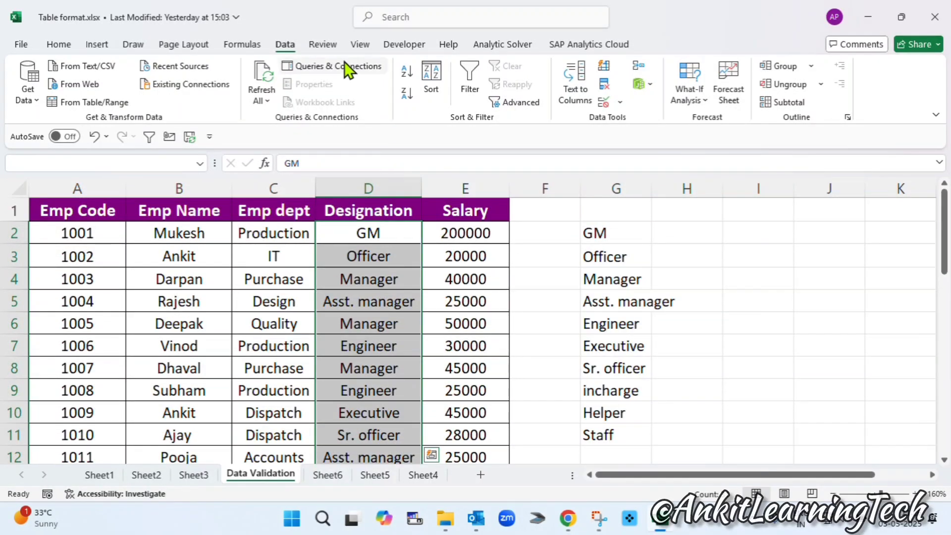
pyautogui.click(622, 101)
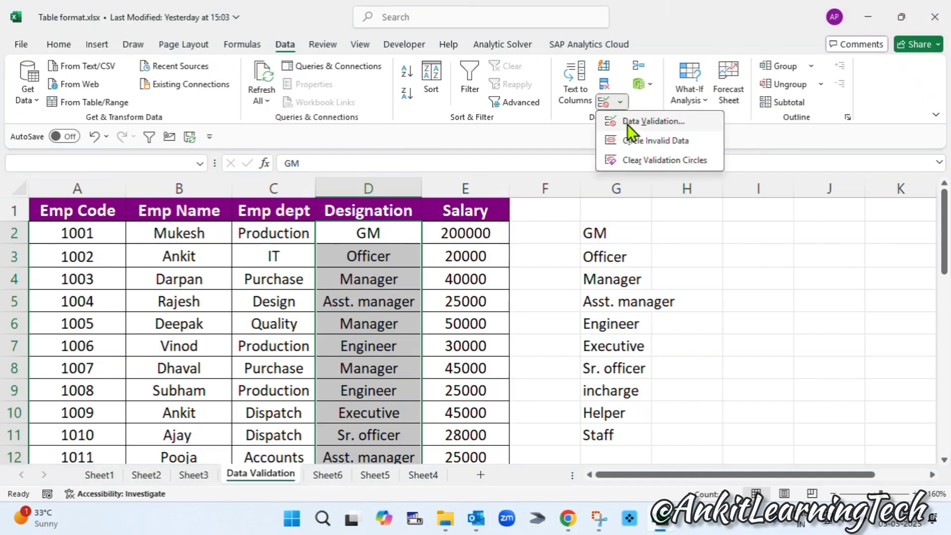
pyautogui.click(627, 124)
pyautogui.click(512, 334)
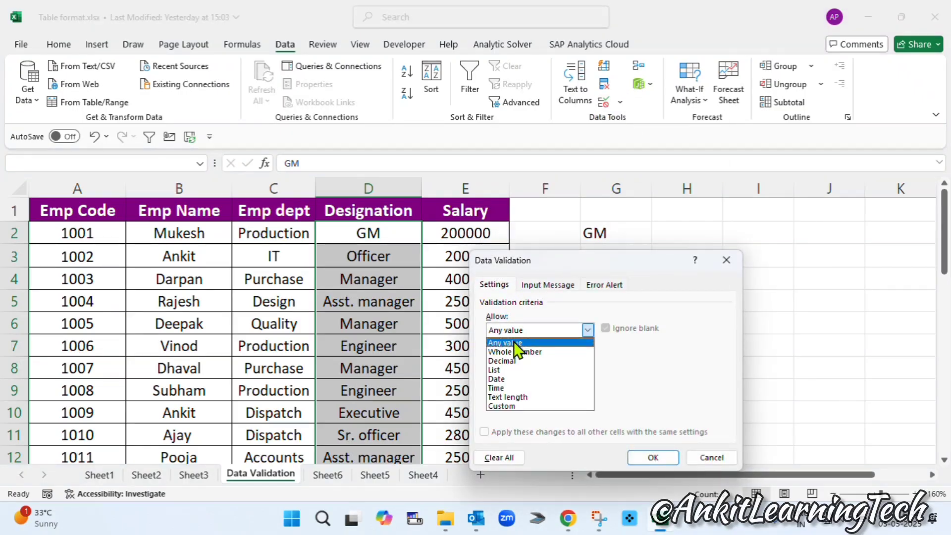
pyautogui.click(512, 371)
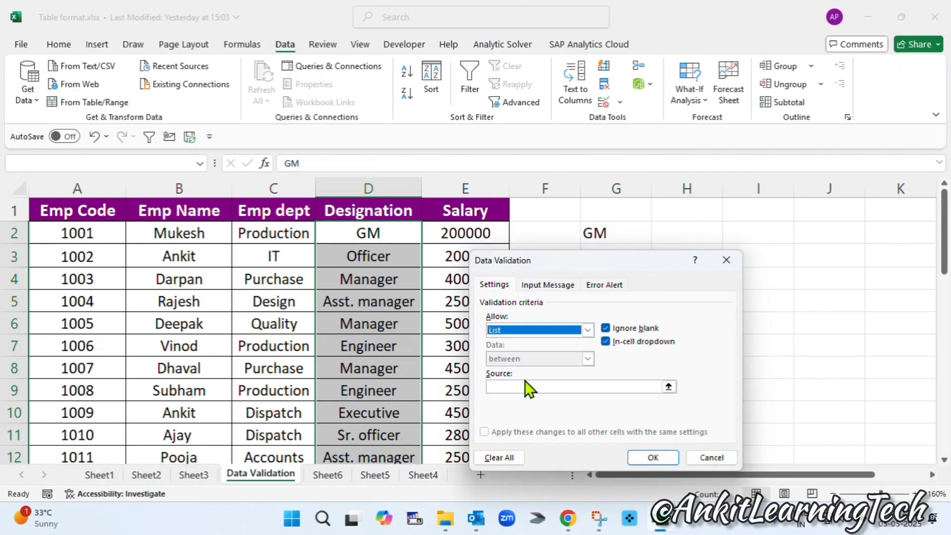
# Step: Use the designations in column F of Sheet6 as the list source and apply the validation rule
pyautogui.click(516, 386)
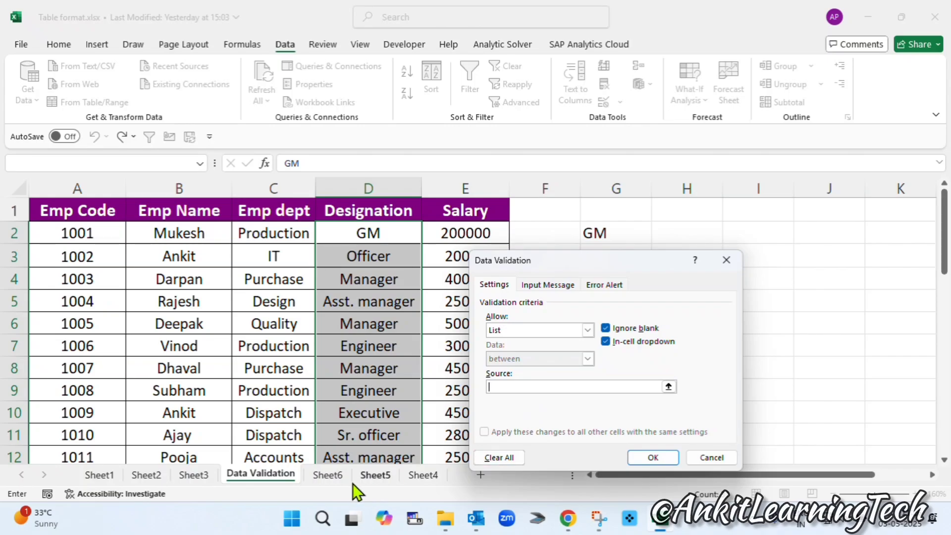
pyautogui.click(324, 474)
pyautogui.moveTo(325, 203); pyautogui.dragTo(376, 386)
pyautogui.click(649, 457)
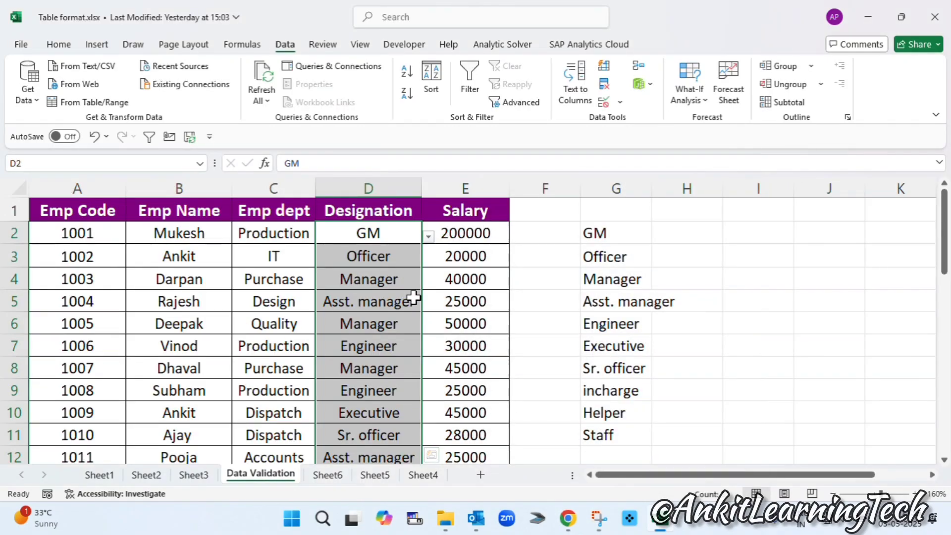
# Step: Look through the designation choices offered in D2 and check other Designation cells for a dropdown
pyautogui.click(379, 263)
pyautogui.click(414, 233)
pyautogui.click(428, 236)
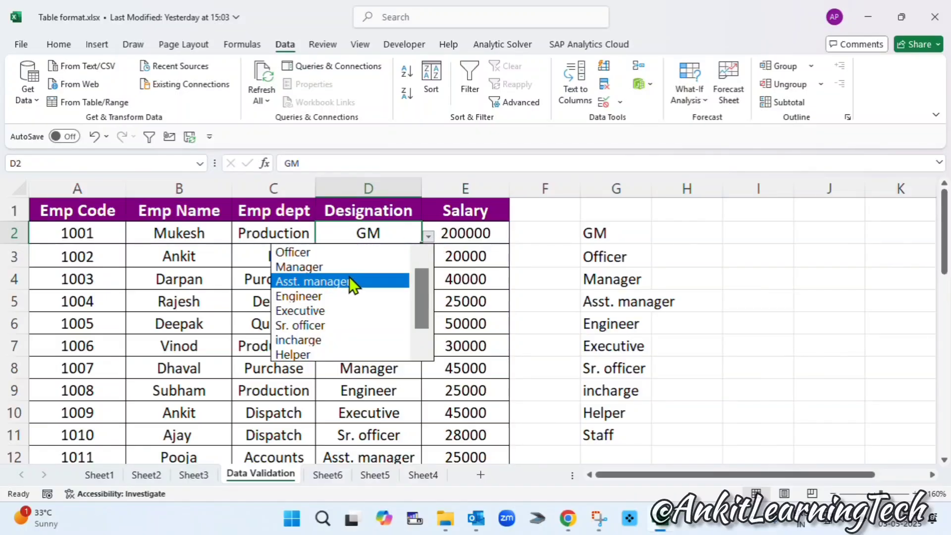
pyautogui.moveTo(413, 281); pyautogui.dragTo(451, 260)
pyautogui.click(340, 263)
pyautogui.click(355, 303)
pyautogui.doubleClick(353, 344)
pyautogui.click(359, 302)
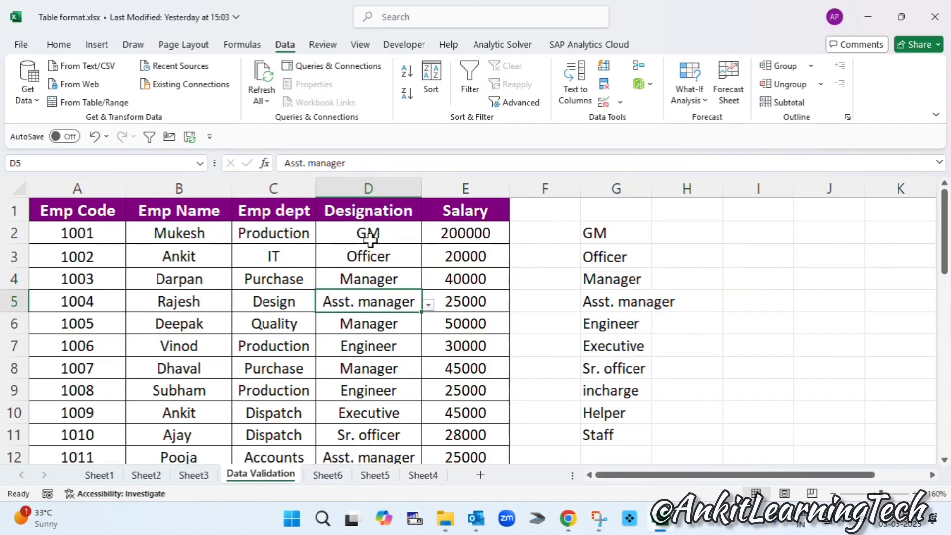
# Step: Clear the unique designation list from column G
pyautogui.click(367, 233)
pyautogui.click(619, 189)
pyautogui.press('Delete')
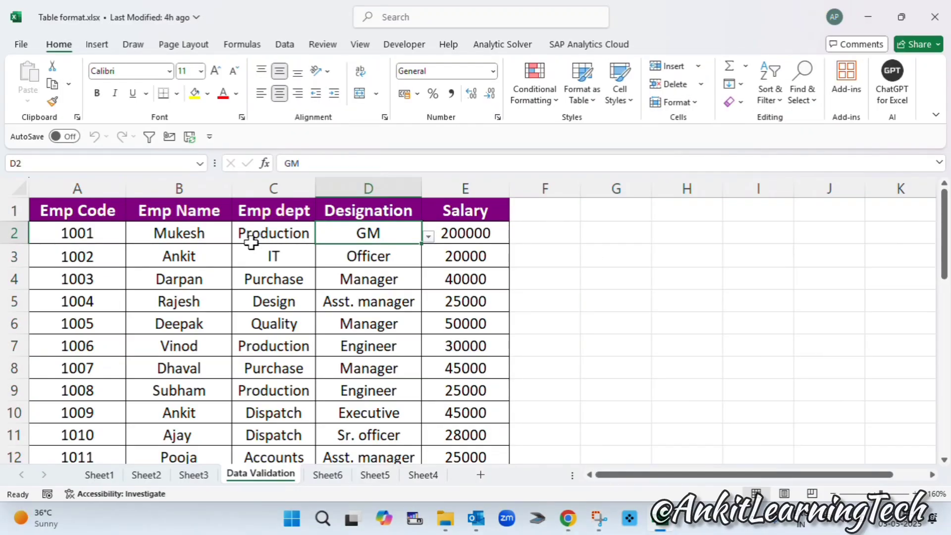
# Step: Check the input message on the Emp Code cells and the dropdowns in C2 and D2
pyautogui.click(87, 231)
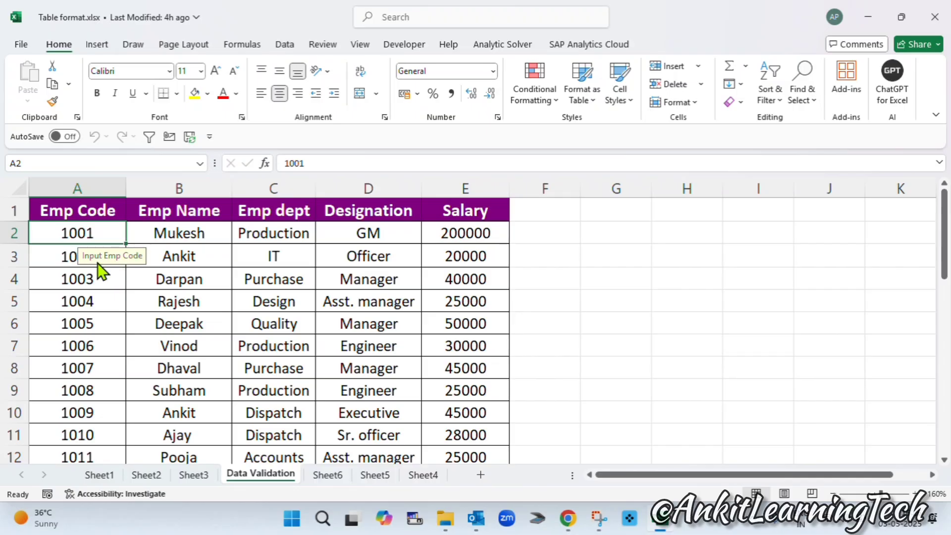
pyautogui.click(101, 278)
pyautogui.click(88, 231)
pyautogui.click(279, 233)
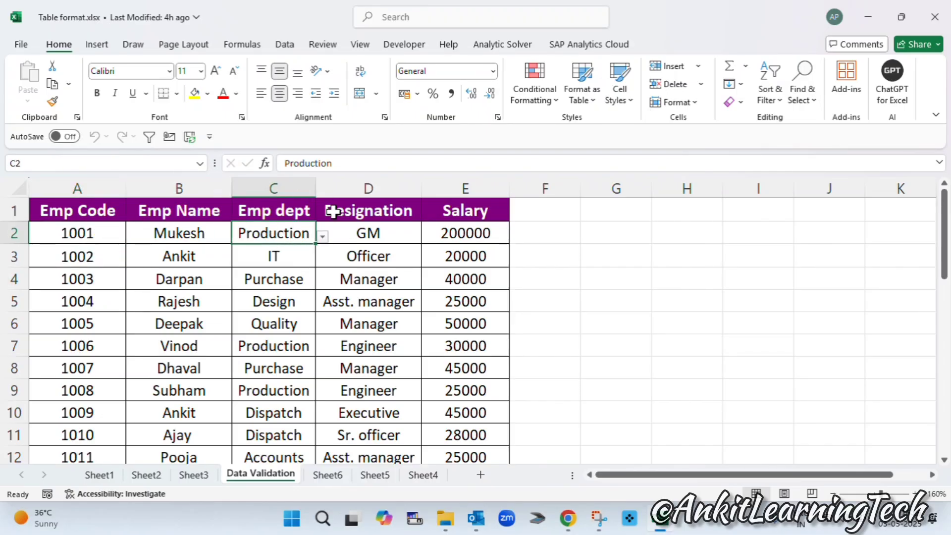
pyautogui.click(373, 228)
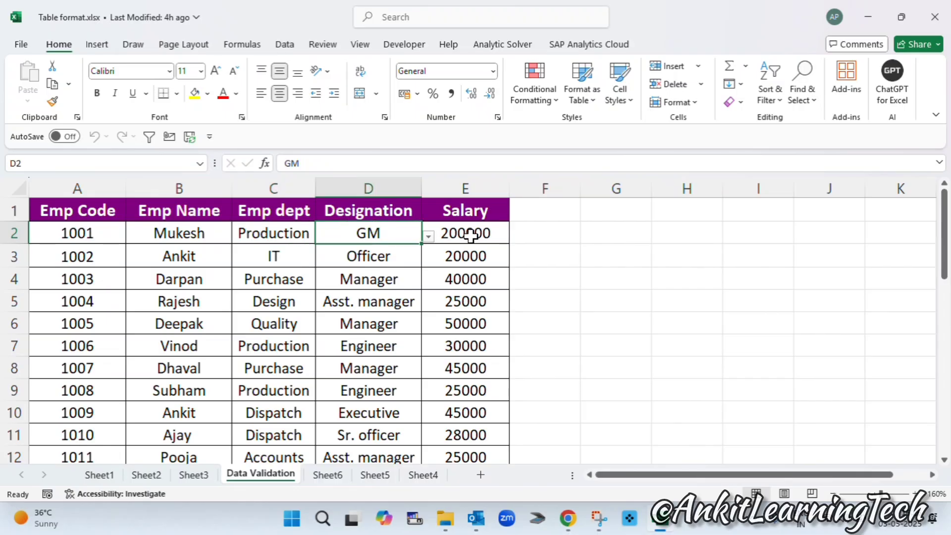
# Step: Add the column header "date" in cell F1, beside Salary
pyautogui.click(532, 236)
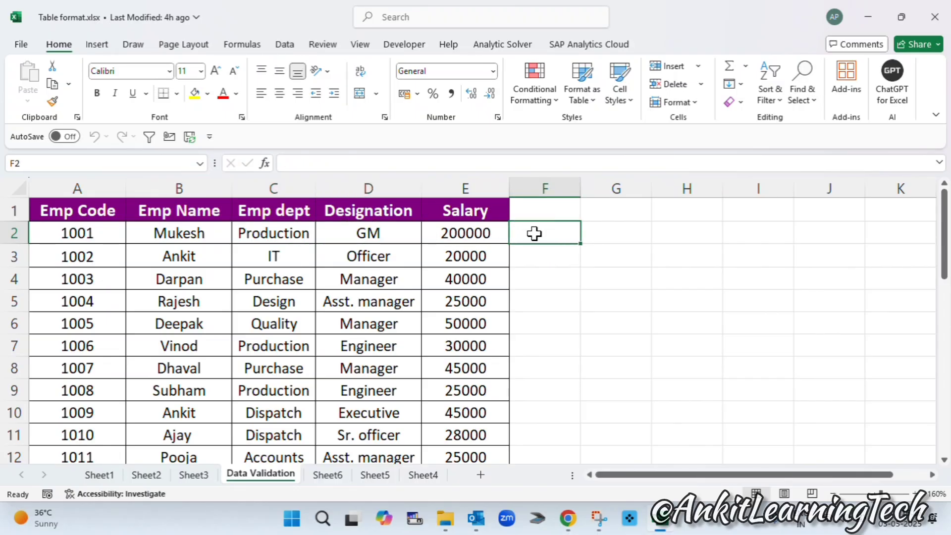
pyautogui.click(542, 212)
pyautogui.write('date')
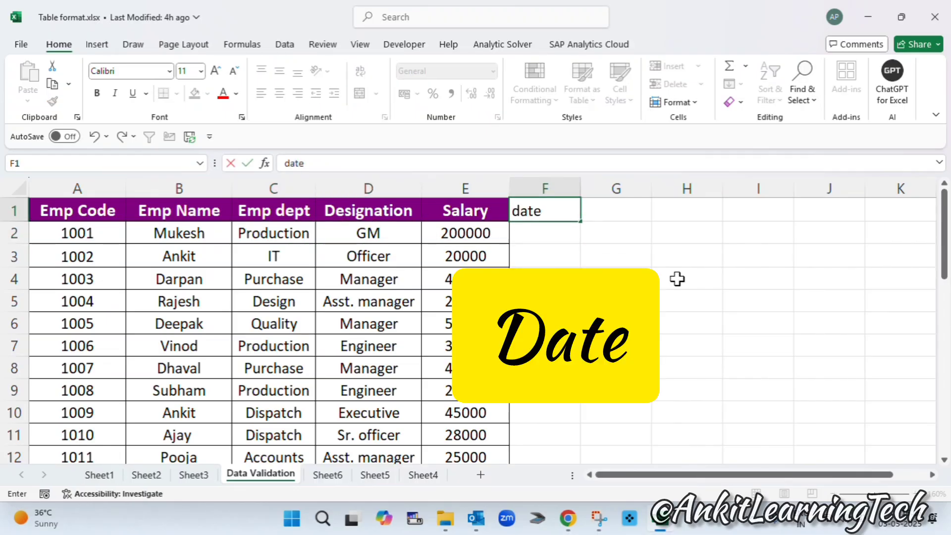
pyautogui.press('Return')
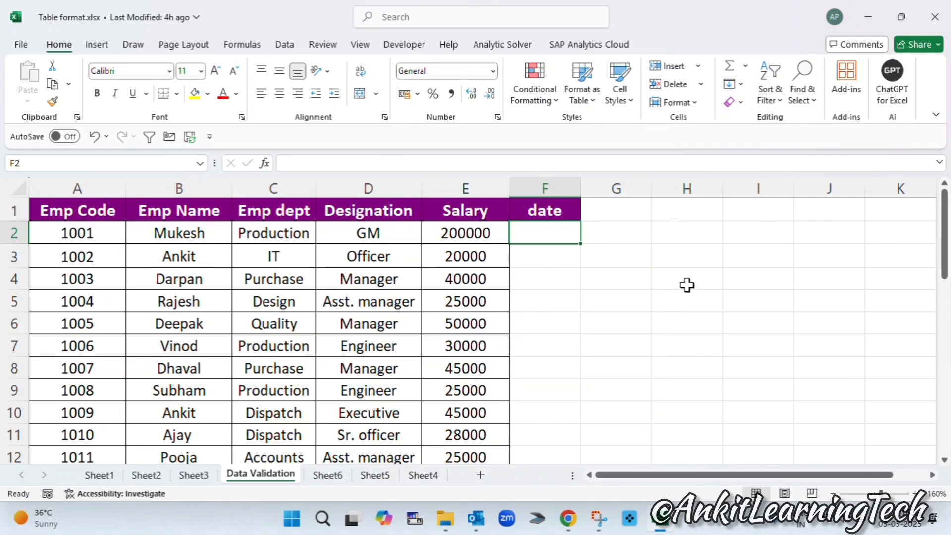
pyautogui.click(549, 264)
pyautogui.moveTo(554, 239); pyautogui.dragTo(532, 400)
pyautogui.scroll(7, 532, 400)
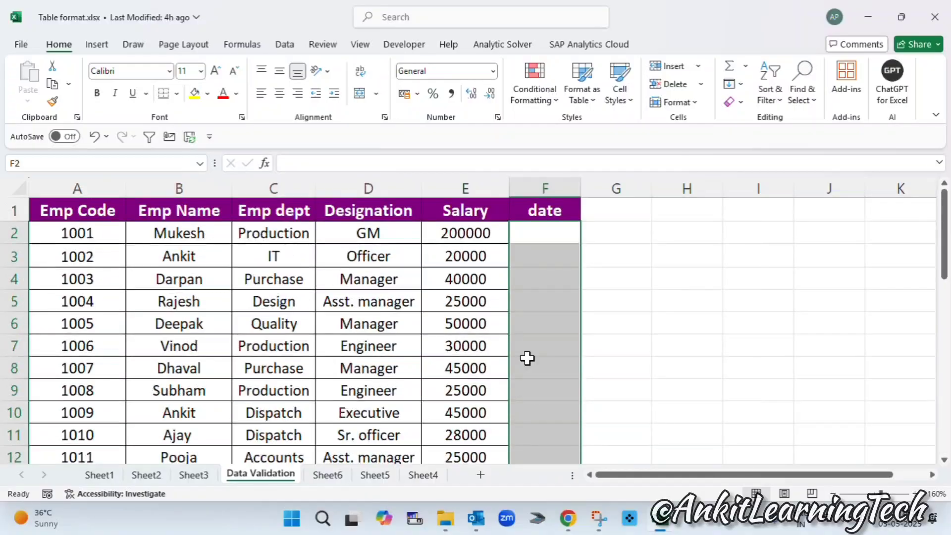
# Step: Start a data validation rule on cell F2 that allows only dates between two limits
pyautogui.click(537, 233)
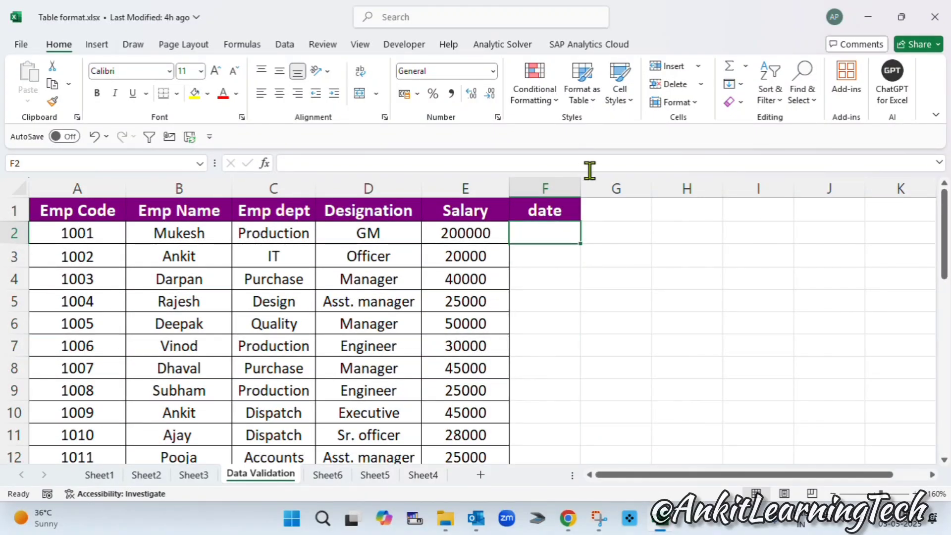
pyautogui.click(285, 44)
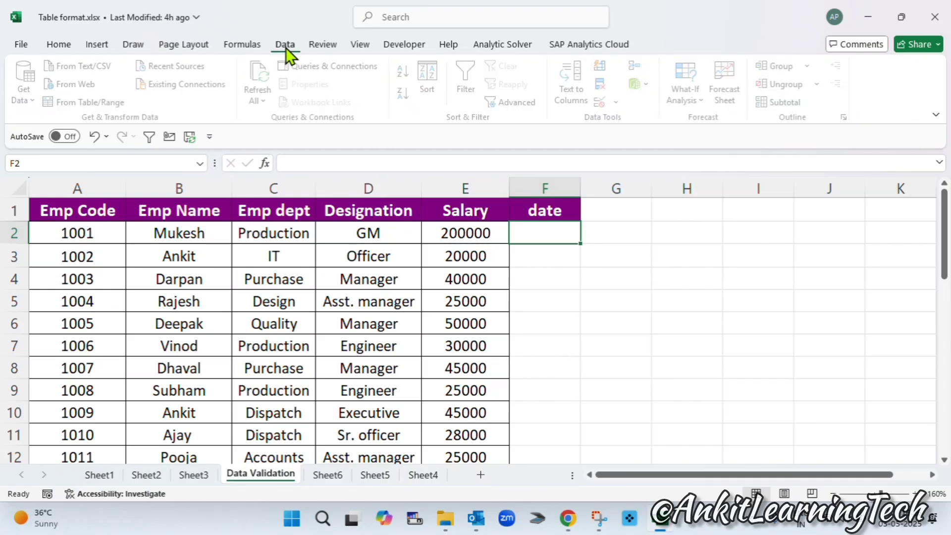
pyautogui.click(606, 103)
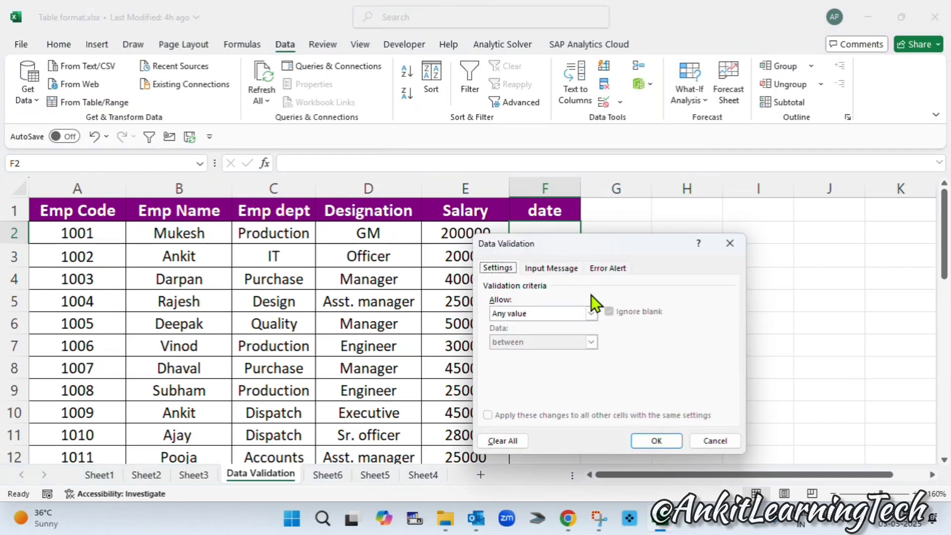
pyautogui.moveTo(596, 246); pyautogui.dragTo(331, 243)
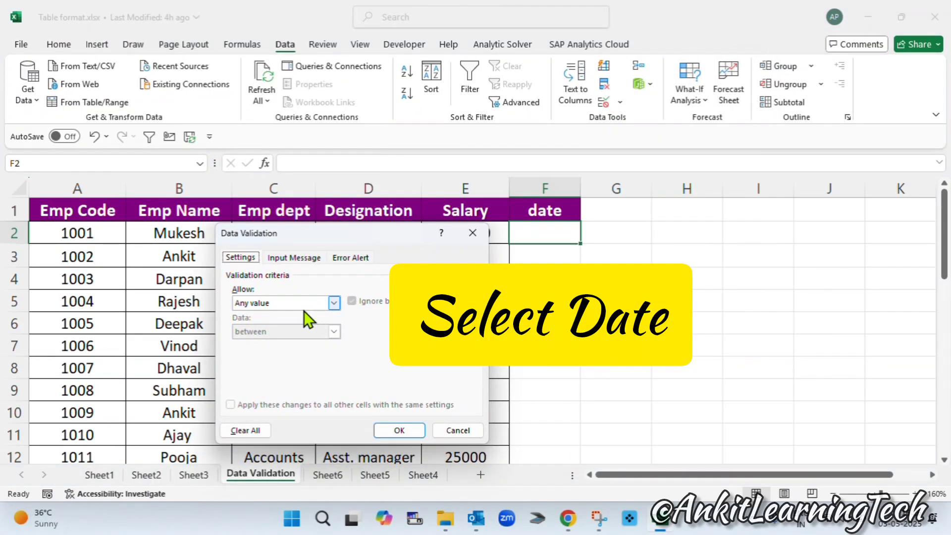
pyautogui.click(304, 308)
pyautogui.click(250, 351)
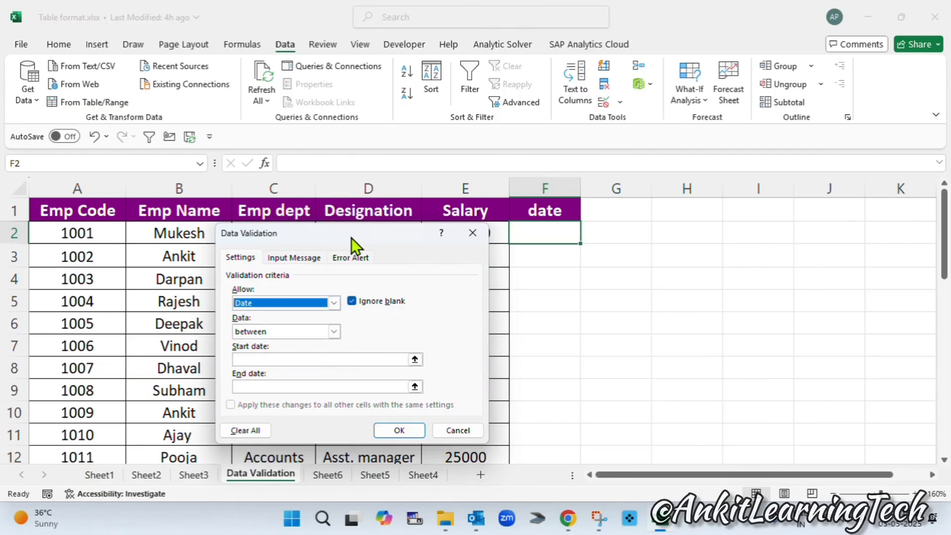
pyautogui.moveTo(351, 233); pyautogui.dragTo(353, 189)
pyautogui.click(334, 289)
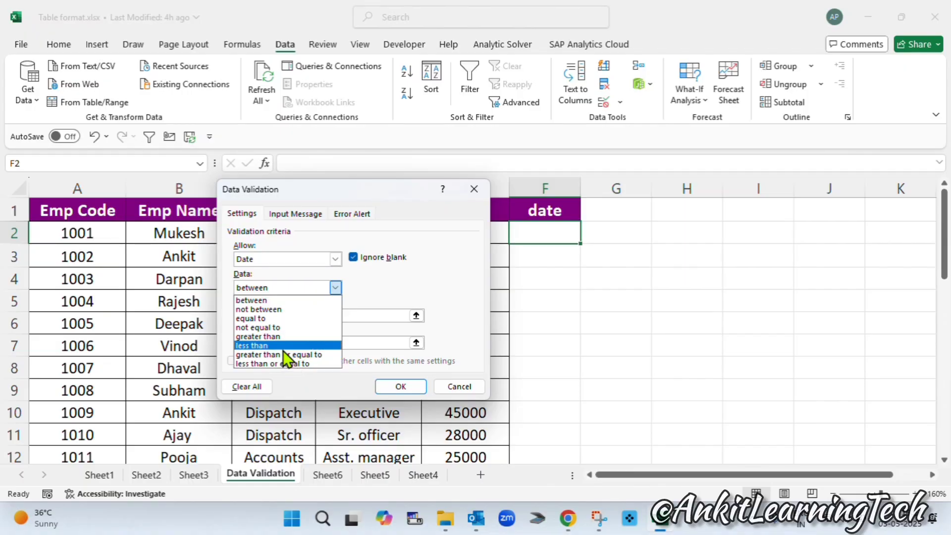
pyautogui.click(315, 286)
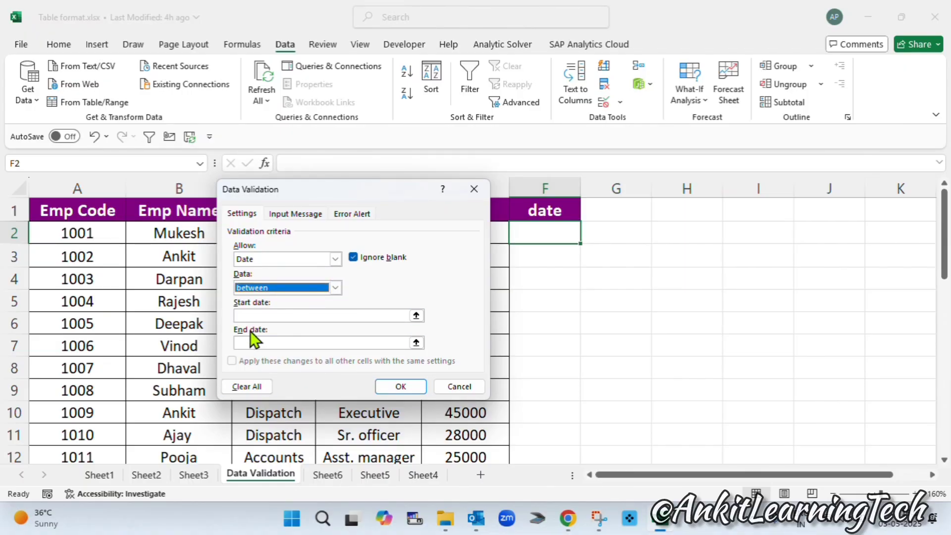
# Step: Set the rule's start date to 01-04-2025 and its end date to 30-04-2025
pyautogui.click(264, 315)
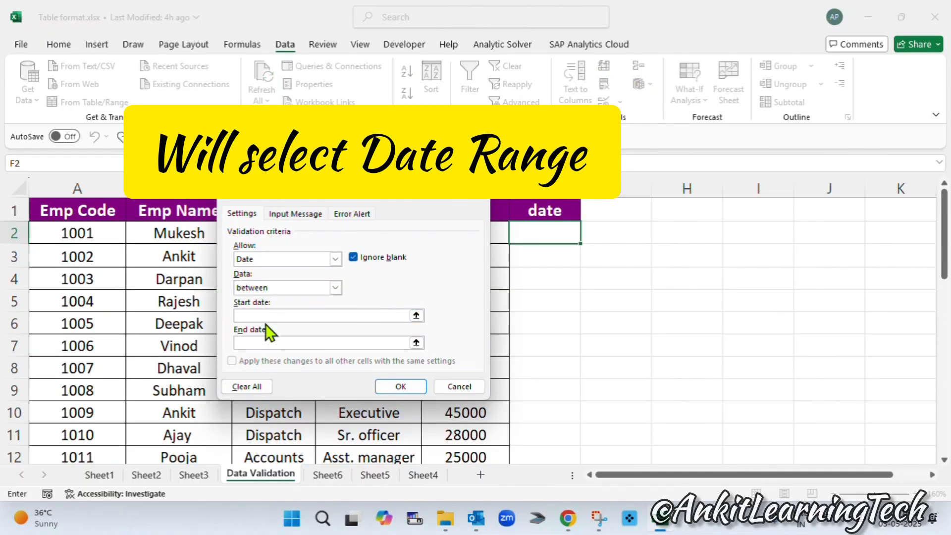
pyautogui.write('01-04')
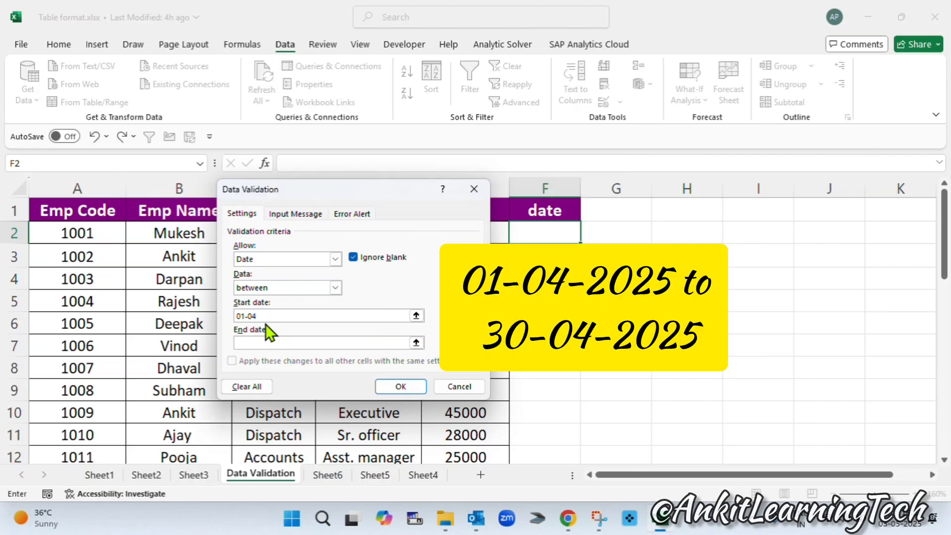
pyautogui.write('-2025')
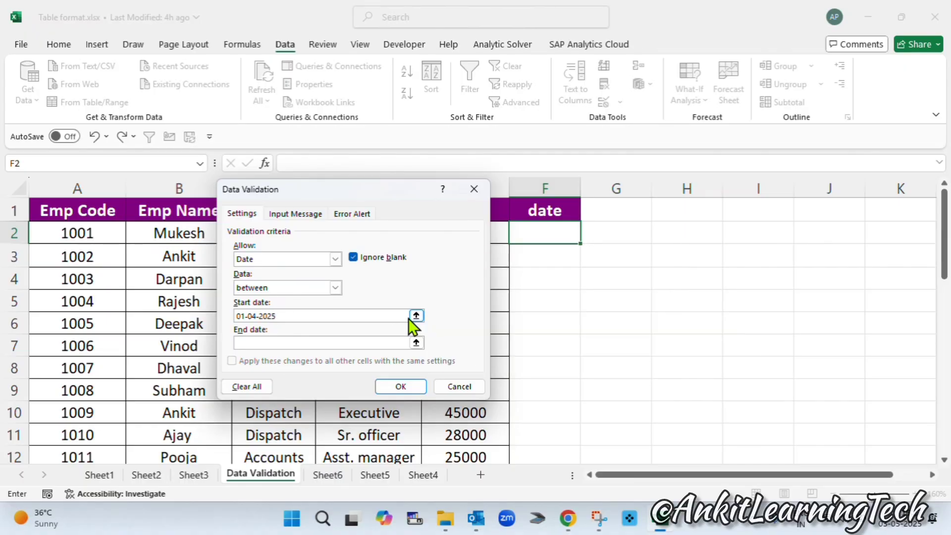
pyautogui.click(350, 342)
pyautogui.write('30-04')
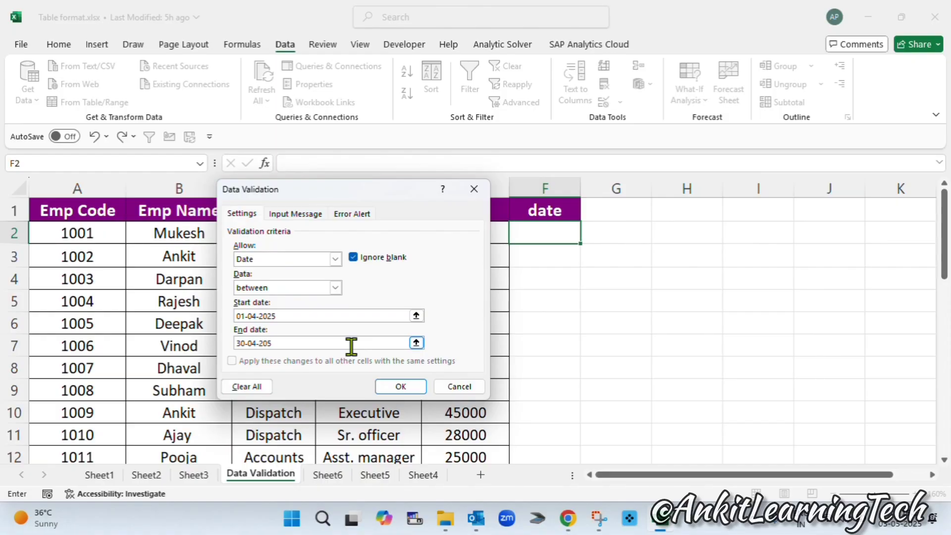
pyautogui.press('BackSpace')
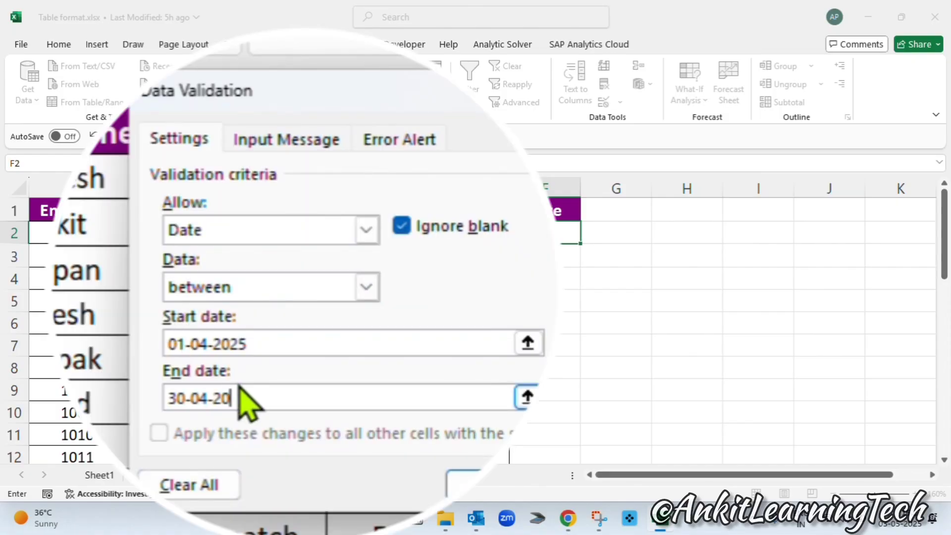
pyautogui.write('25')
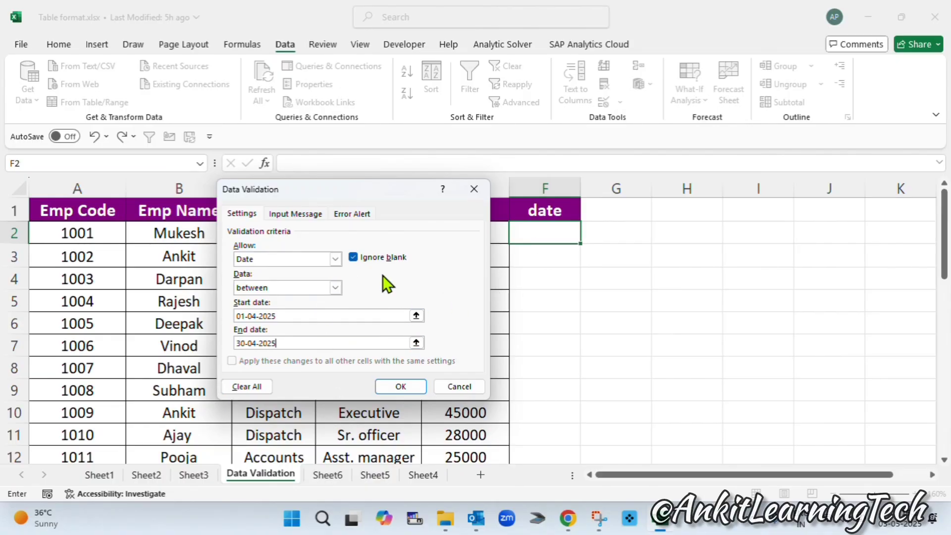
# Step: Give the date rule the input message "Input data in Date format", leaving its title blank
pyautogui.click(289, 216)
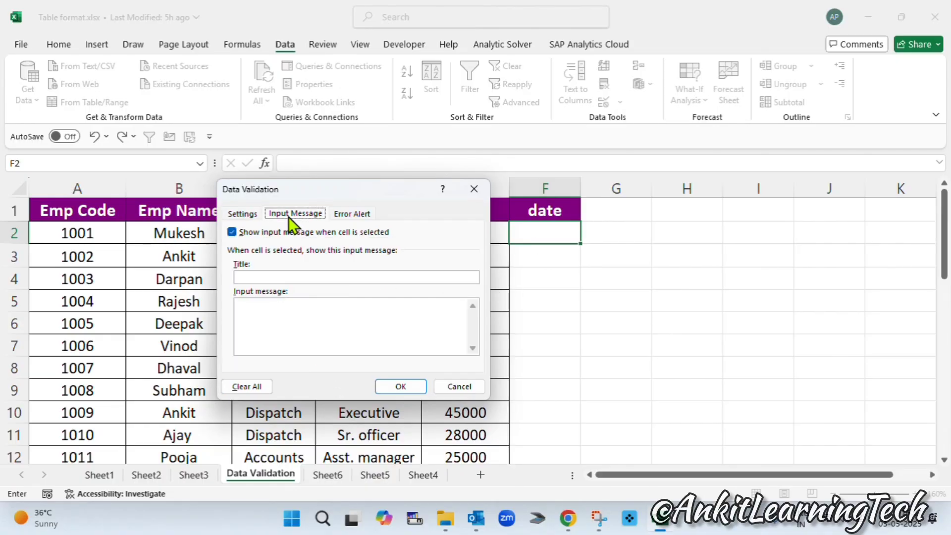
pyautogui.click(364, 213)
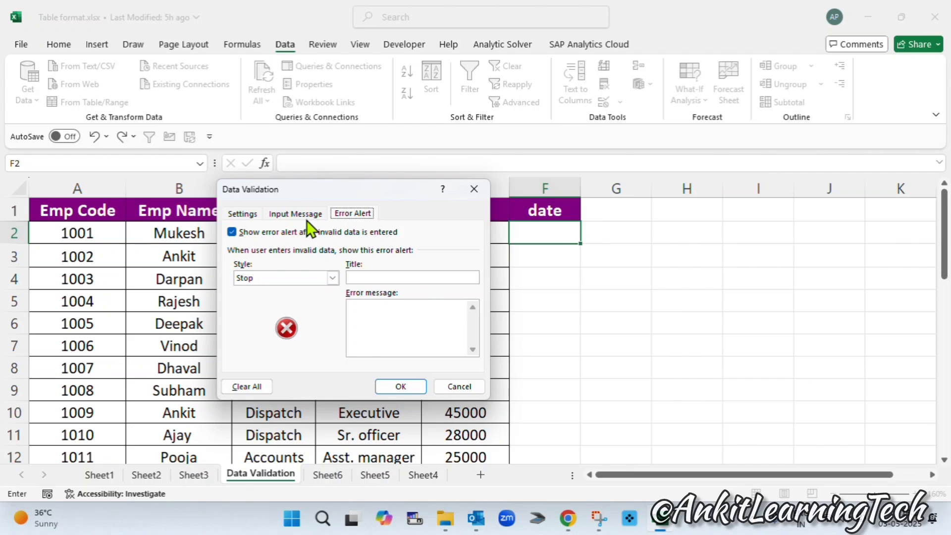
pyautogui.click(292, 215)
pyautogui.click(243, 214)
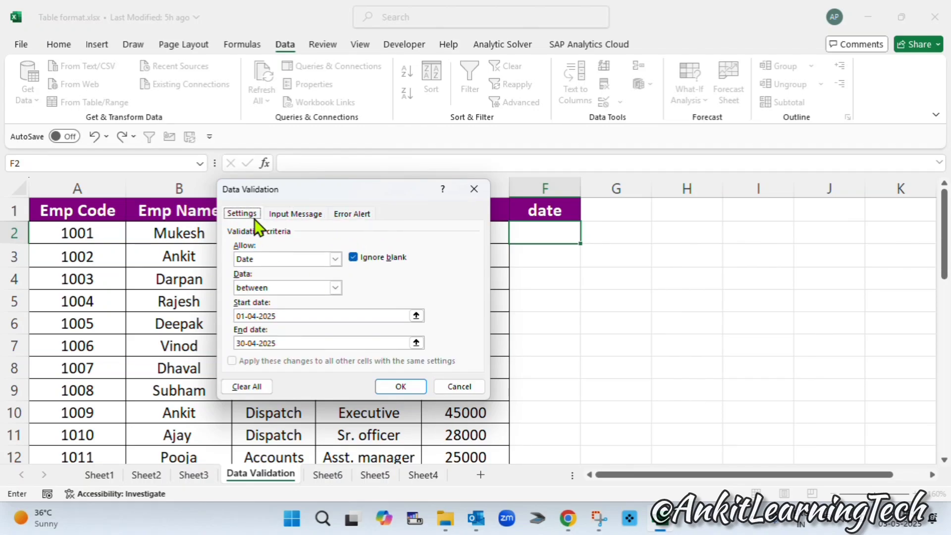
pyautogui.click(290, 214)
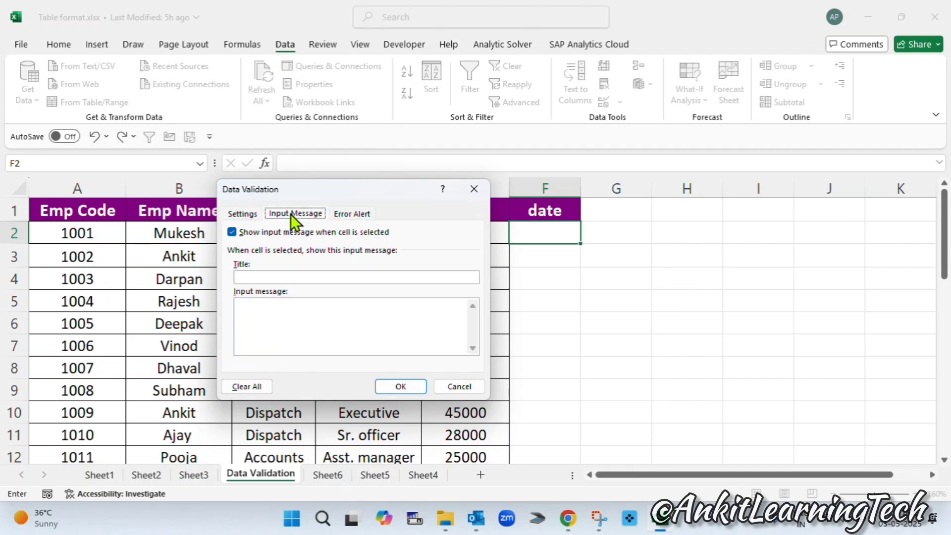
pyautogui.click(272, 304)
pyautogui.write('Input data in D')
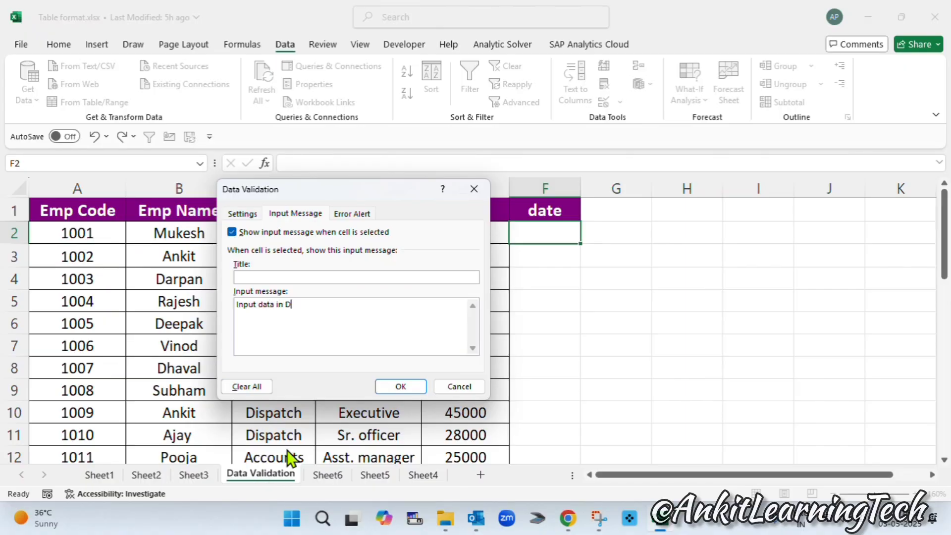
pyautogui.write('ate format')
# Step: Add a Stop error alert titled "Invalid Date" with the message "Please input correct date" and apply the validation to F2
pyautogui.click(367, 213)
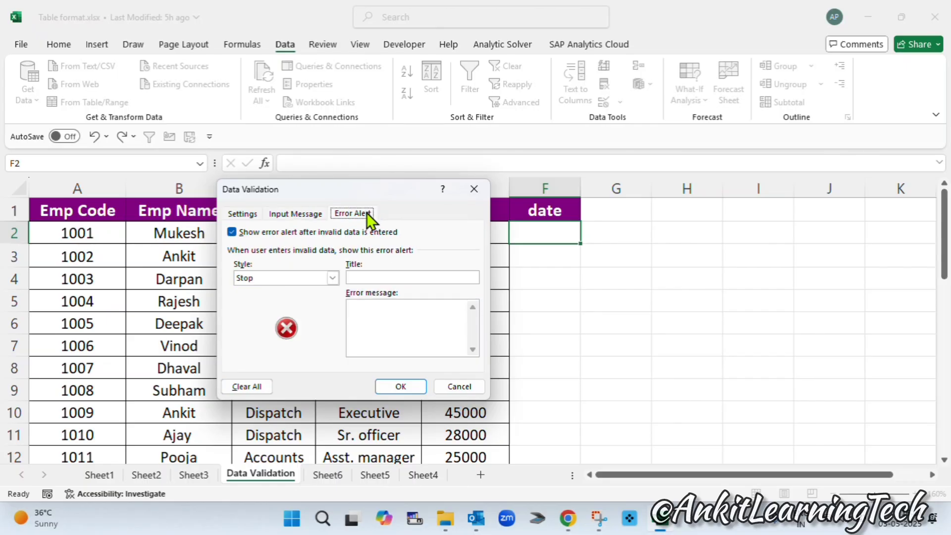
pyautogui.click(383, 277)
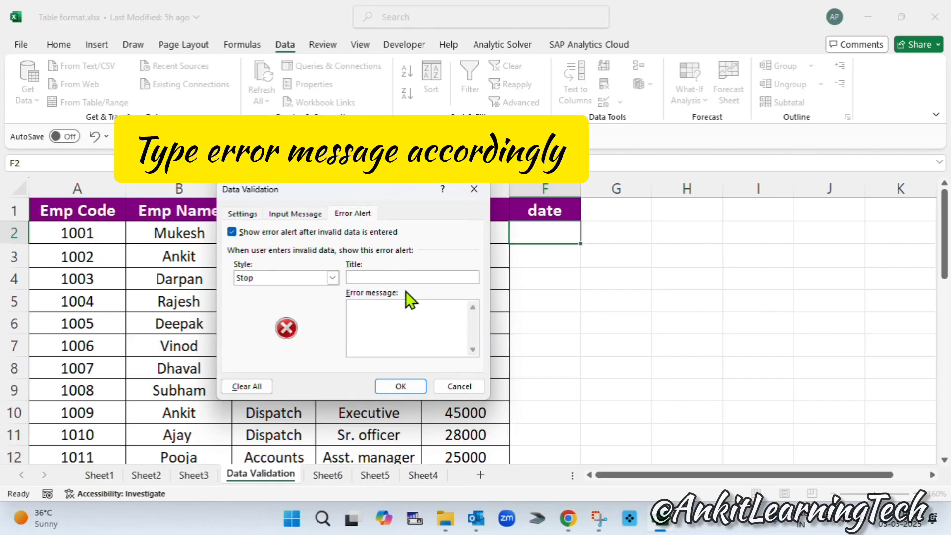
pyautogui.write('Wrong')
pyautogui.write(' Dtae')
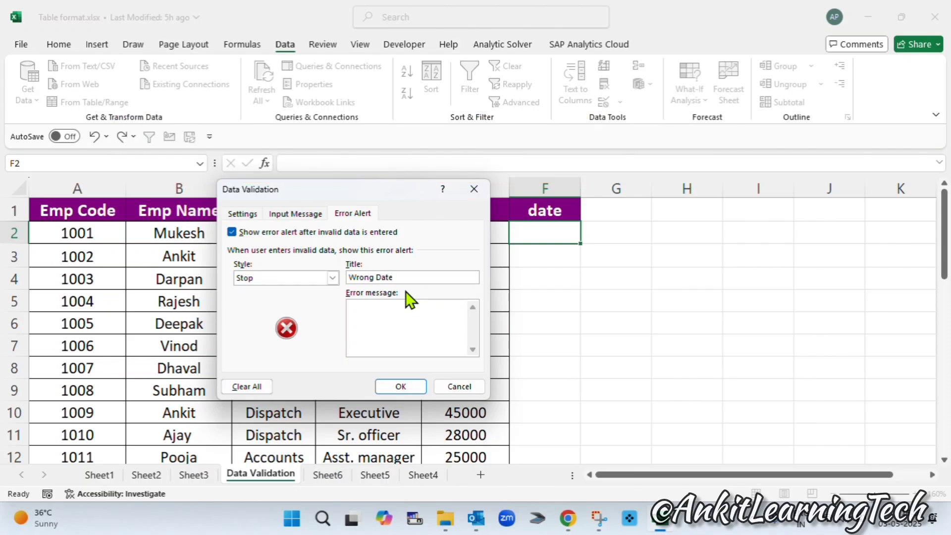
pyautogui.click(406, 320)
pyautogui.write('Please input correct date')
pyautogui.moveTo(373, 277); pyautogui.dragTo(349, 288)
pyautogui.write('Invalid')
pyautogui.click(445, 311)
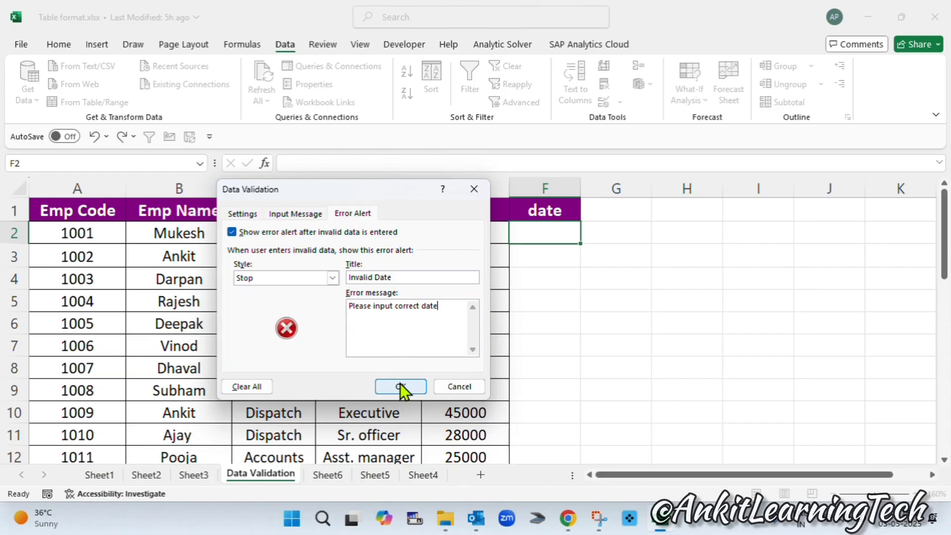
pyautogui.click(285, 213)
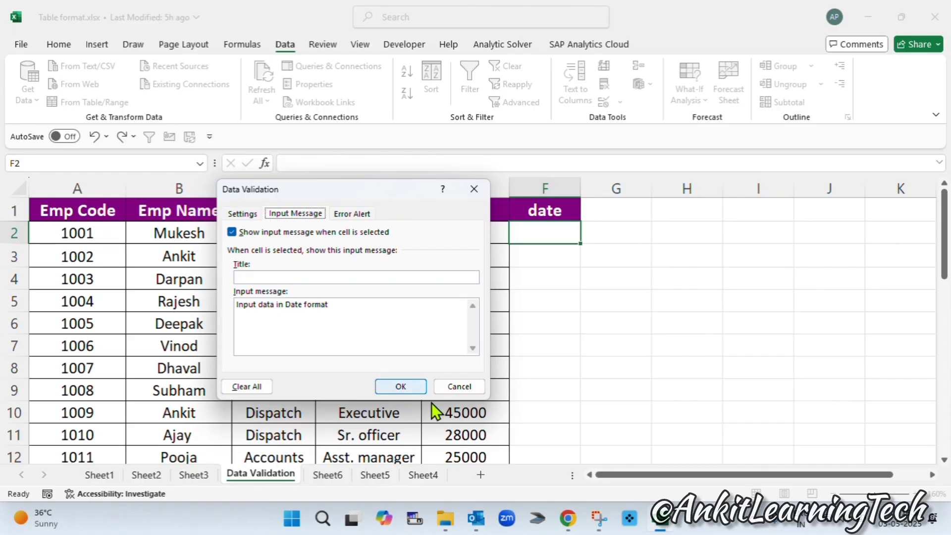
pyautogui.click(406, 388)
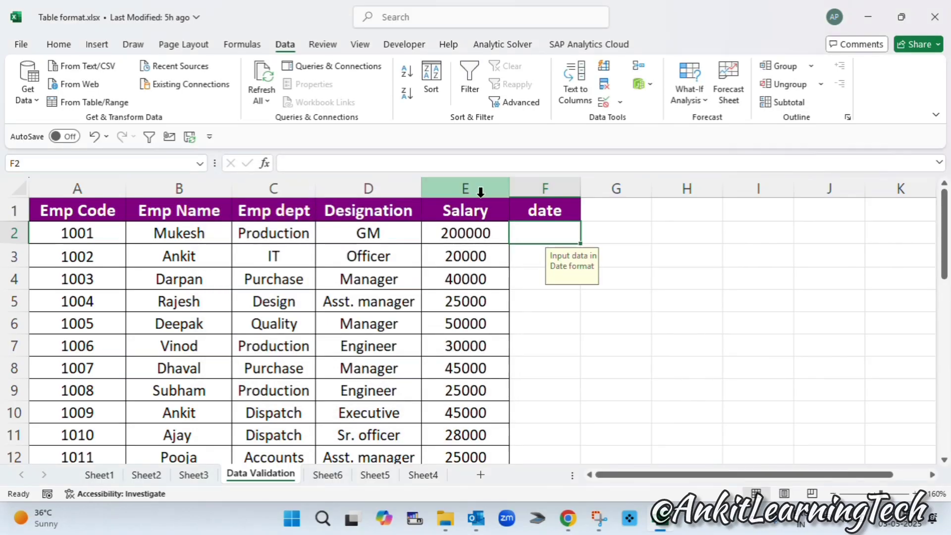
# Step: Compare cells F2 and F3 to check where the date input message appears
pyautogui.click(427, 15)
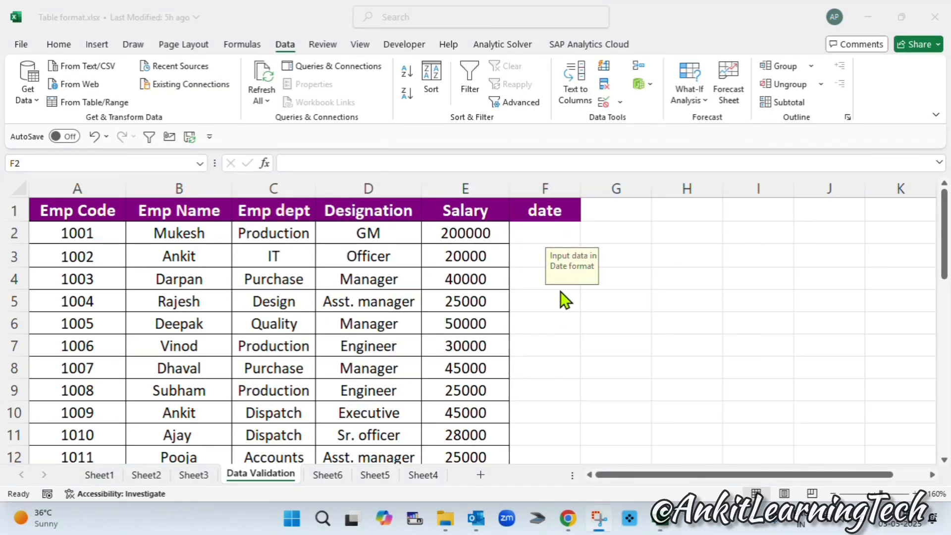
pyautogui.click(541, 230)
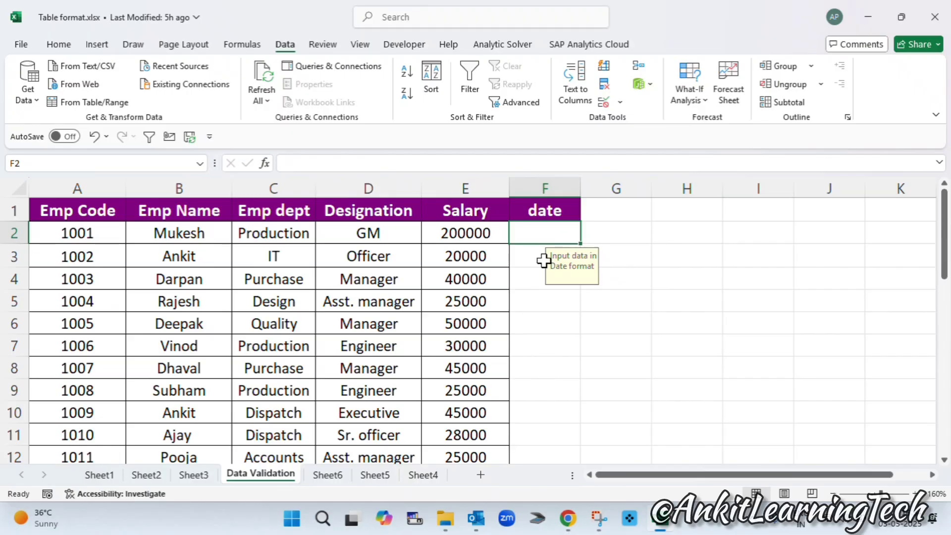
pyautogui.click(543, 257)
pyautogui.click(541, 230)
pyautogui.click(543, 260)
# Step: Enter the date 01-04-2025 in cell F2
pyautogui.click(539, 237)
pyautogui.write('01')
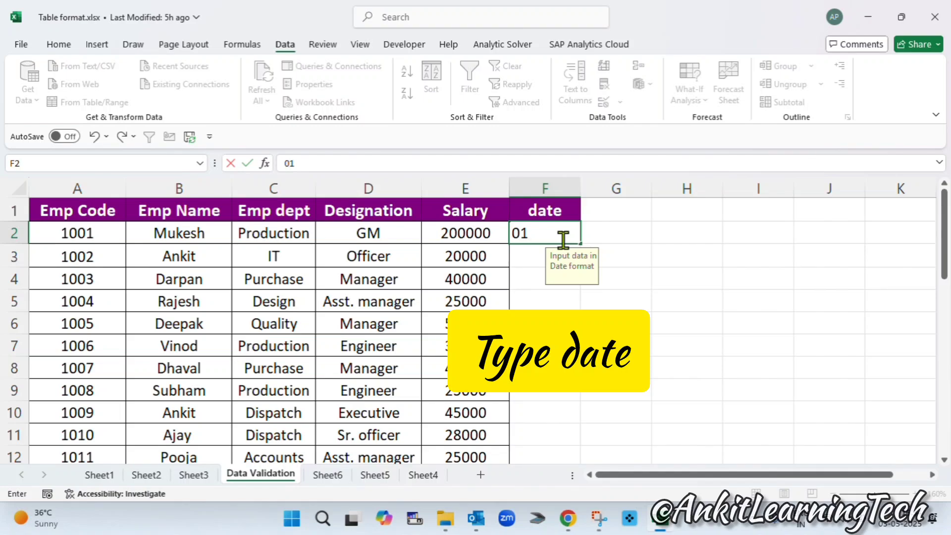
pyautogui.write('-04')
pyautogui.write('-')
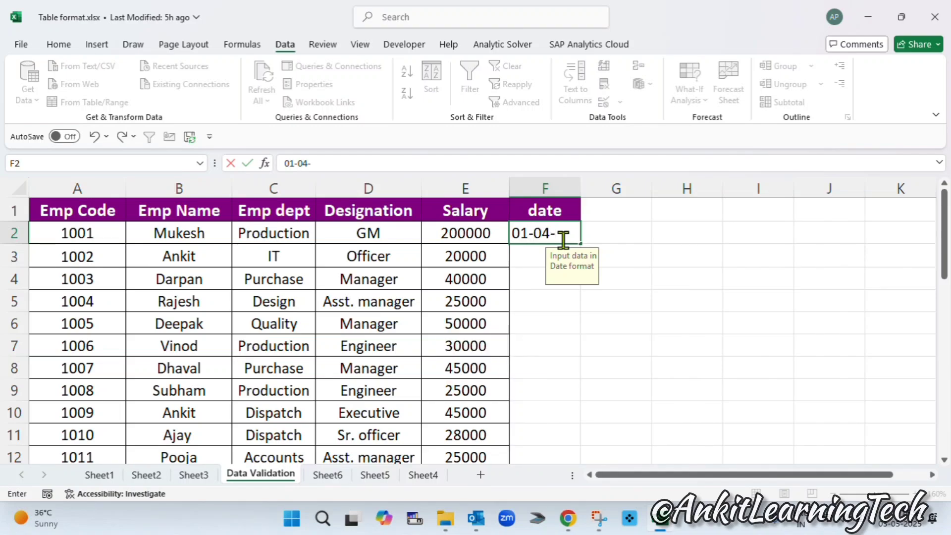
pyautogui.write('2025')
pyautogui.press('Return')
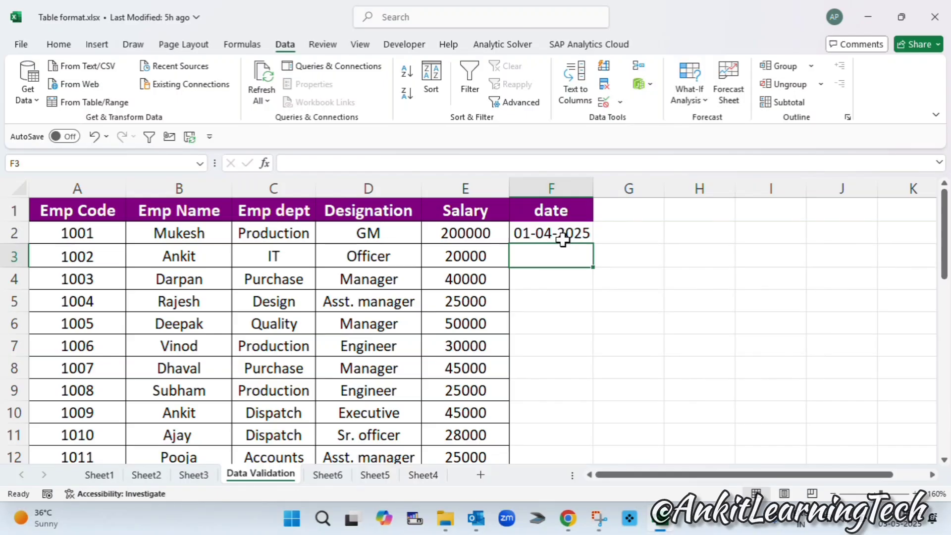
# Step: Fill cell F2 with its date validation down column F to the table's last row
pyautogui.click(562, 238)
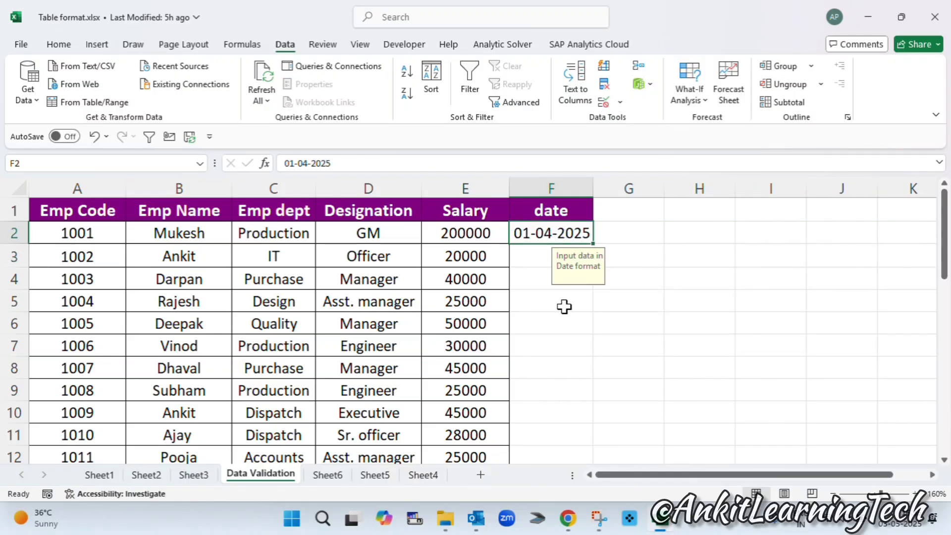
pyautogui.moveTo(592, 244); pyautogui.dragTo(582, 411)
pyautogui.scroll(7, 569, 415)
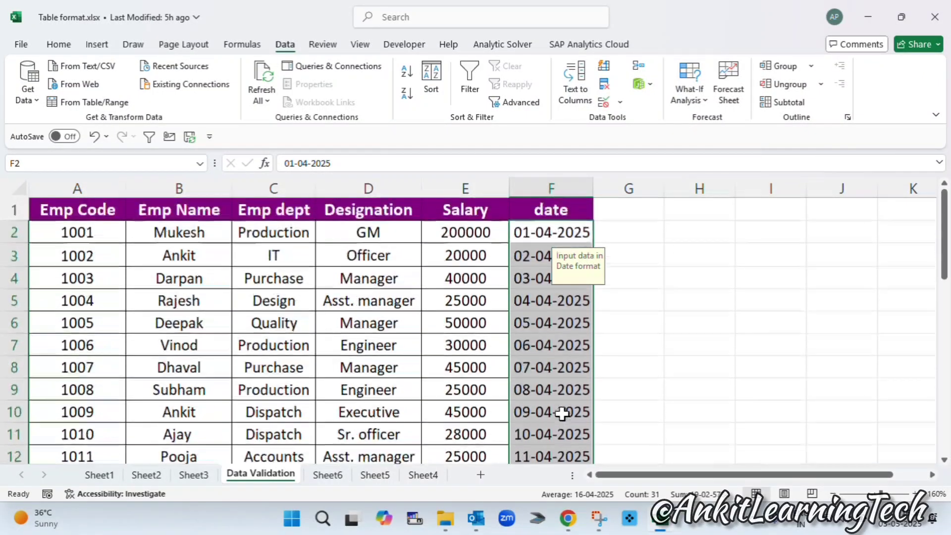
# Step: Clear the filled dates from F3 downward, keeping the date in F2
pyautogui.click(541, 260)
pyautogui.hotkey('ctrl', 'shift', 'Down')
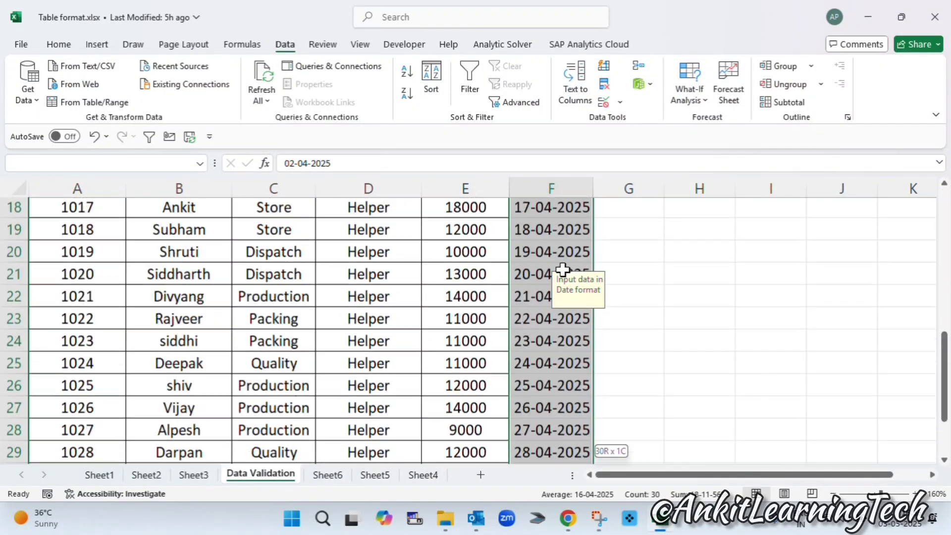
pyautogui.press('Delete')
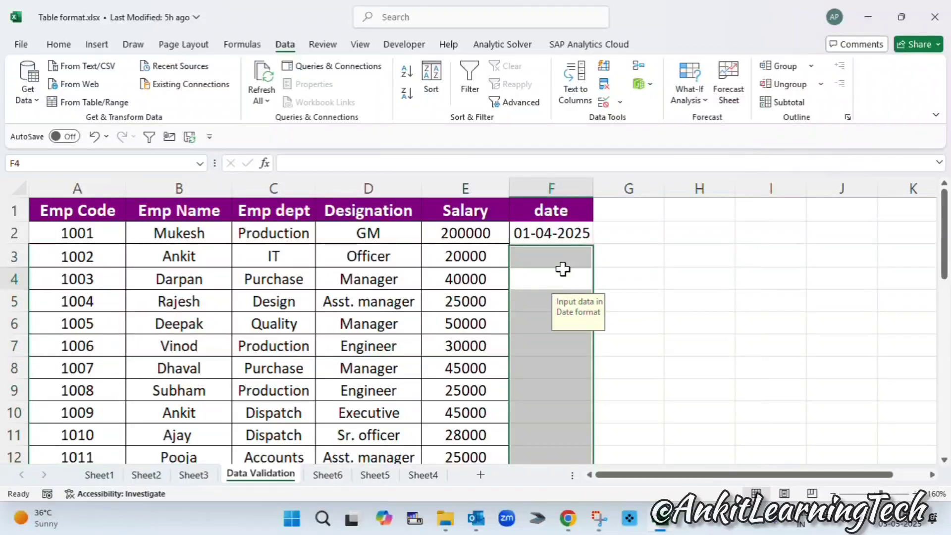
pyautogui.click(558, 256)
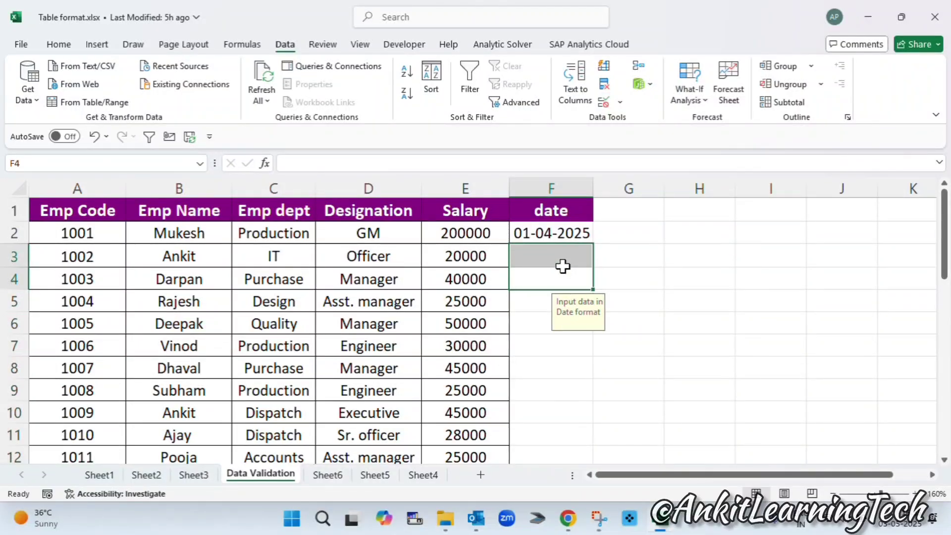
# Step: Apply cell F2's date validation changes to all other cells with the same settings
pyautogui.click(564, 230)
pyautogui.click(529, 259)
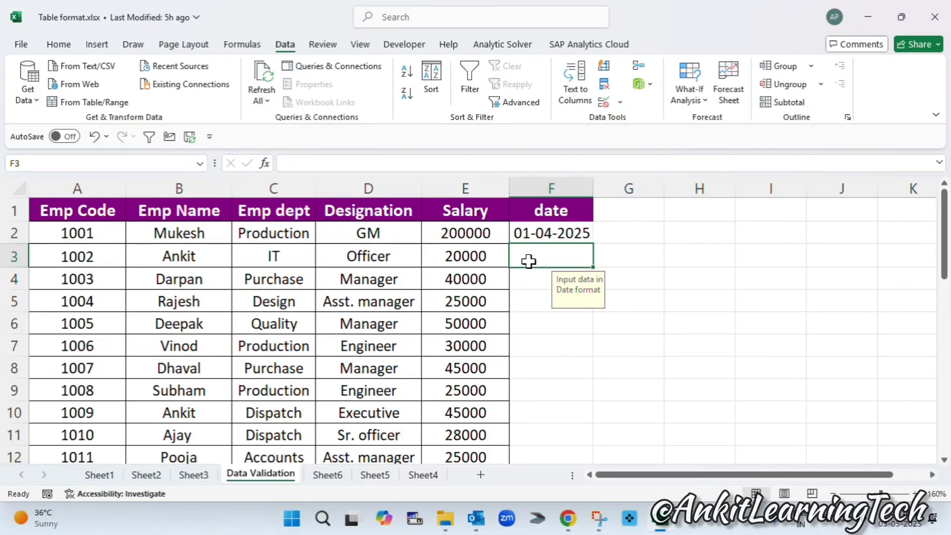
pyautogui.click(538, 273)
pyautogui.click(547, 234)
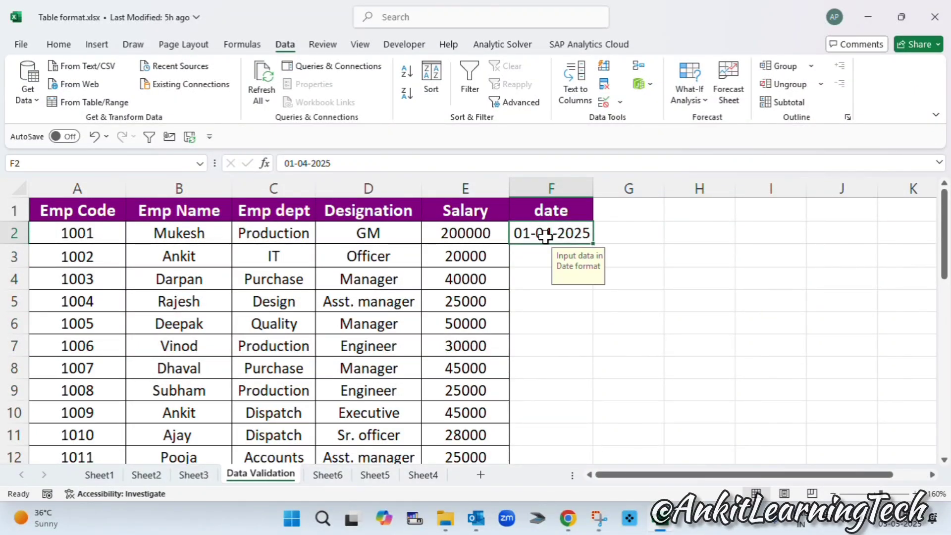
pyautogui.click(611, 102)
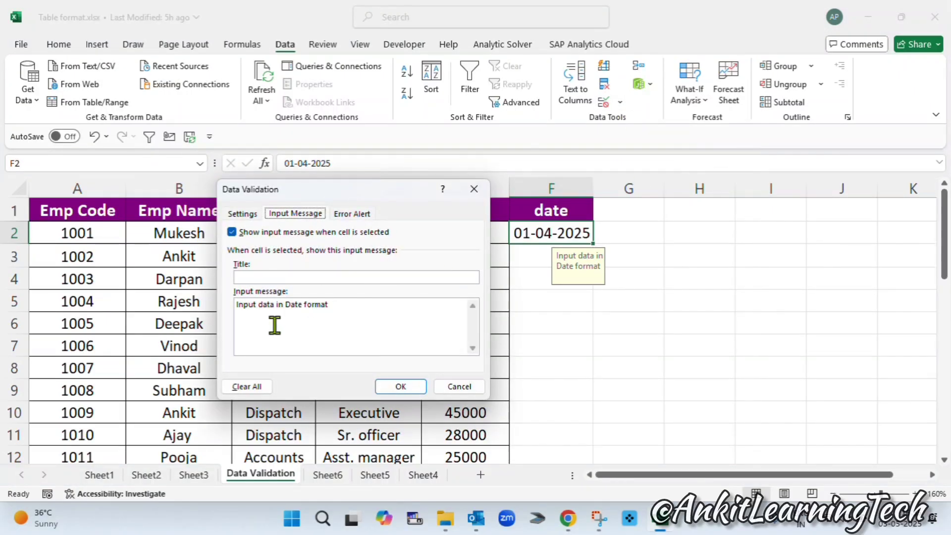
pyautogui.click(242, 213)
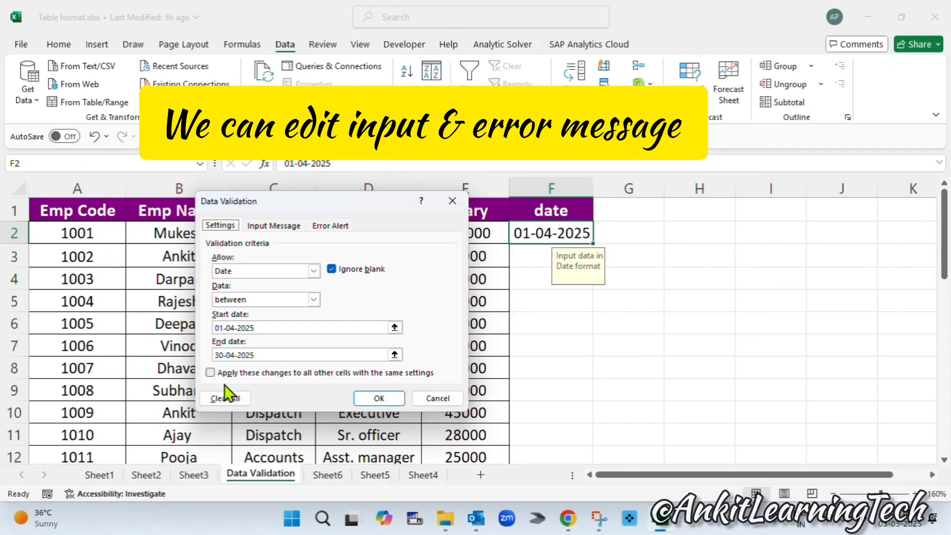
pyautogui.click(224, 372)
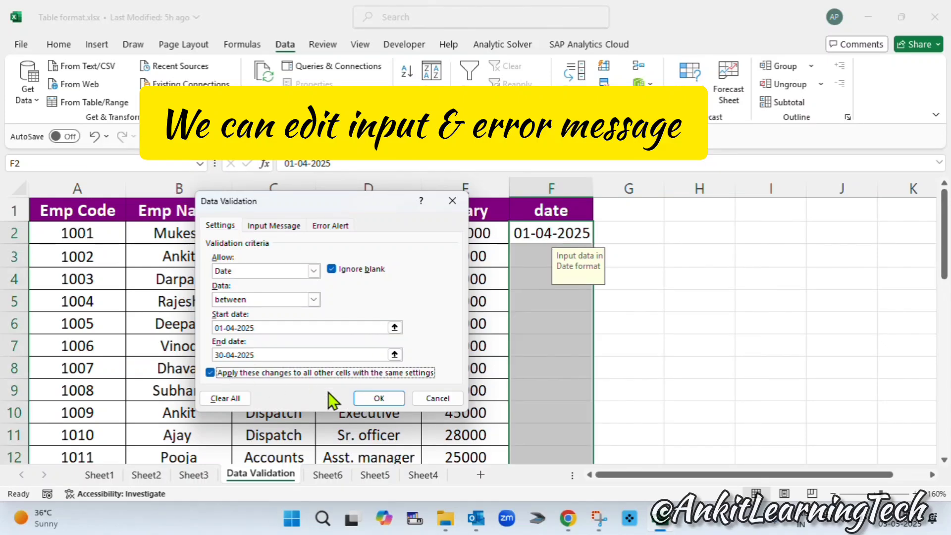
pyautogui.click(379, 398)
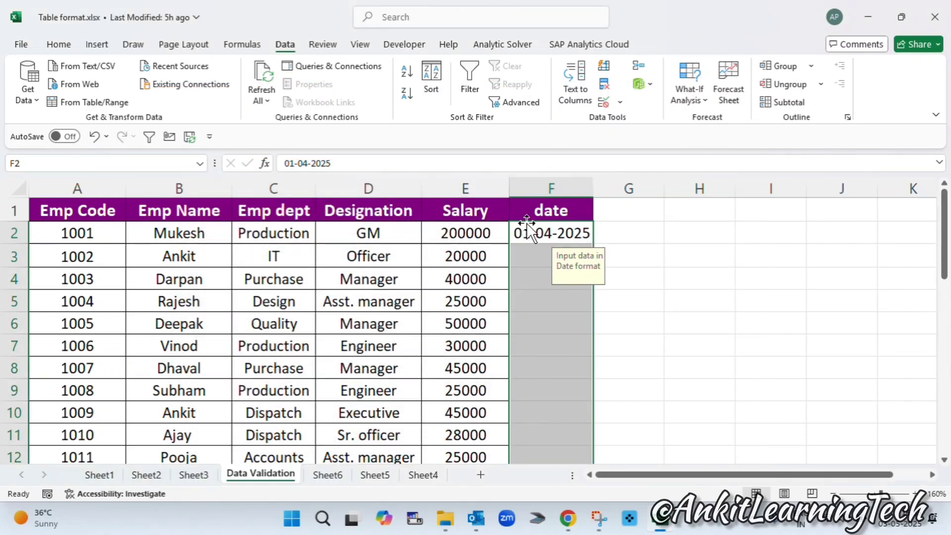
pyautogui.click(542, 231)
pyautogui.click(554, 255)
pyautogui.click(546, 236)
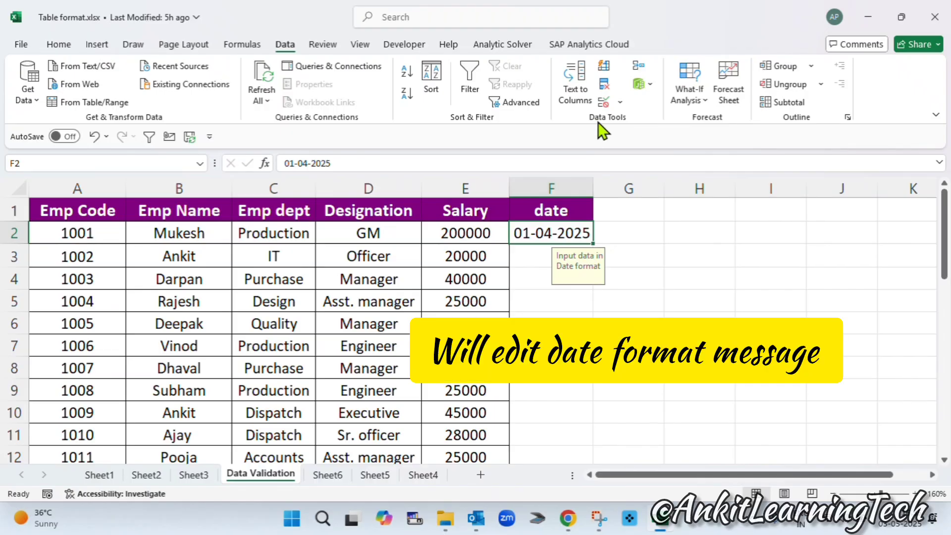
pyautogui.click(551, 279)
pyautogui.click(561, 239)
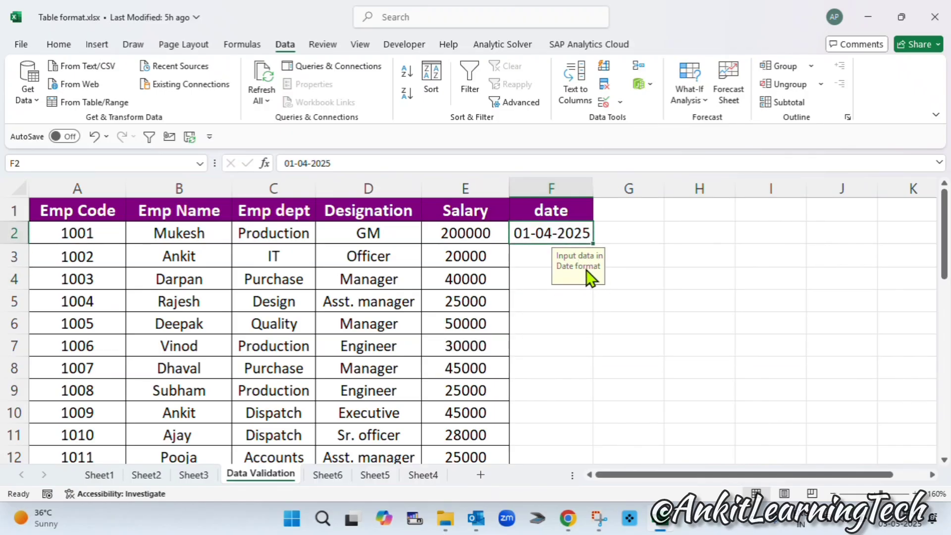
pyautogui.click(604, 104)
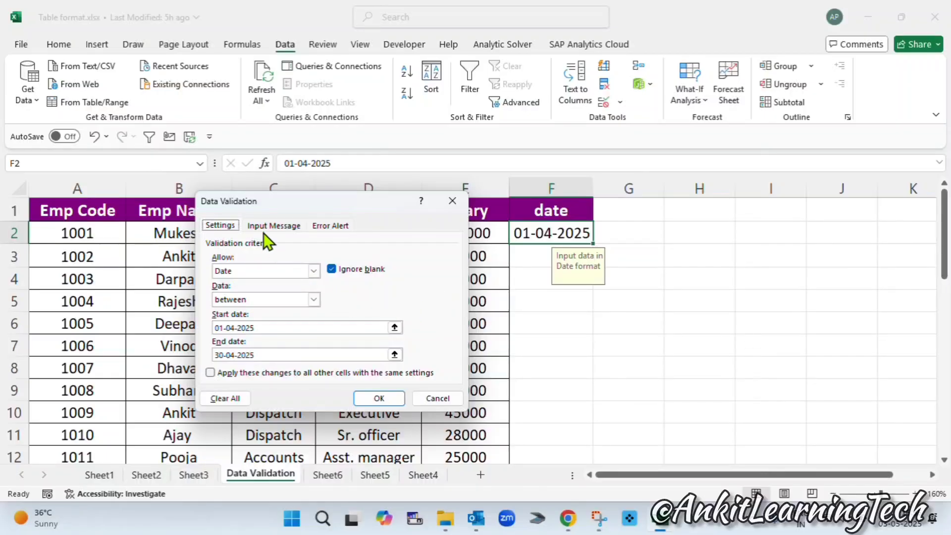
pyautogui.click(438, 402)
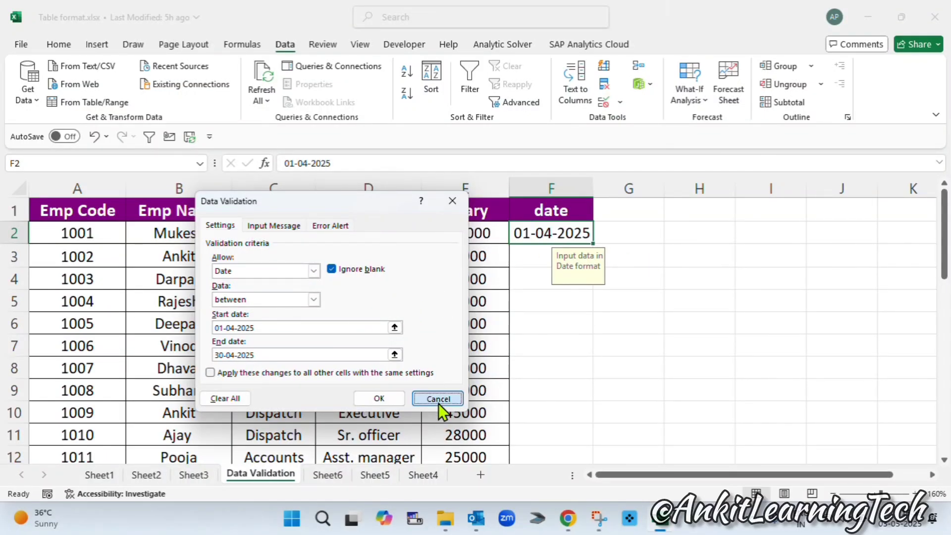
# Step: Change the validation input message for F2 through F32 to "Input data in Date format dd-mm-yyyy"
pyautogui.moveTo(569, 231); pyautogui.dragTo(549, 416)
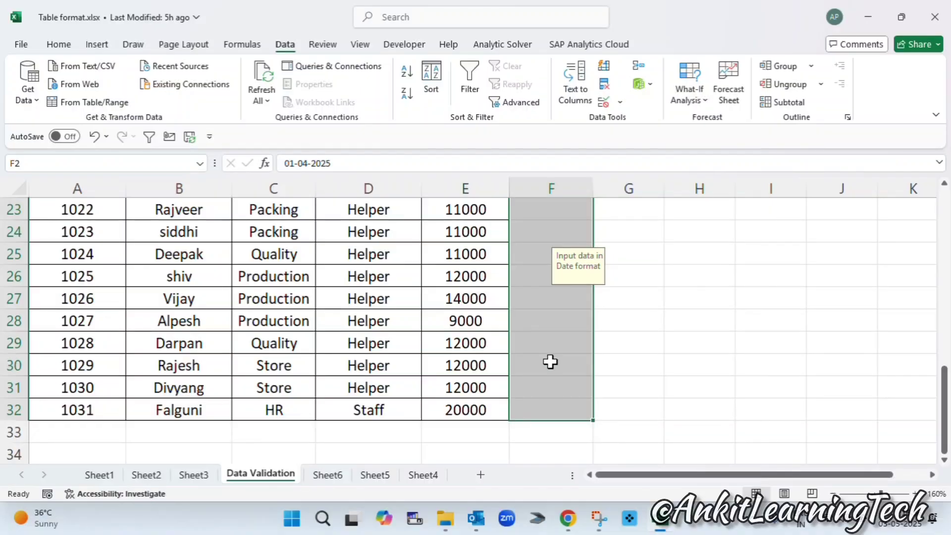
pyautogui.scroll(7, 550, 361)
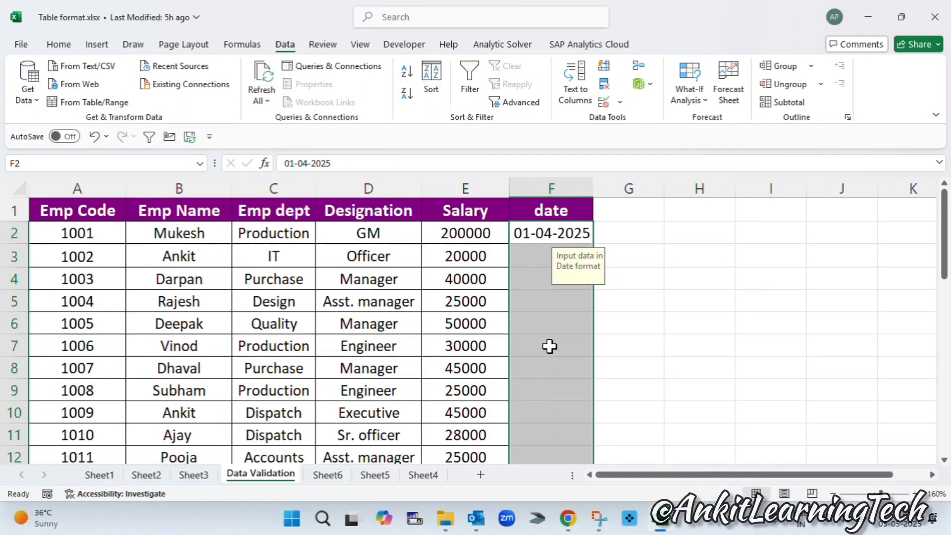
pyautogui.click(603, 104)
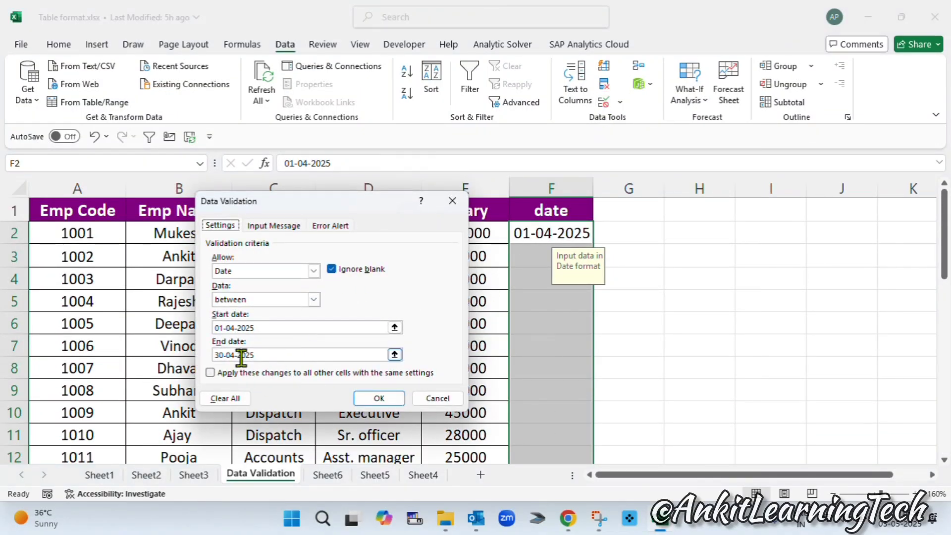
pyautogui.click(273, 225)
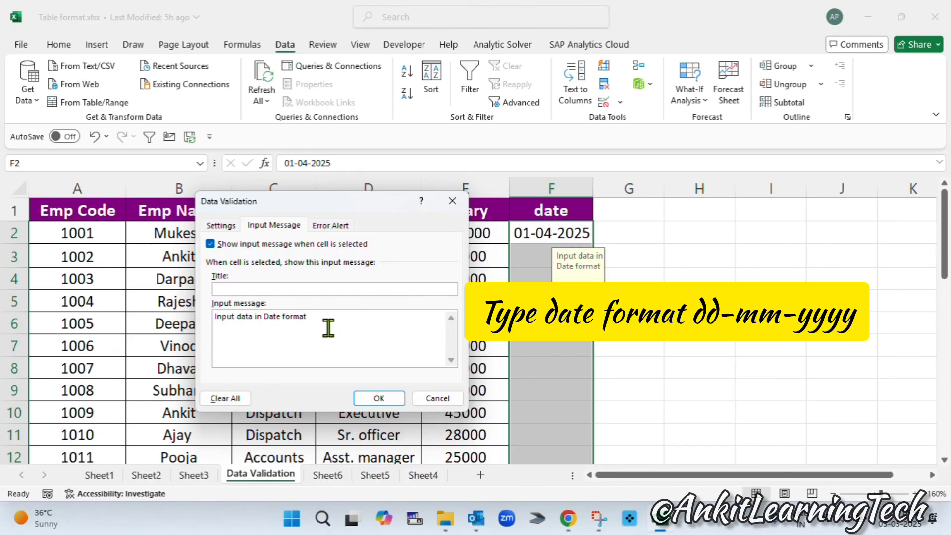
pyautogui.write('dd')
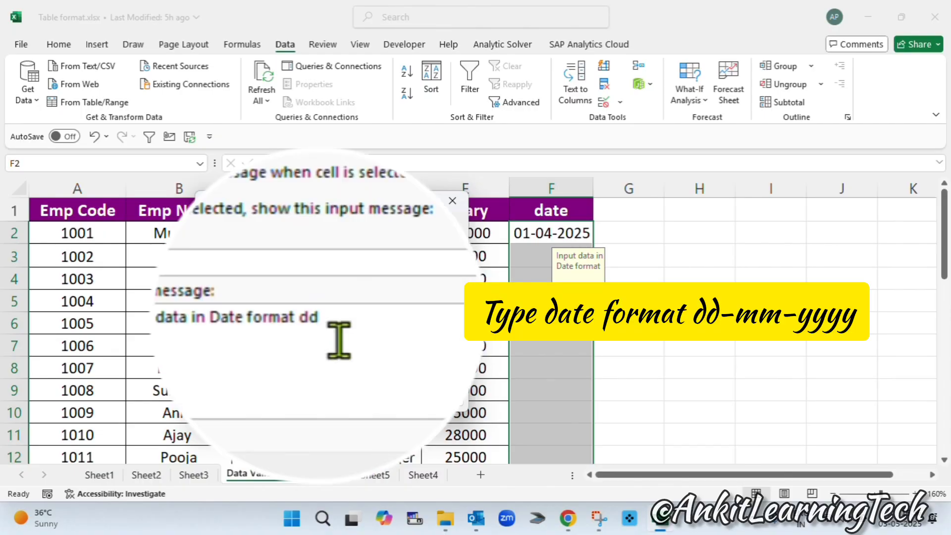
pyautogui.write('-mm-yyyy')
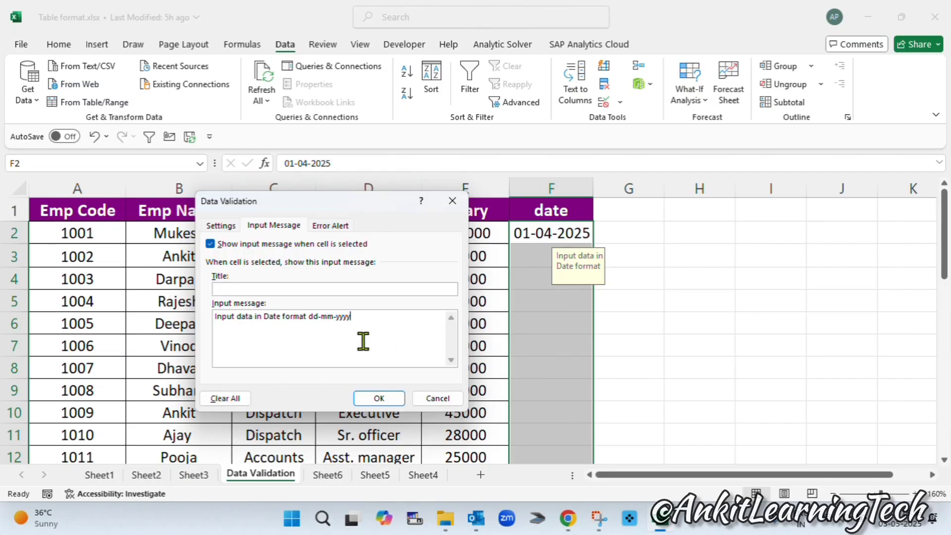
# Step: Change the date column's error alert message to "Please input Month of April-25 date only" and apply the validation
pyautogui.click(331, 227)
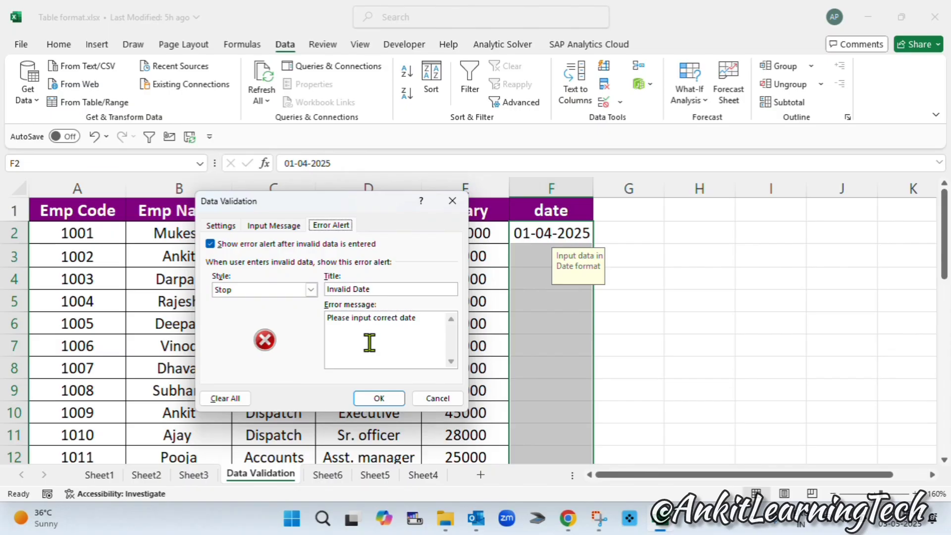
pyautogui.click(407, 314)
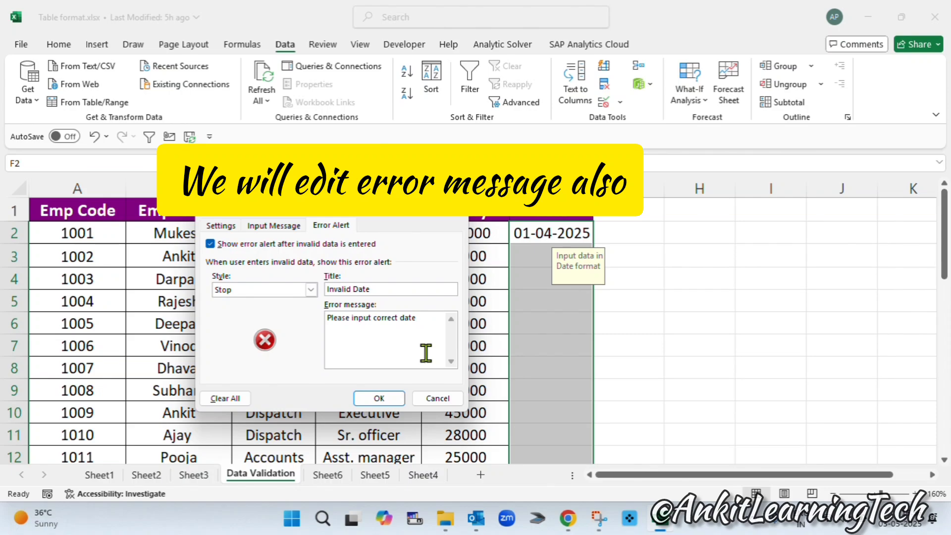
pyautogui.click(369, 317)
pyautogui.press('Right')
pyautogui.press('Delete')
pyautogui.press('Delete')
pyautogui.press('Delete')
pyautogui.press('Delete')
pyautogui.press('Delete')
pyautogui.press('Delete')
pyautogui.press('Delete')
pyautogui.press('Delete')
pyautogui.press('Delete')
pyautogui.press('Delete')
pyautogui.press('Delete')
pyautogui.press('Delete')
pyautogui.press('Delete')
pyautogui.write('Mo')
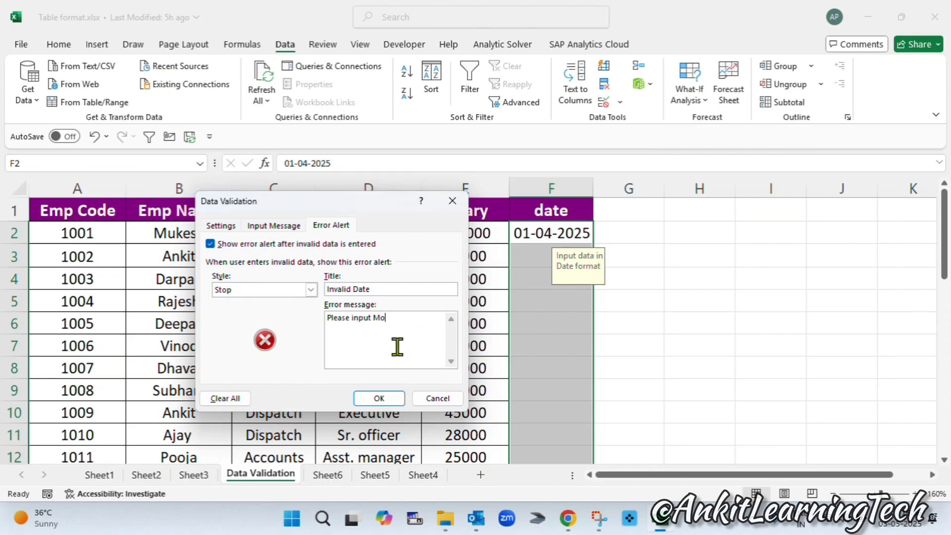
pyautogui.write('nth of April-25 date onl')
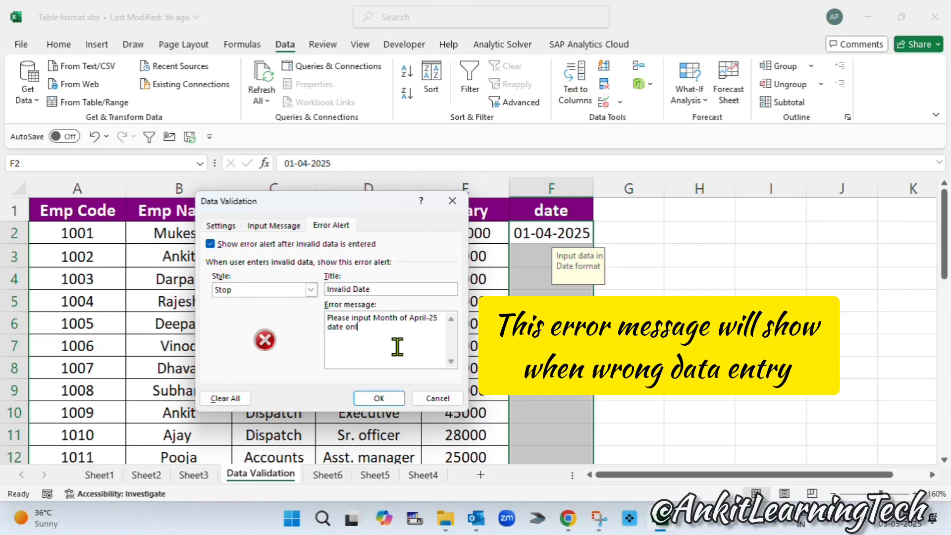
pyautogui.write('y')
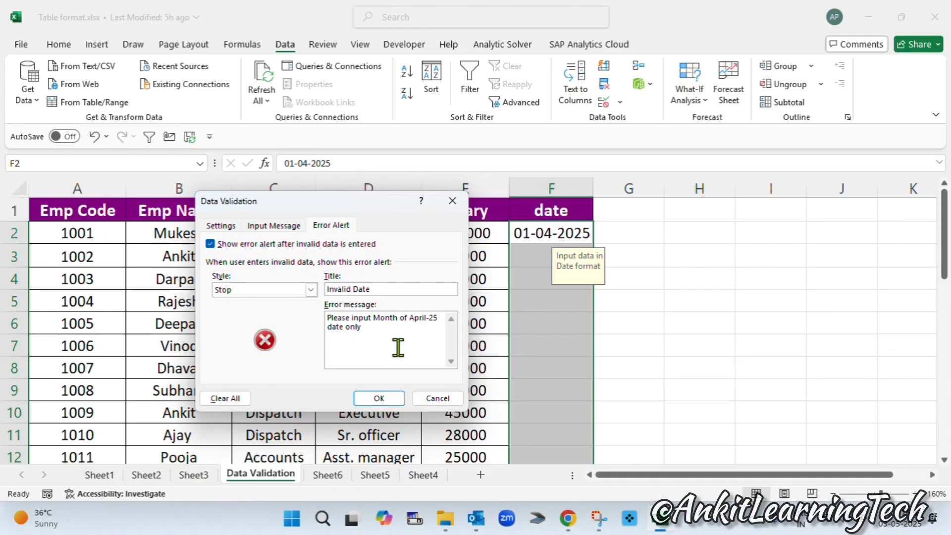
pyautogui.click(389, 397)
# Step: Check the updated date input message on cells F2 and F3
pyautogui.click(754, 286)
pyautogui.click(564, 234)
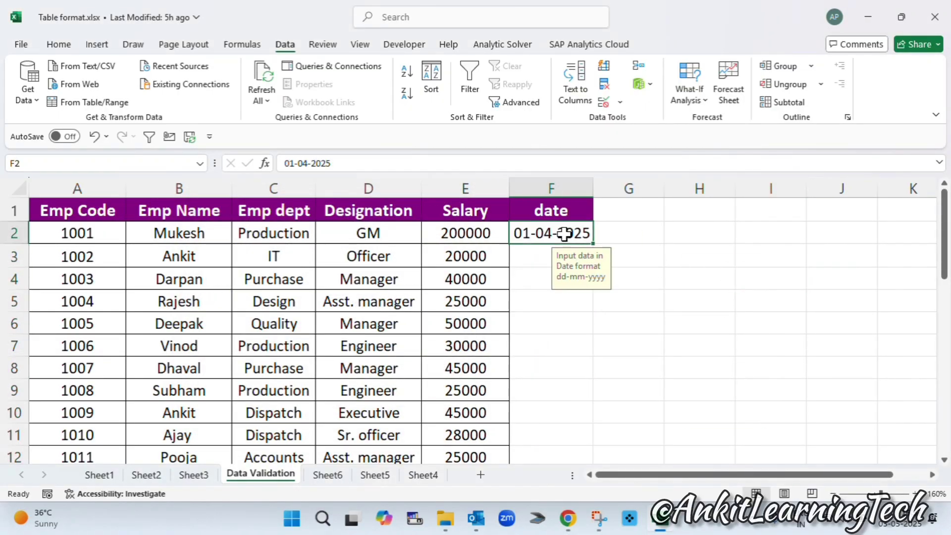
pyautogui.click(528, 250)
pyautogui.click(547, 237)
# Step: Try to enter the out-of-range date 03-04-2026 in cell F3, then cancel the entry
pyautogui.click(526, 256)
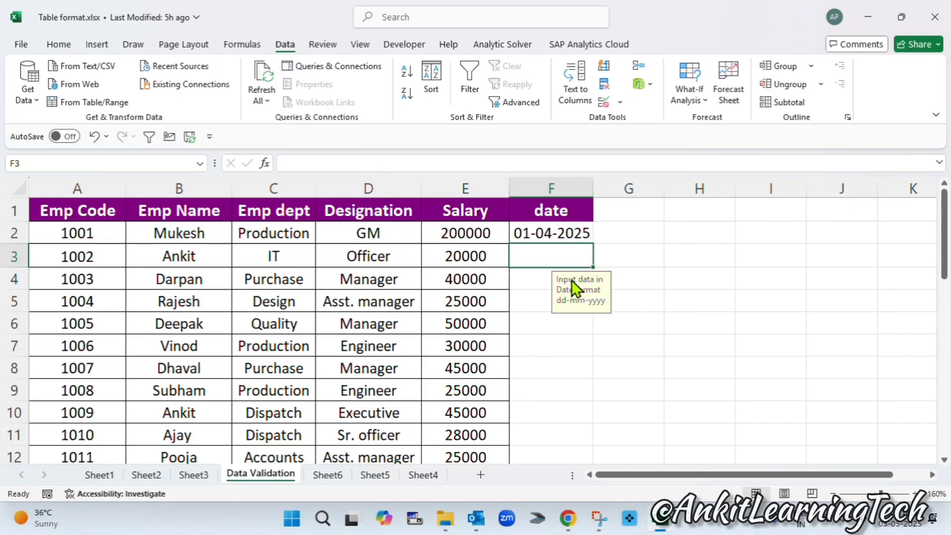
pyautogui.write('03')
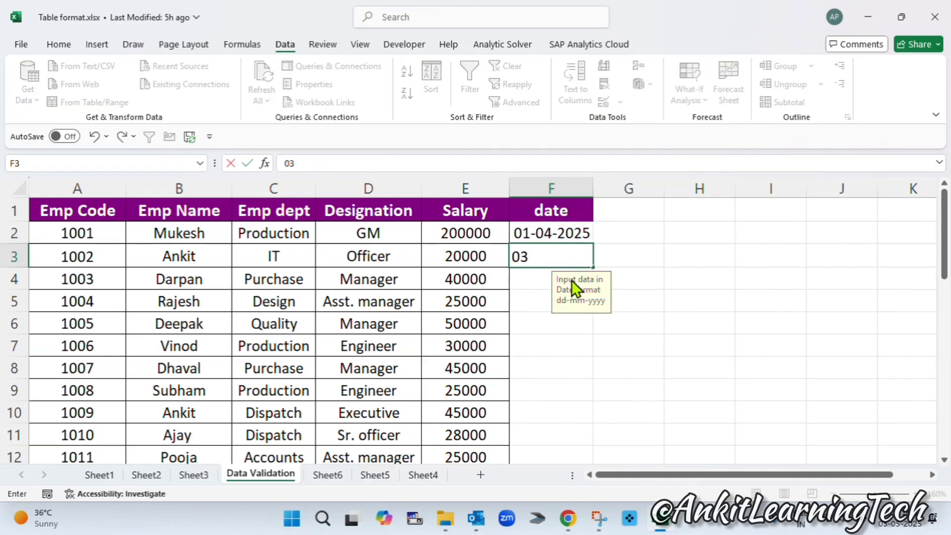
pyautogui.write('-04-2026')
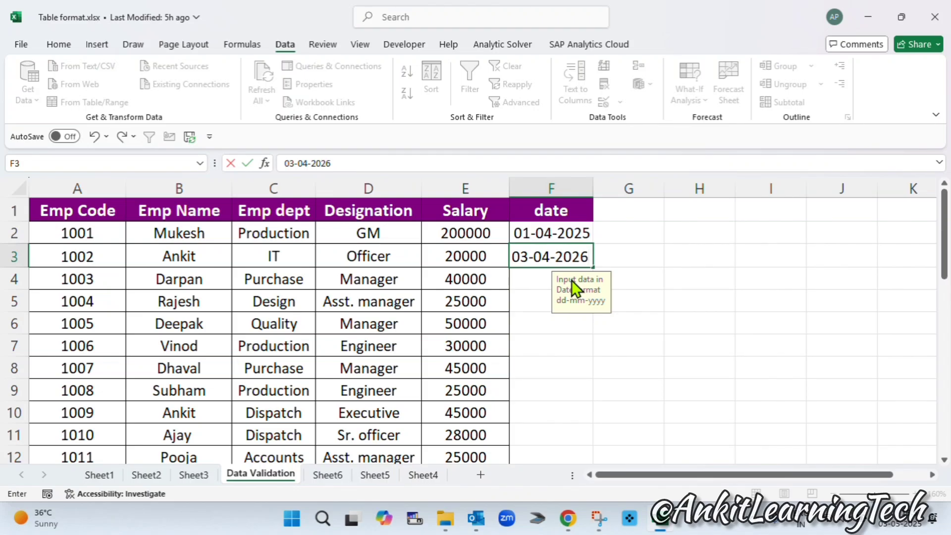
pyautogui.press('Return')
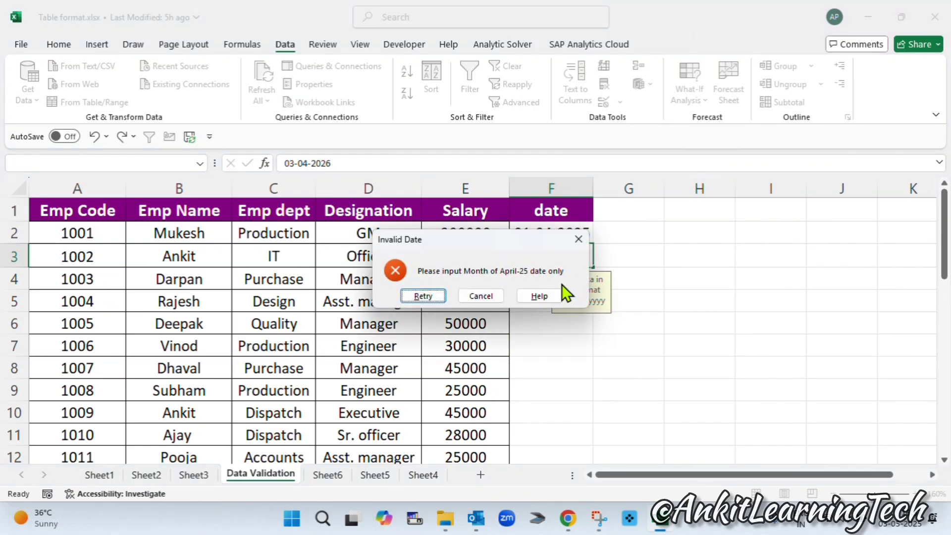
pyautogui.moveTo(474, 246); pyautogui.dragTo(717, 260)
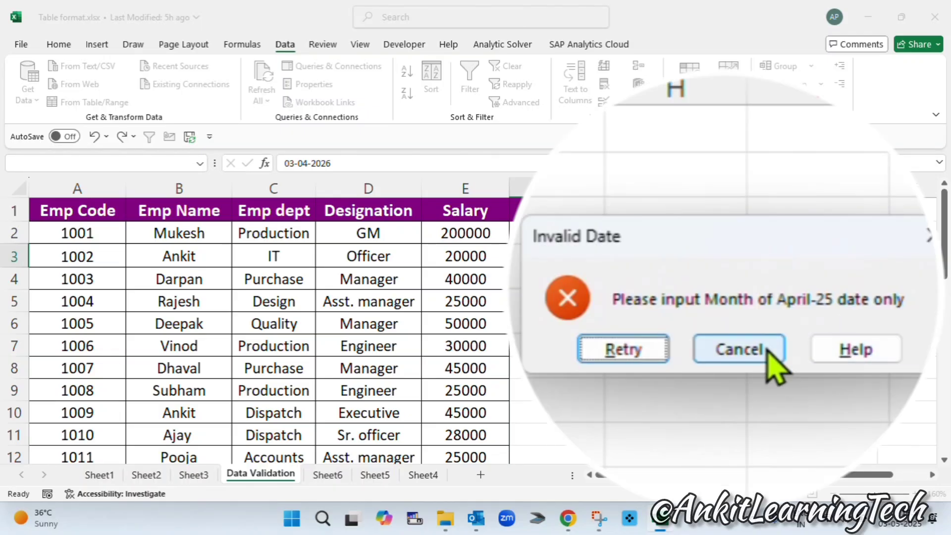
pyautogui.click(766, 349)
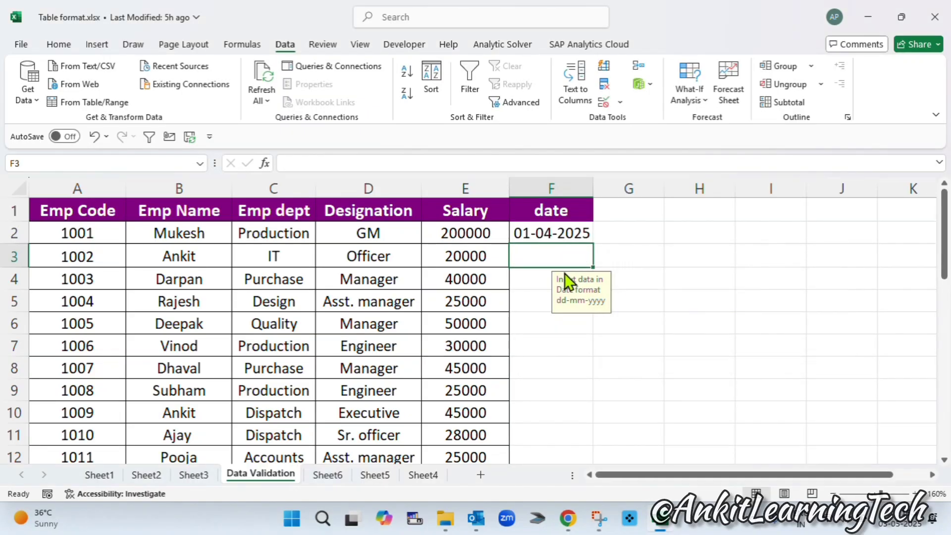
# Step: Try to enter the March date 01-03-2025 in cell F3, then cancel the entry
pyautogui.write('01')
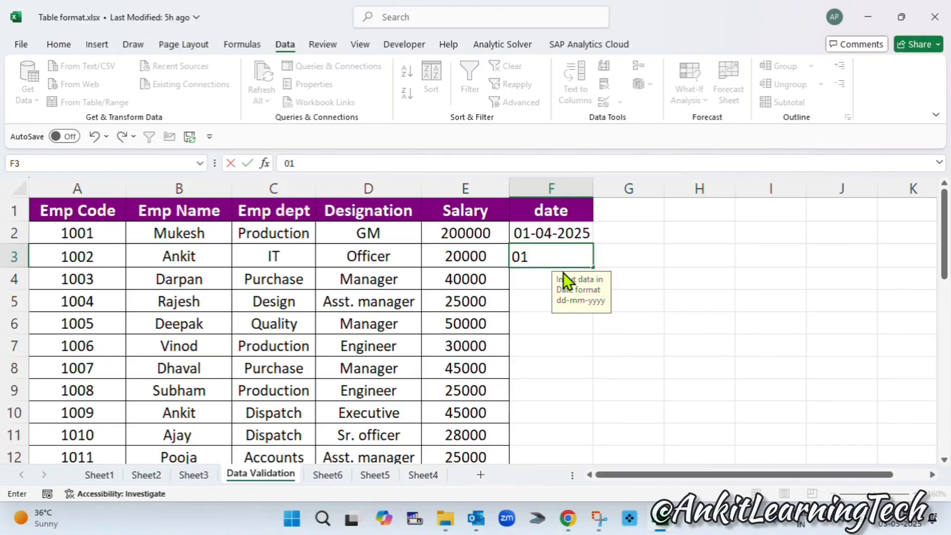
pyautogui.write('-03-2025')
pyautogui.press('Return')
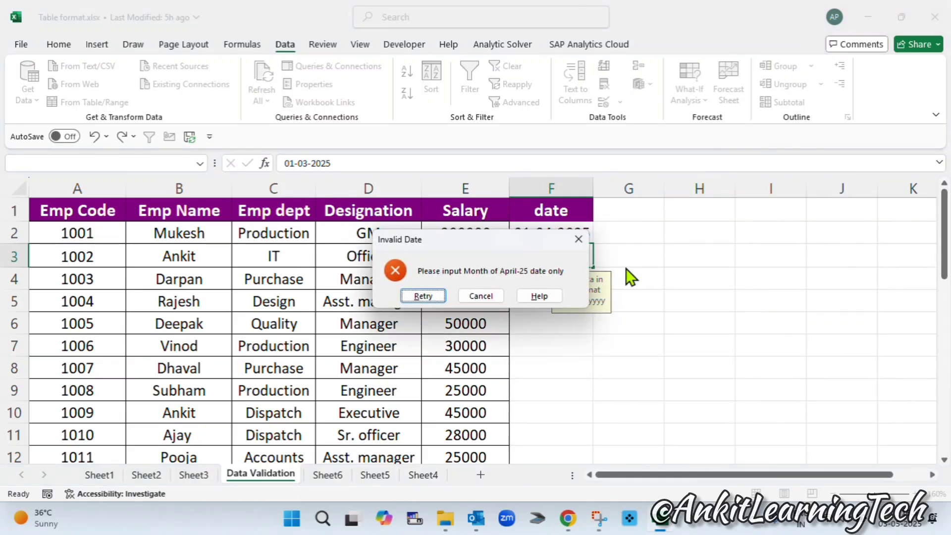
pyautogui.moveTo(482, 249); pyautogui.dragTo(685, 279)
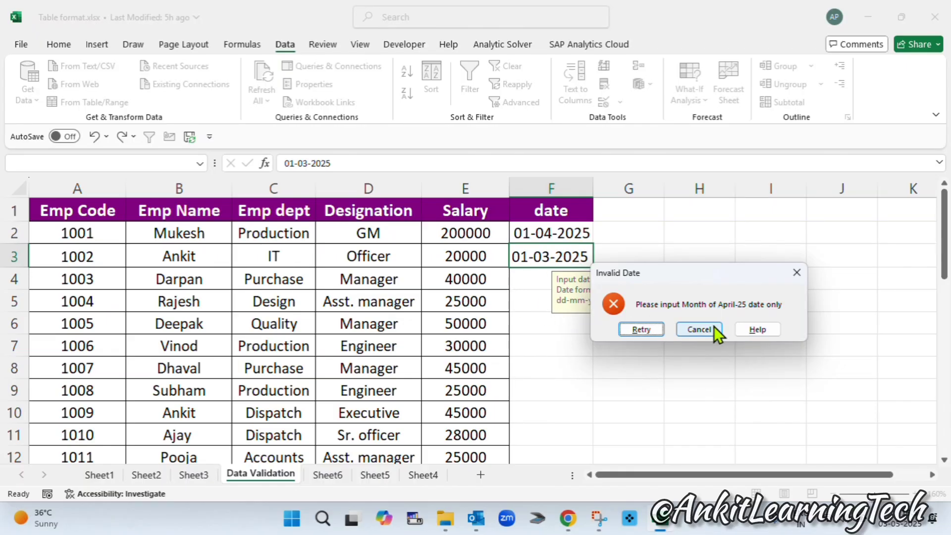
pyautogui.moveTo(655, 275); pyautogui.dragTo(680, 278)
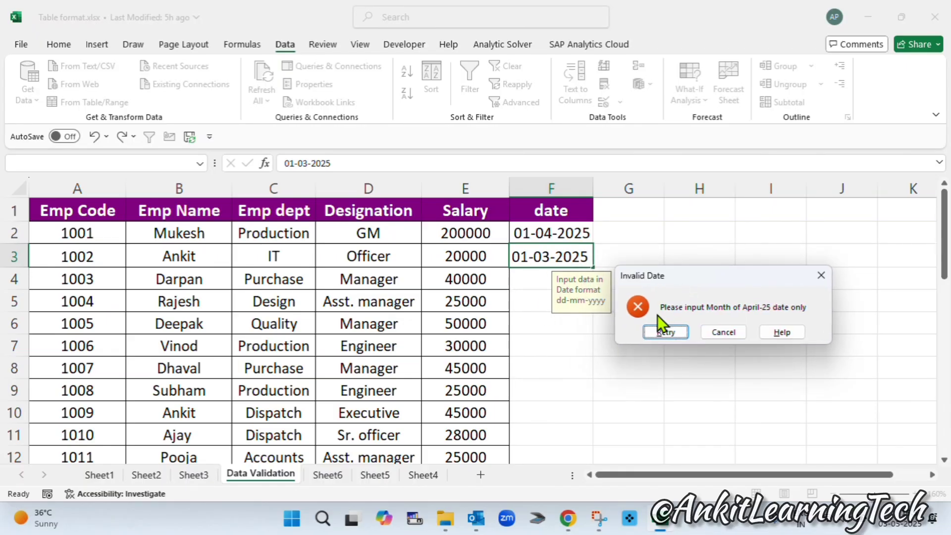
pyautogui.click(714, 333)
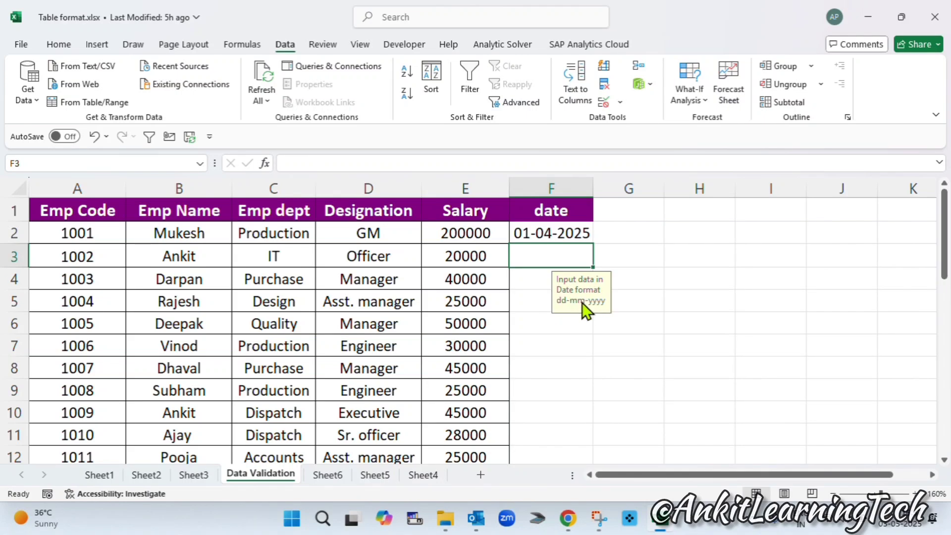
# Step: Try the Information style for cell F3's date validation error alert, then set the style back to Stop
pyautogui.click(541, 277)
pyautogui.click(552, 257)
pyautogui.click(555, 232)
pyautogui.click(535, 252)
pyautogui.click(603, 105)
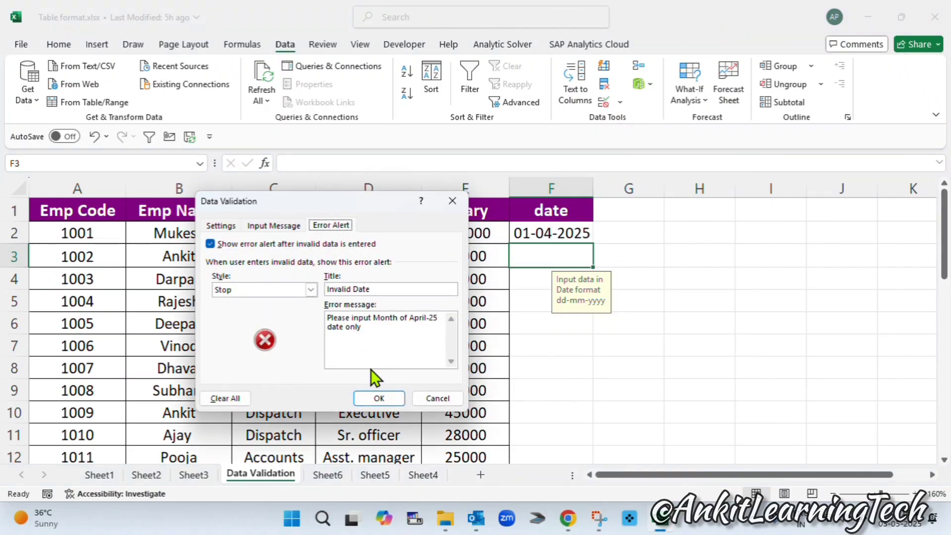
pyautogui.click(311, 291)
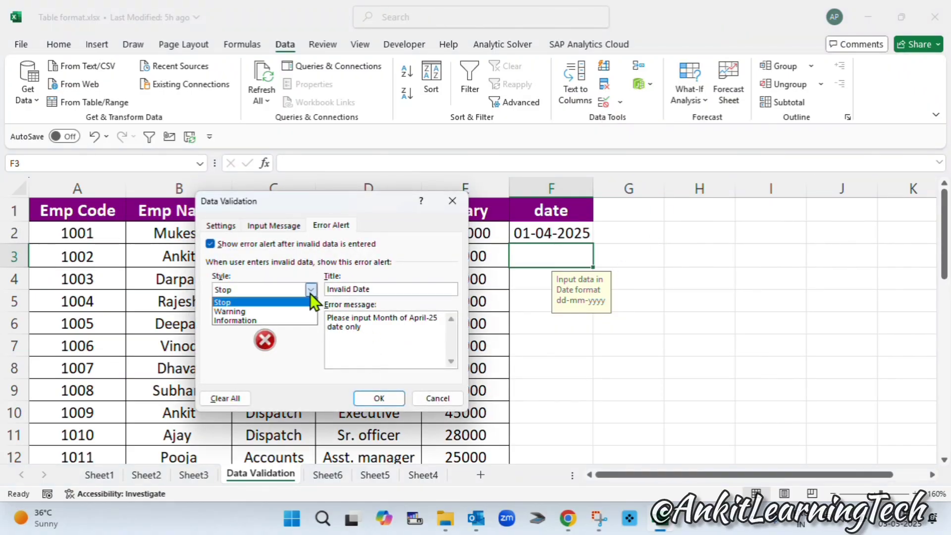
pyautogui.click(267, 322)
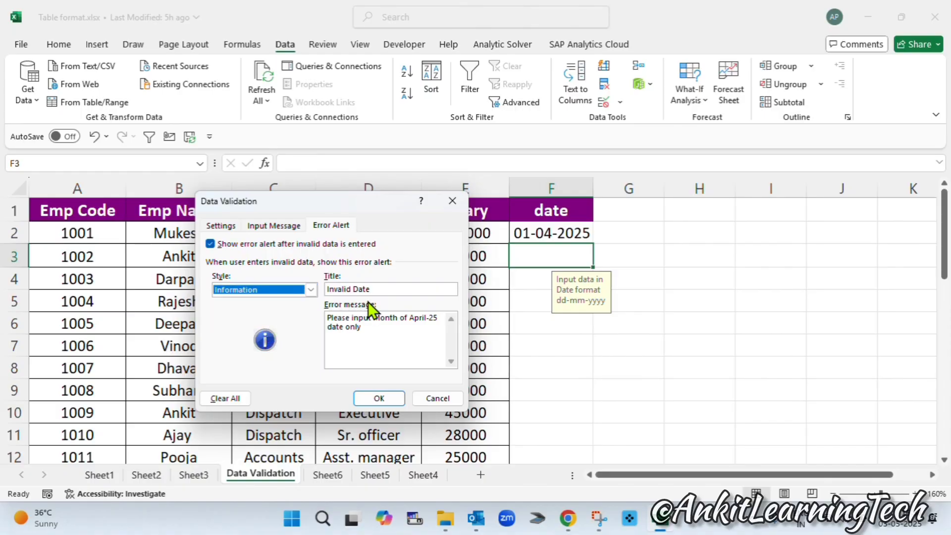
pyautogui.click(311, 290)
pyautogui.click(279, 302)
# Step: Review the input message and date criteria of cell F3's validation, then close the validation settings
pyautogui.click(271, 227)
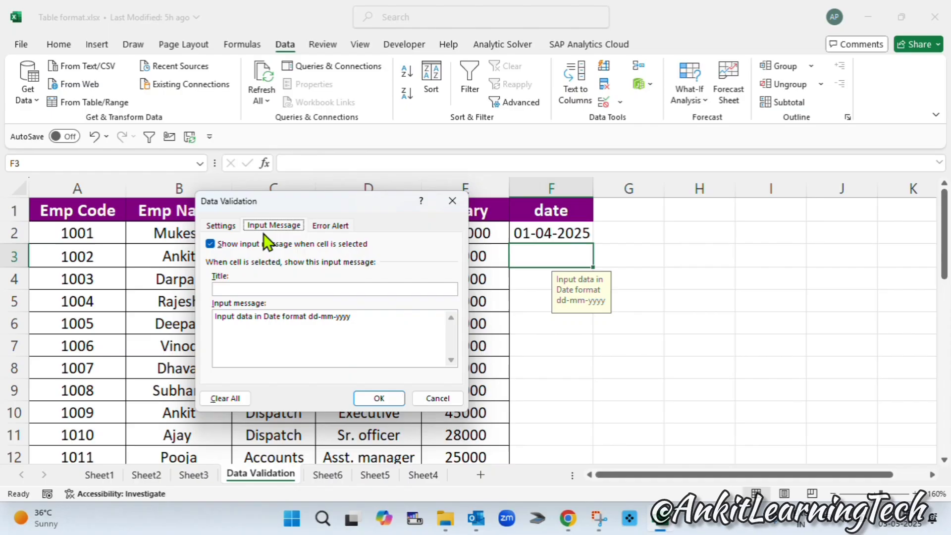
pyautogui.click(209, 224)
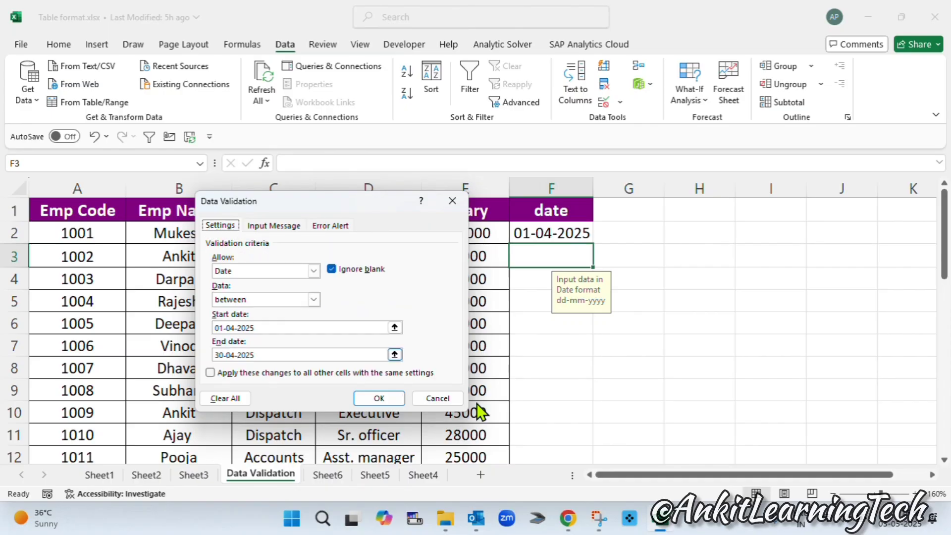
pyautogui.click(379, 399)
# Step: Examine the input messages and dropdowns on the validated Emp Code, Emp dept, Designation and date cells
pyautogui.click(601, 341)
pyautogui.click(538, 250)
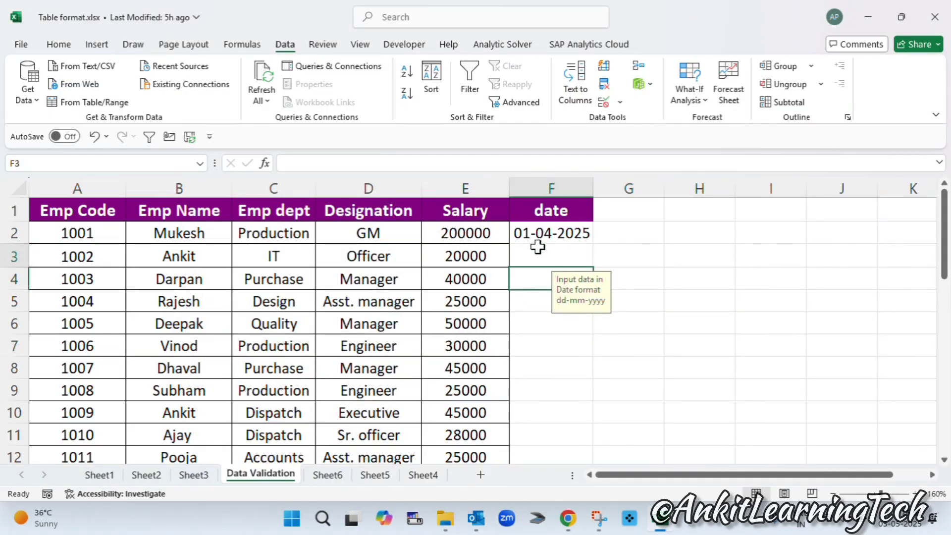
pyautogui.click(542, 235)
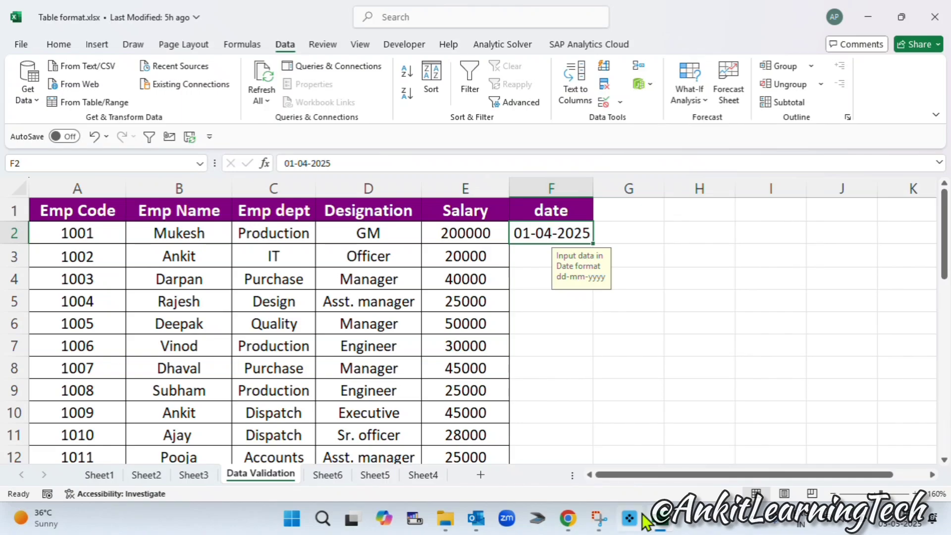
pyautogui.click(118, 295)
pyautogui.click(102, 233)
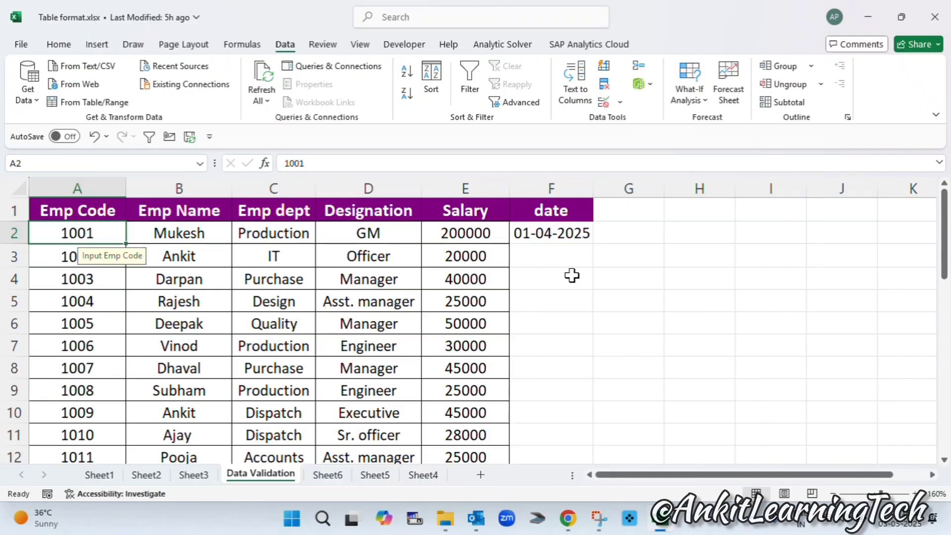
pyautogui.click(557, 247)
pyautogui.click(332, 231)
pyautogui.press('Right')
pyautogui.press('Right')
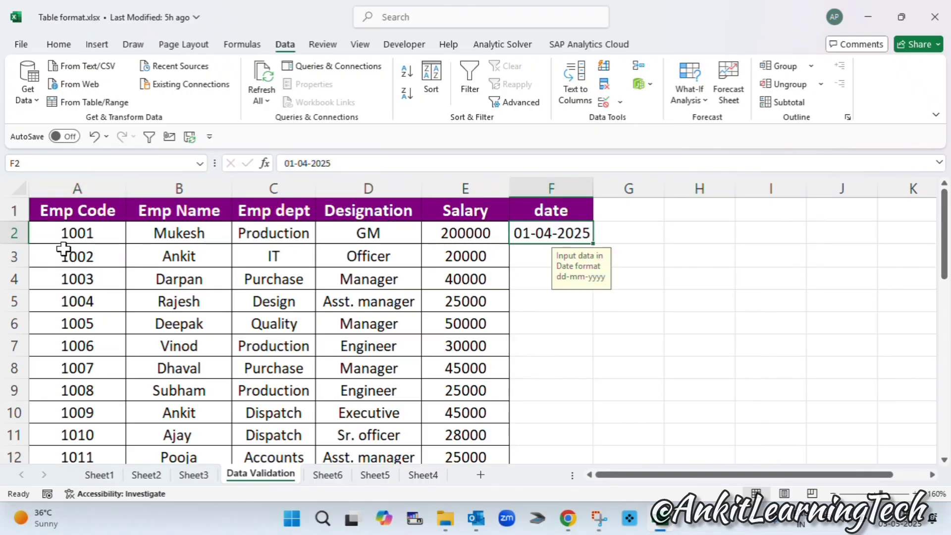
pyautogui.click(50, 239)
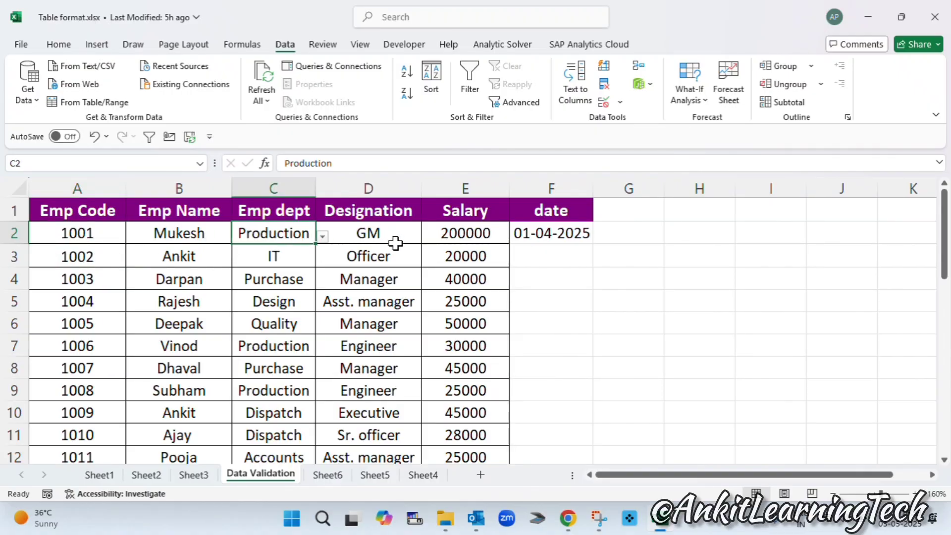
pyautogui.click(540, 224)
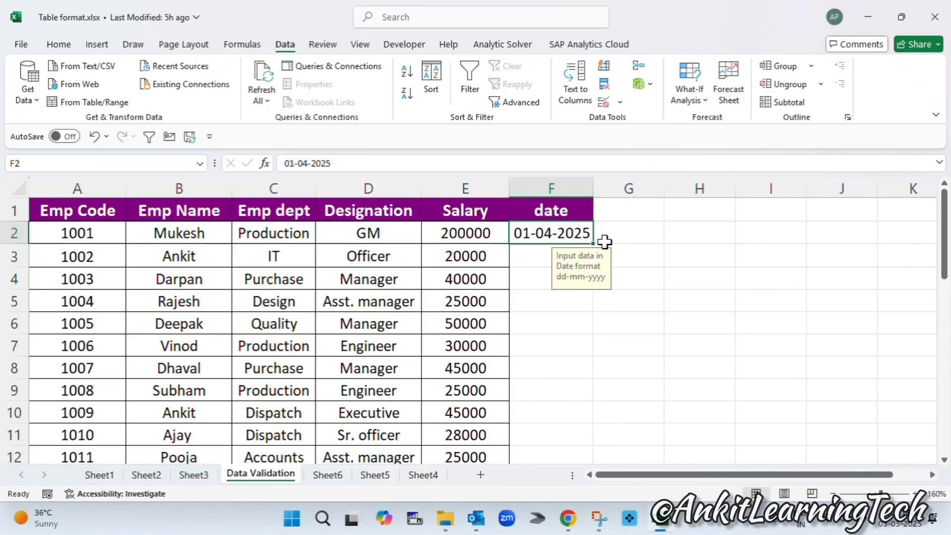
pyautogui.press('Down')
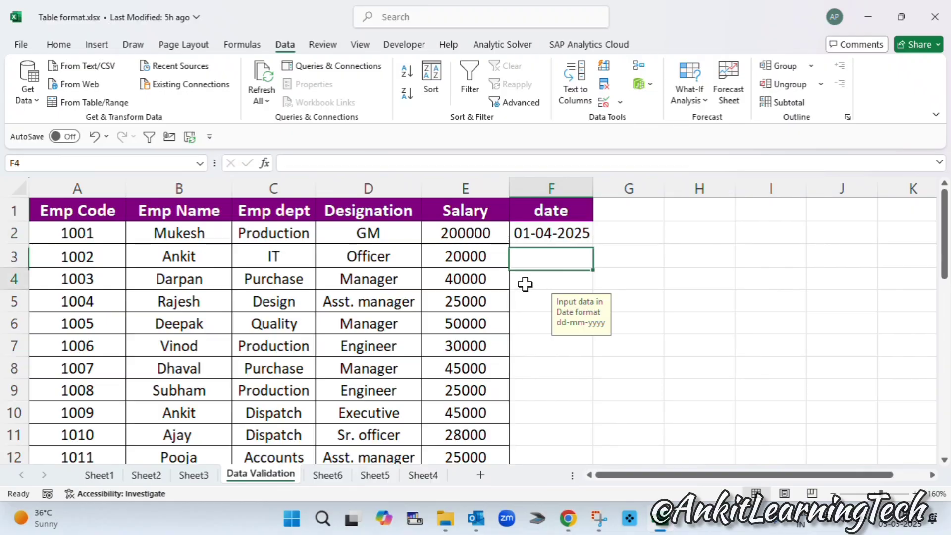
pyautogui.press('Down')
pyautogui.click(545, 232)
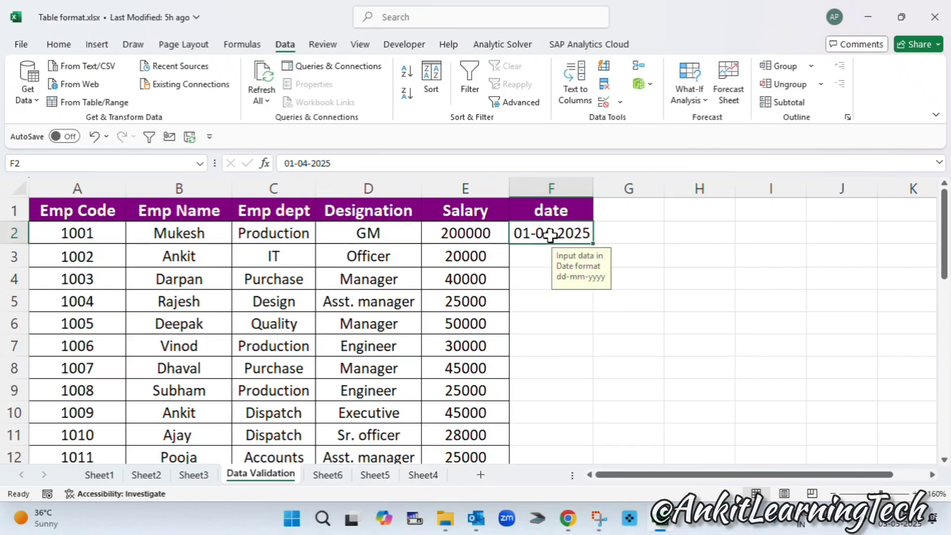